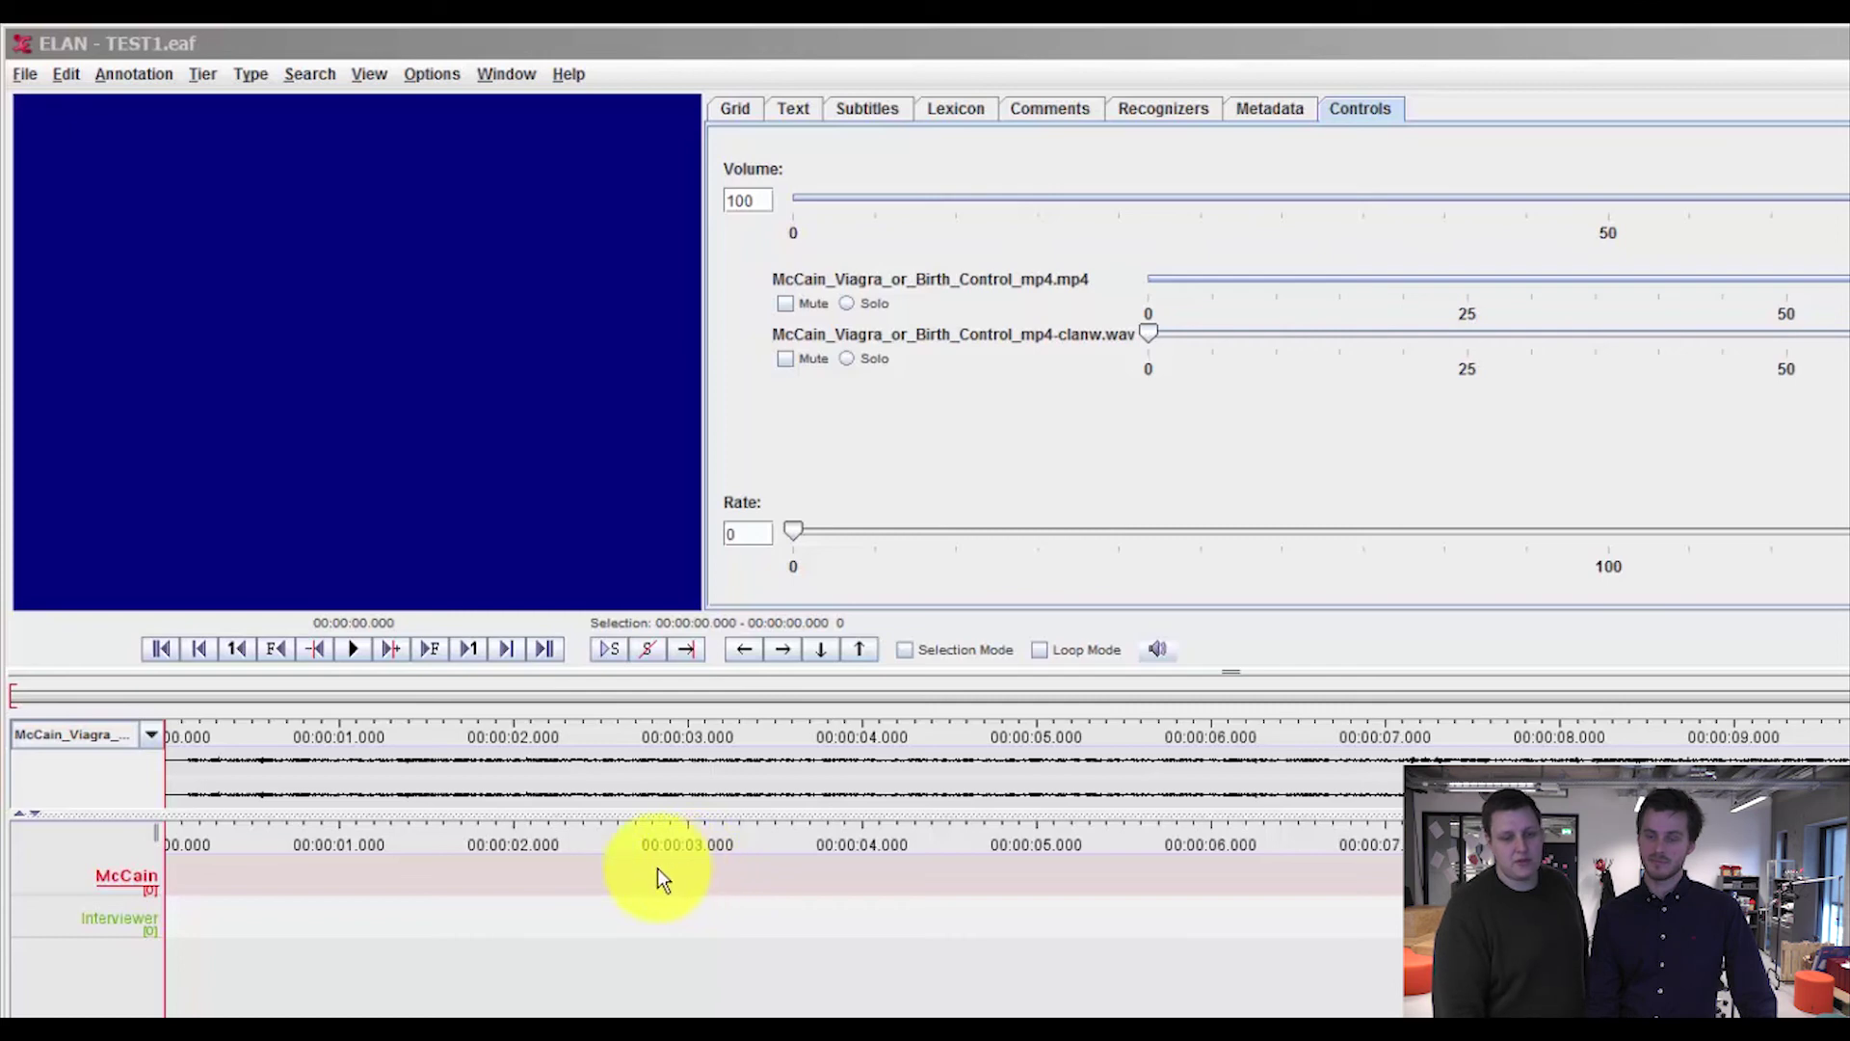
# Create a McCain annotation from 1.014 to 2.801 s reading 'Hello my name is' plus the speaker's first name
pyautogui.moveTo(349, 879); pyautogui.dragTo(690, 871)
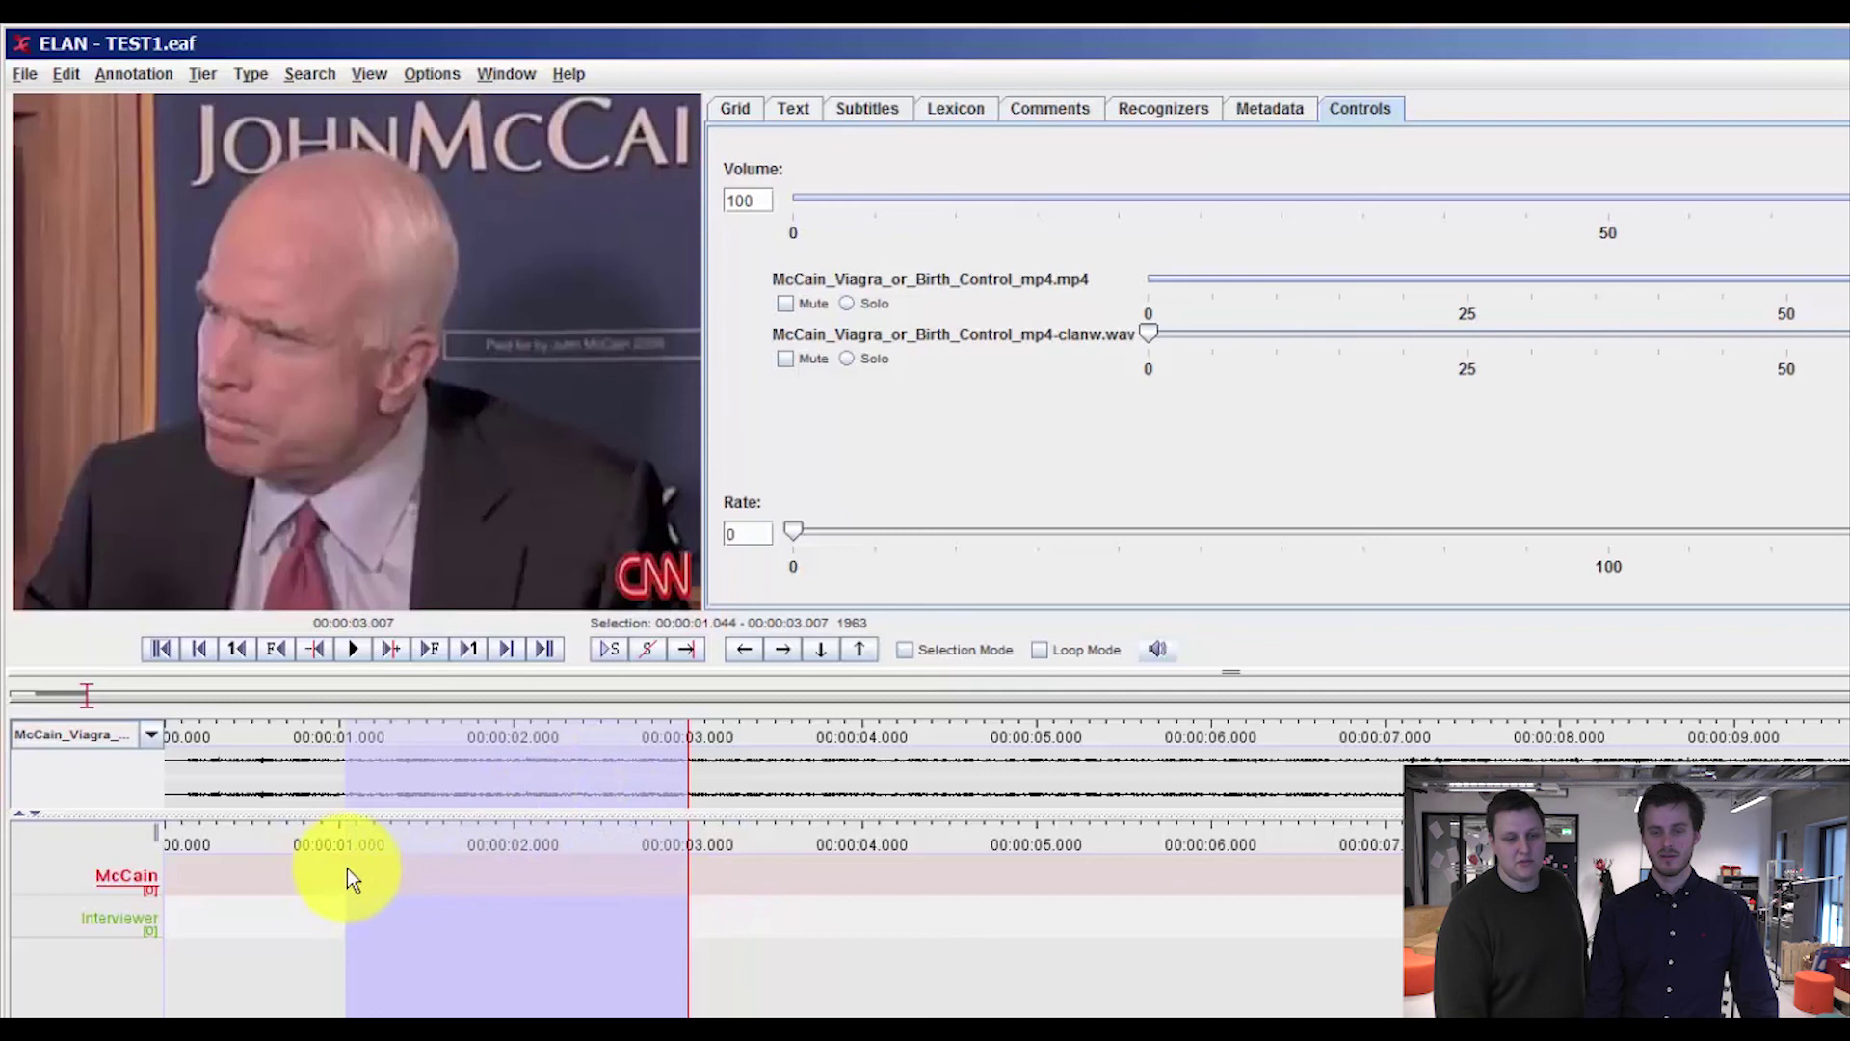
pyautogui.click(501, 870)
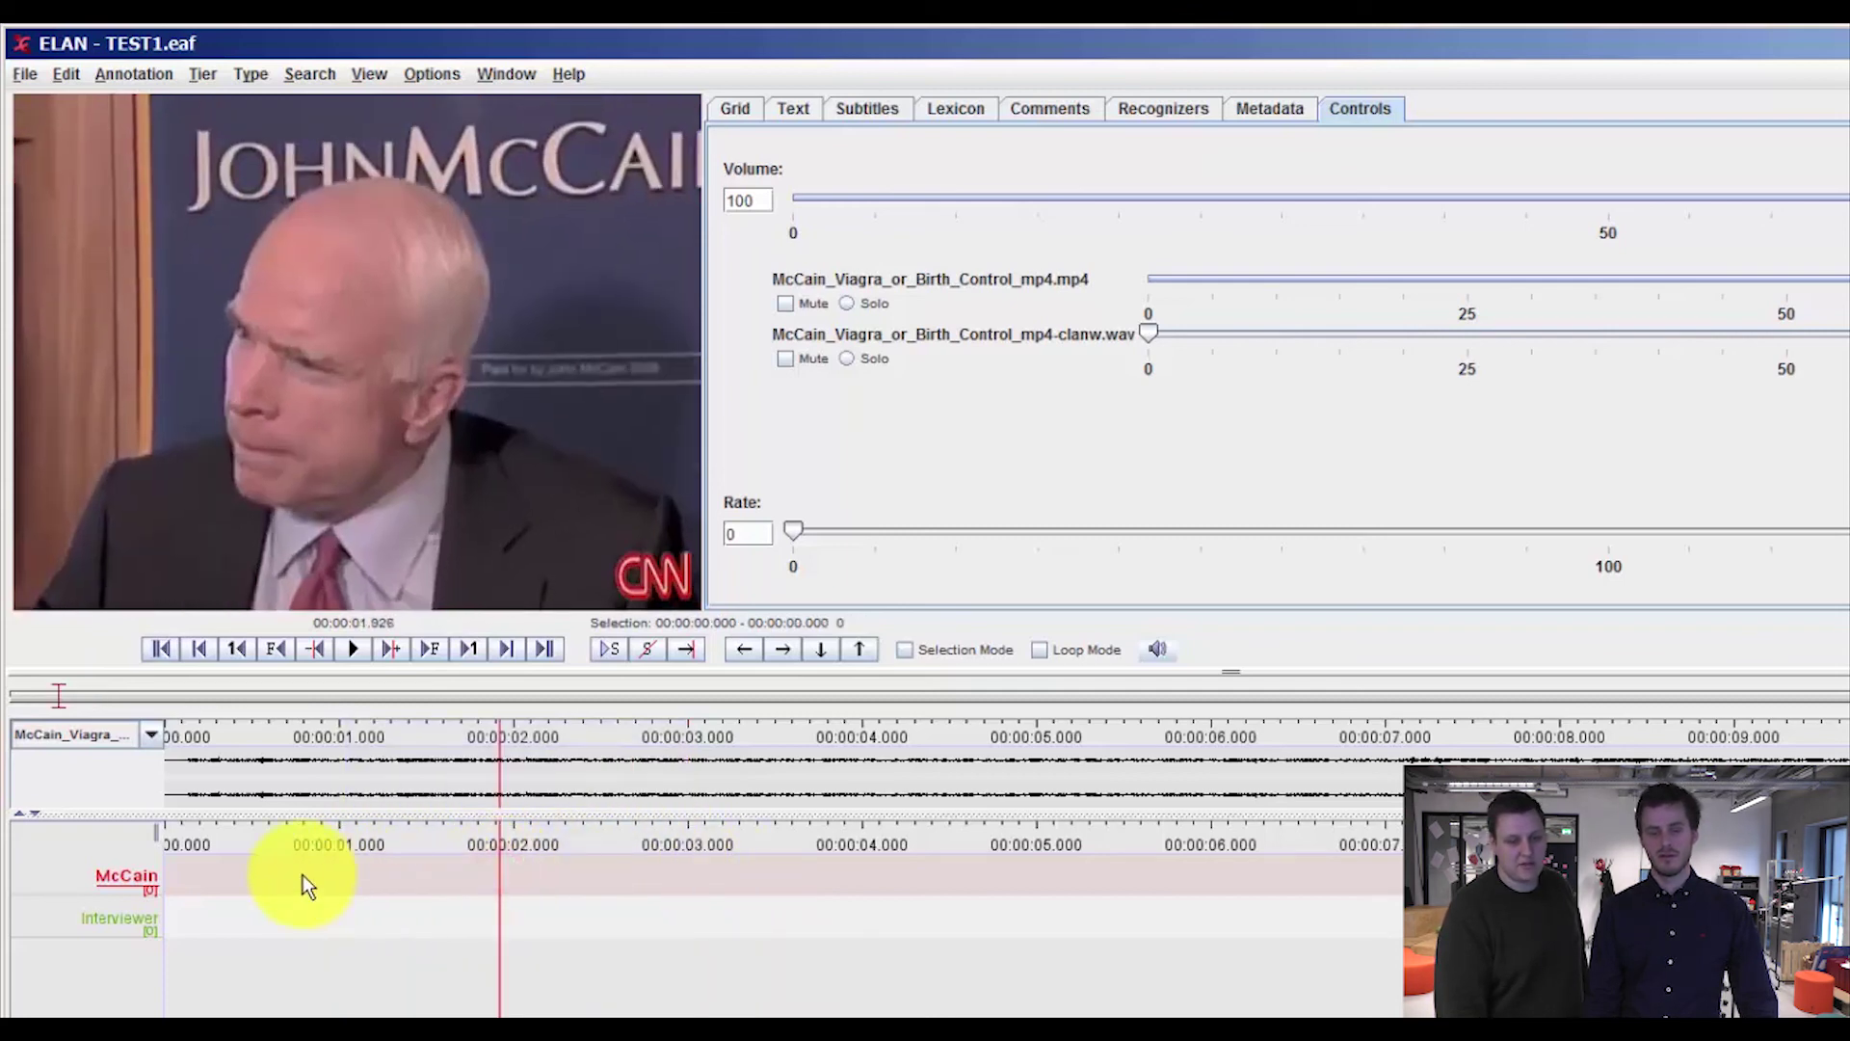
pyautogui.moveTo(343, 870); pyautogui.dragTo(654, 866)
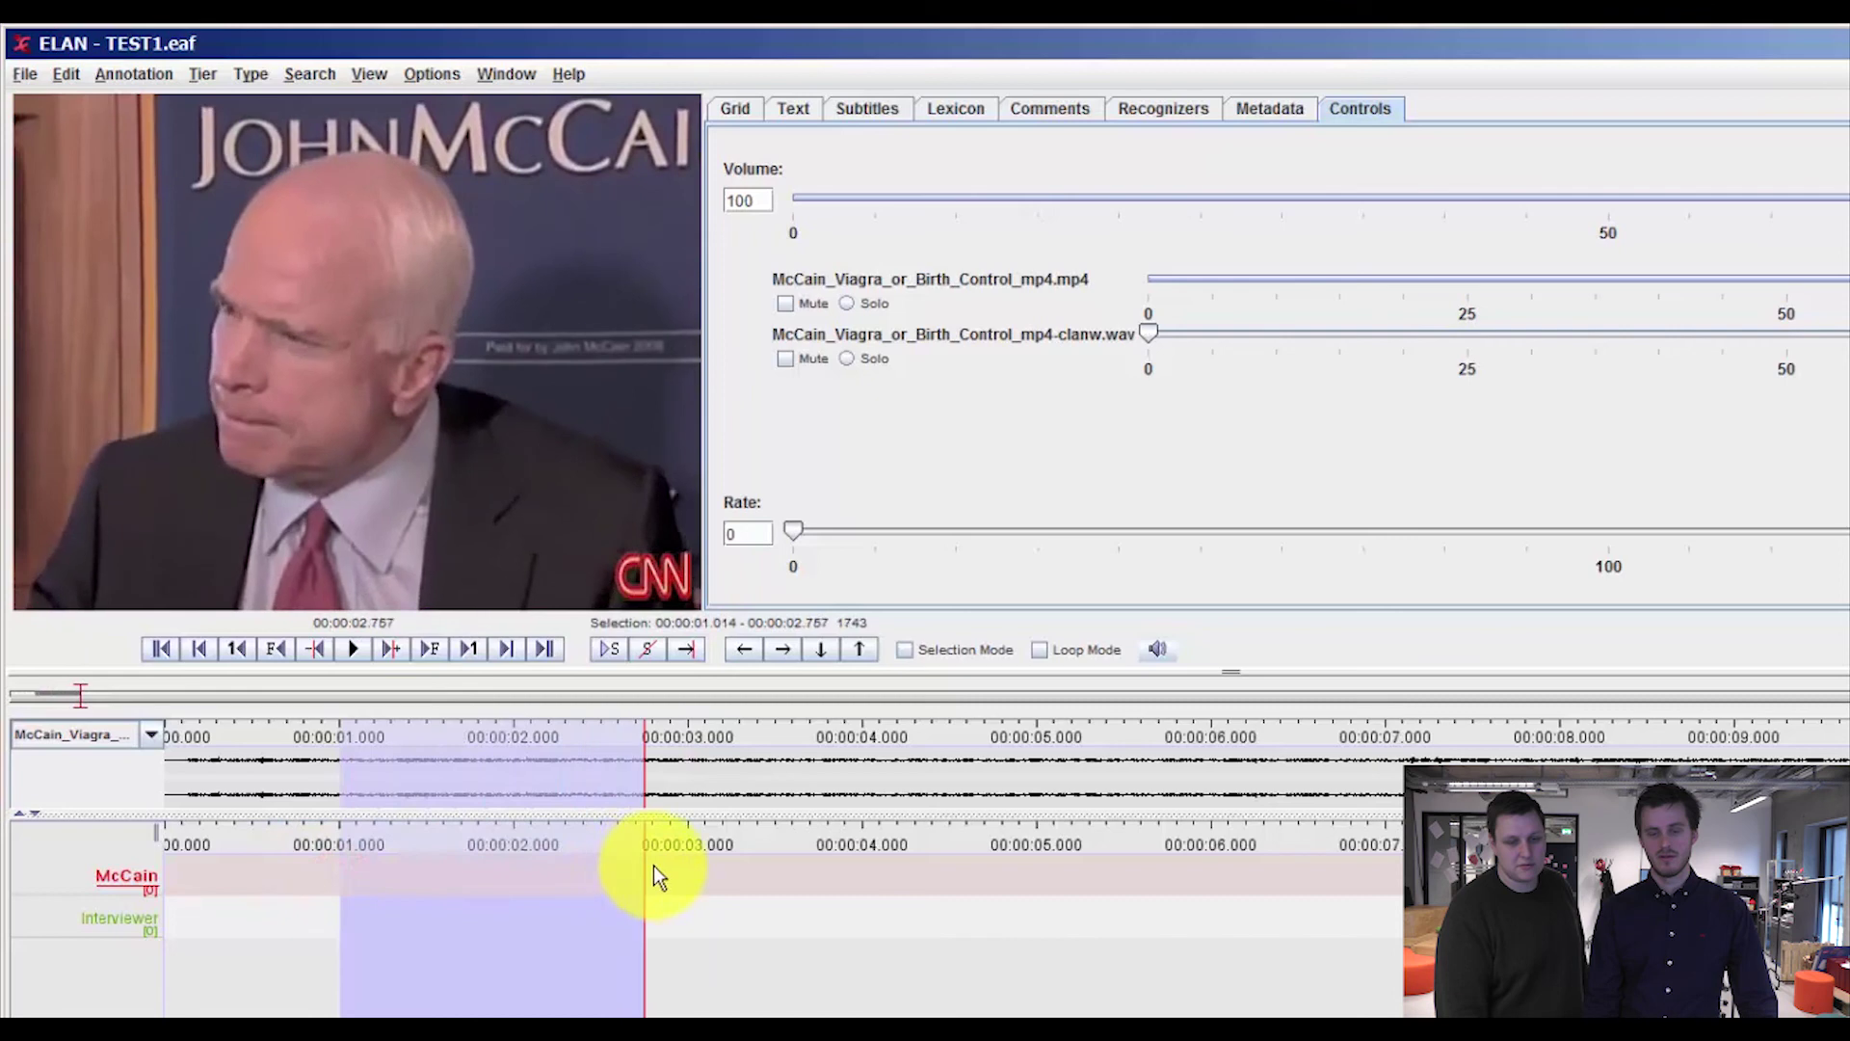
pyautogui.click(478, 863)
pyautogui.doubleClick(478, 863)
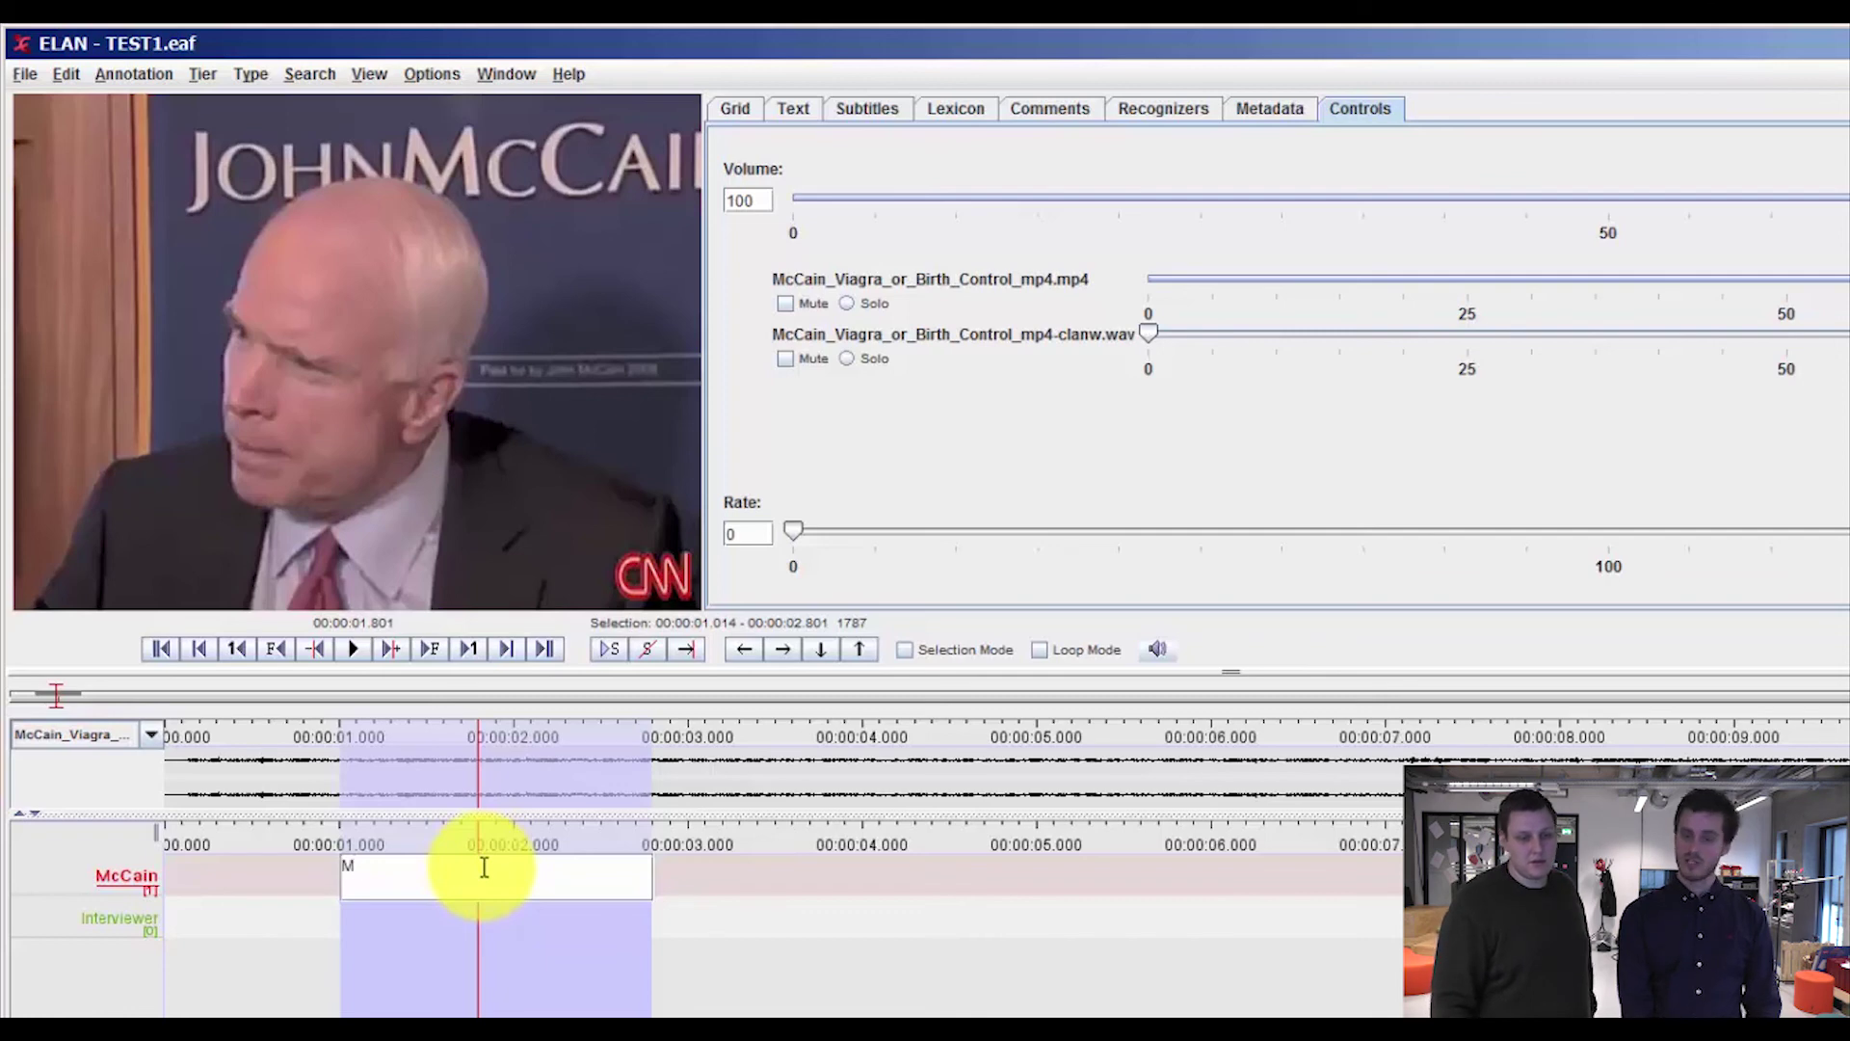
pyautogui.write('He')
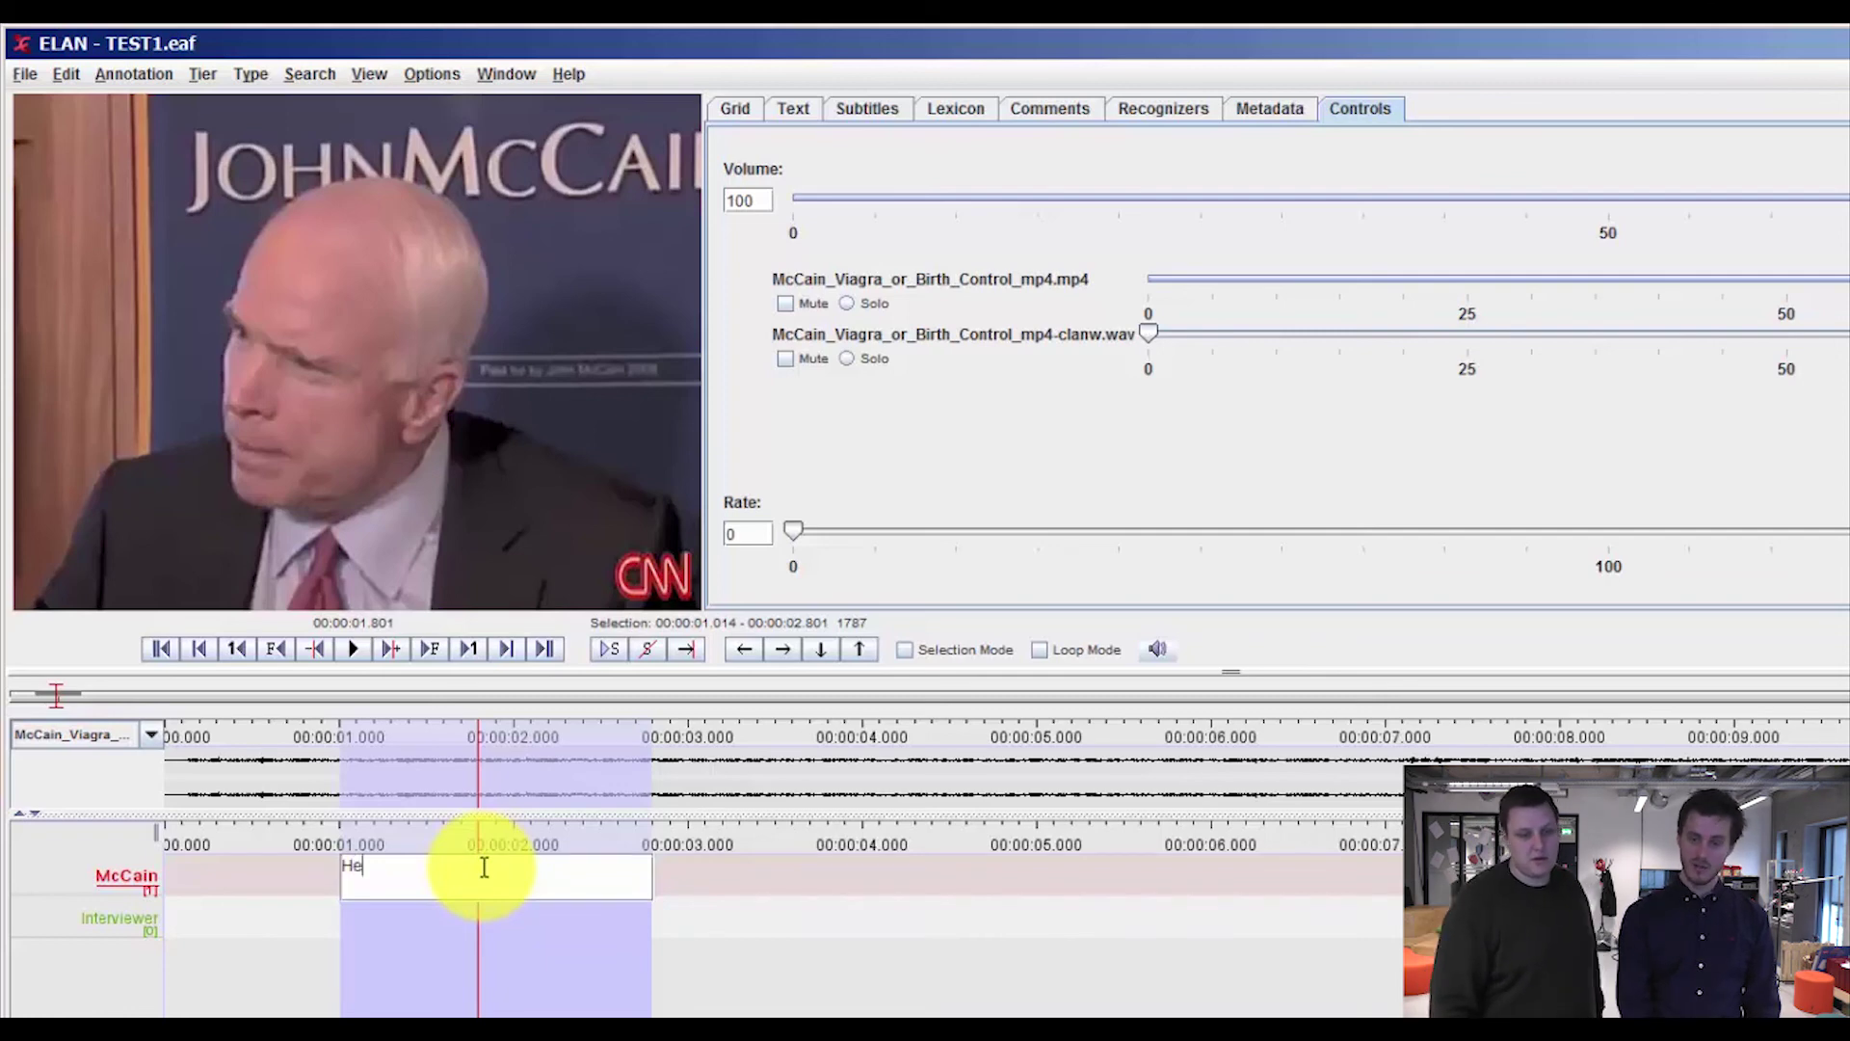
pyautogui.write('llo my n')
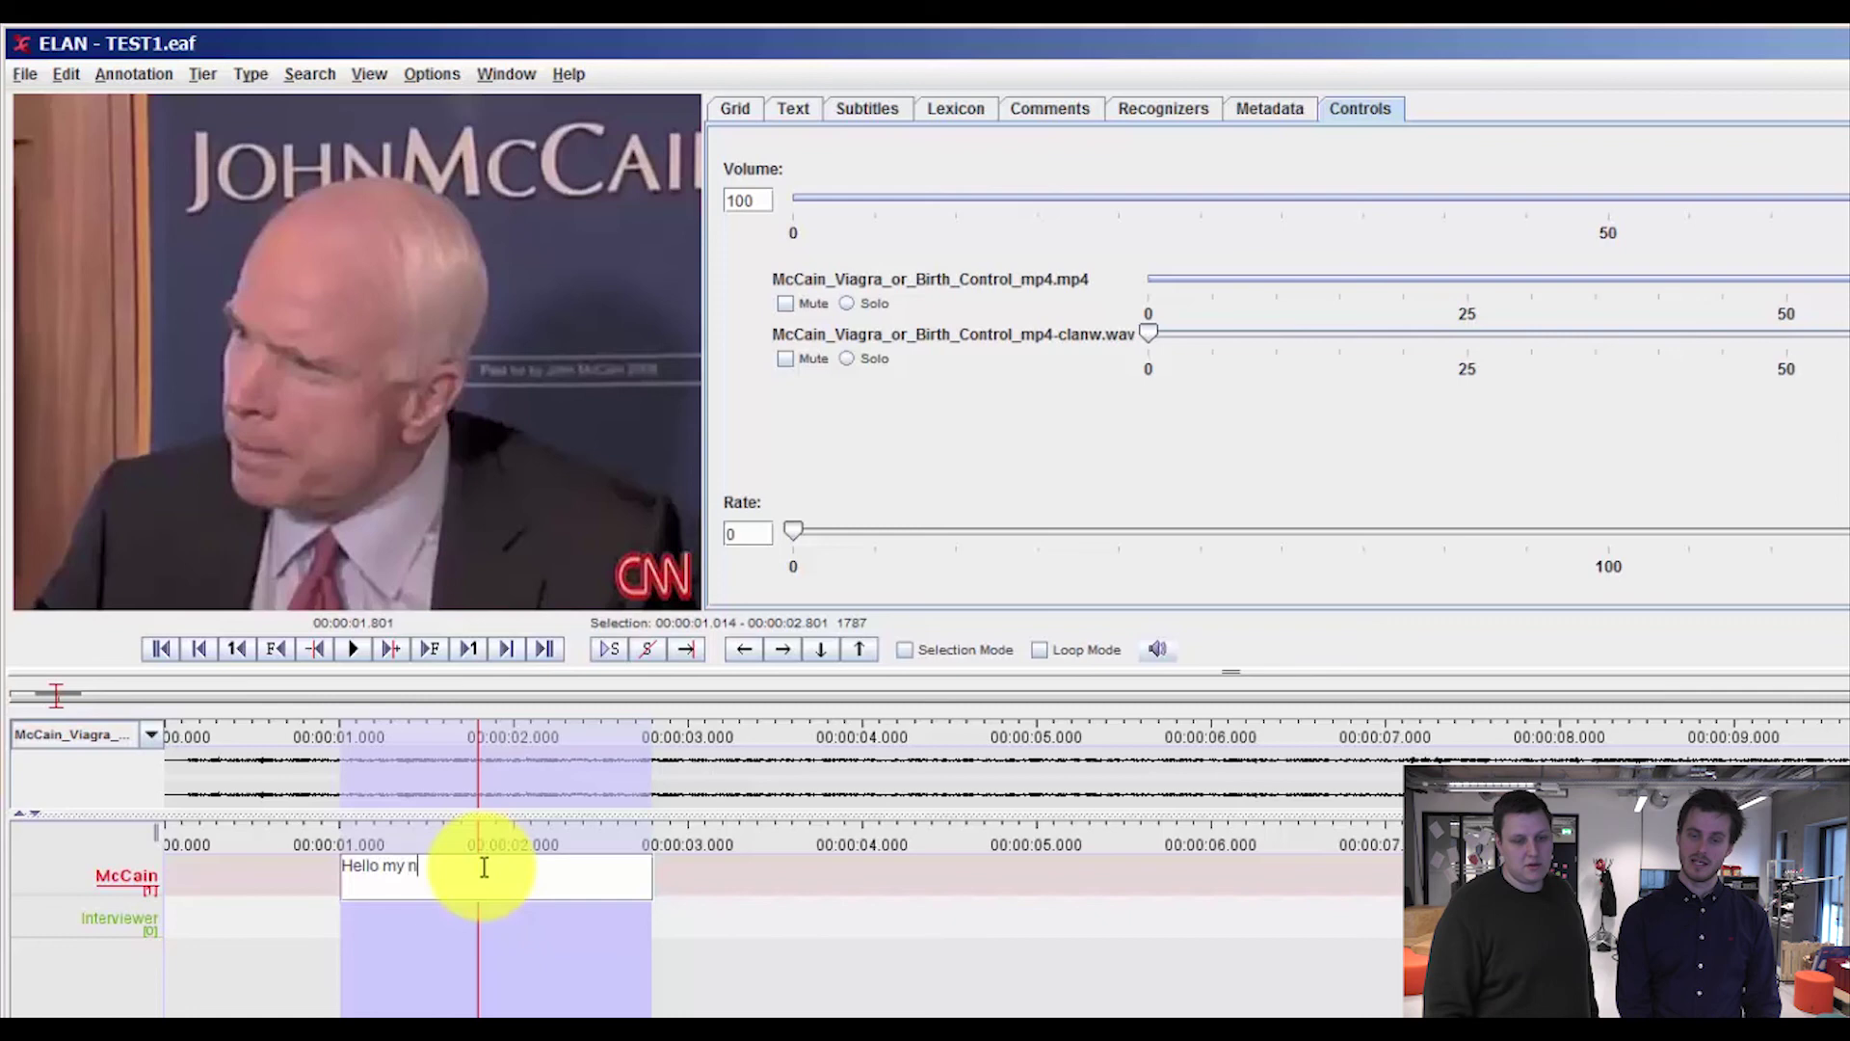
pyautogui.write('ame is H')
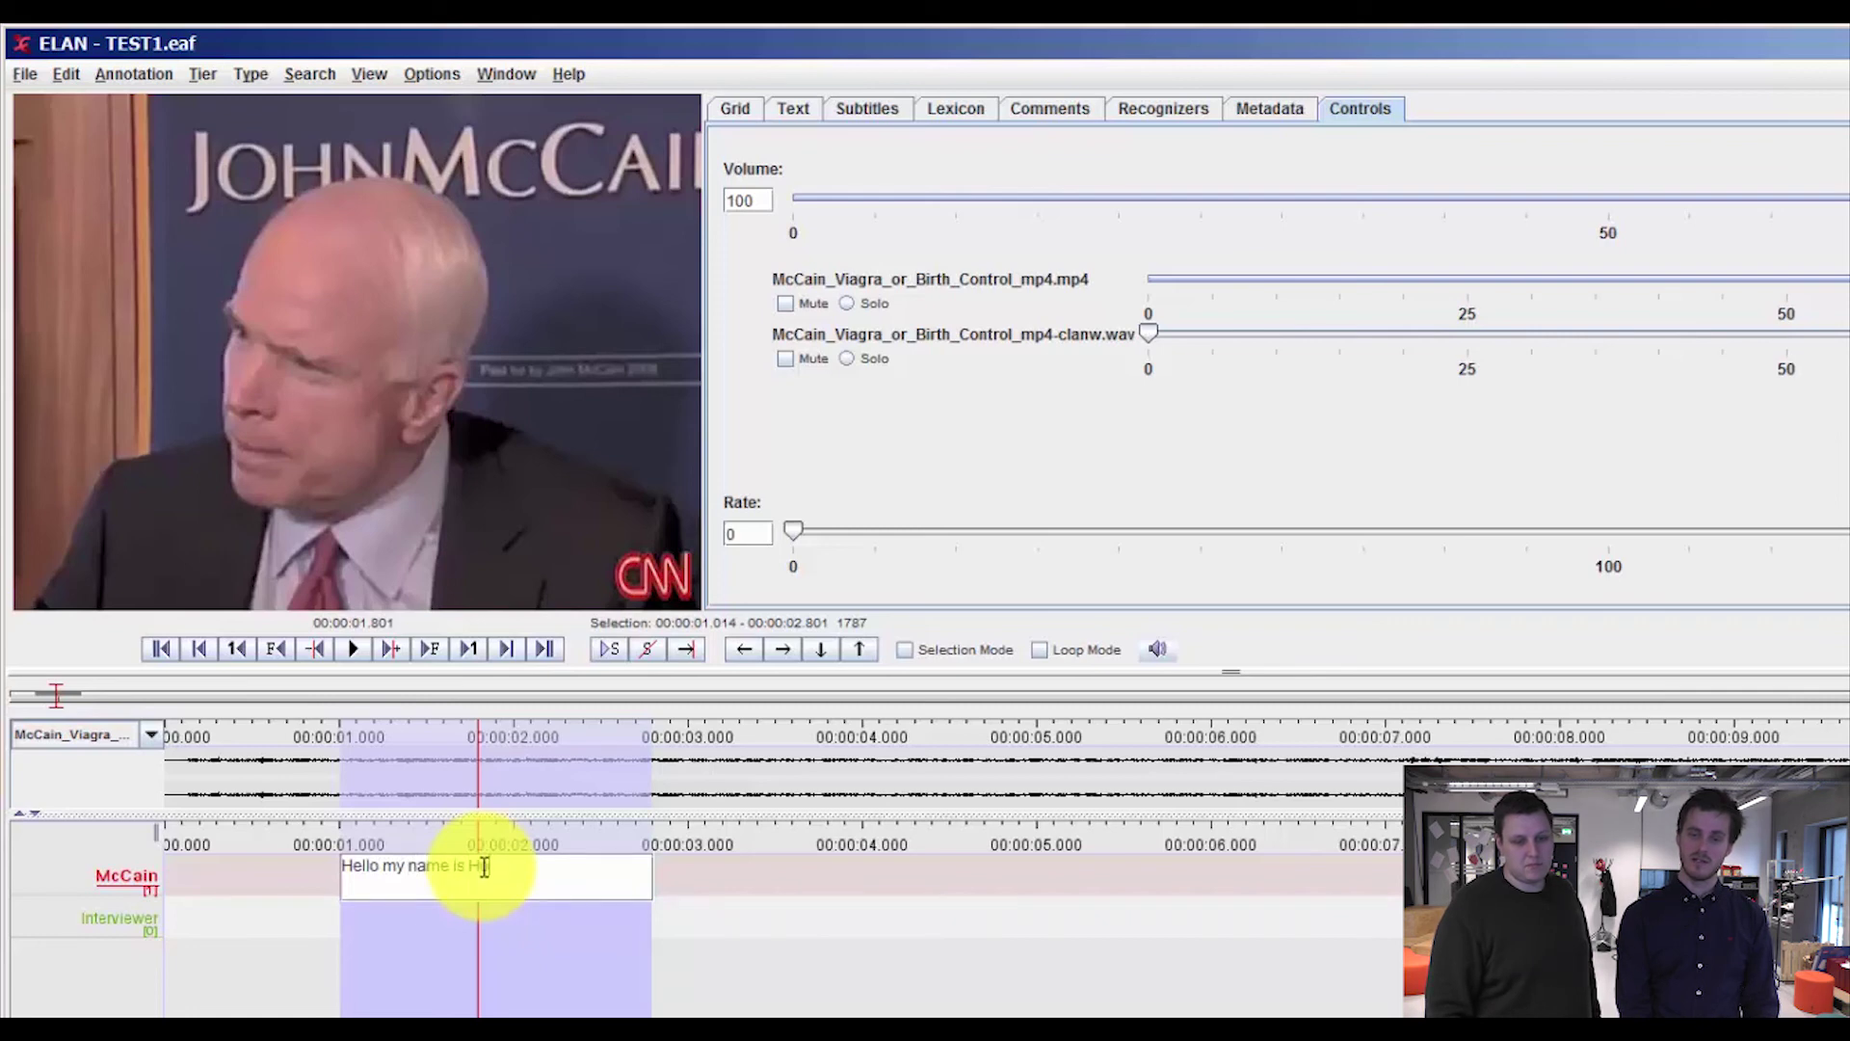
pyautogui.press('BackSpace')
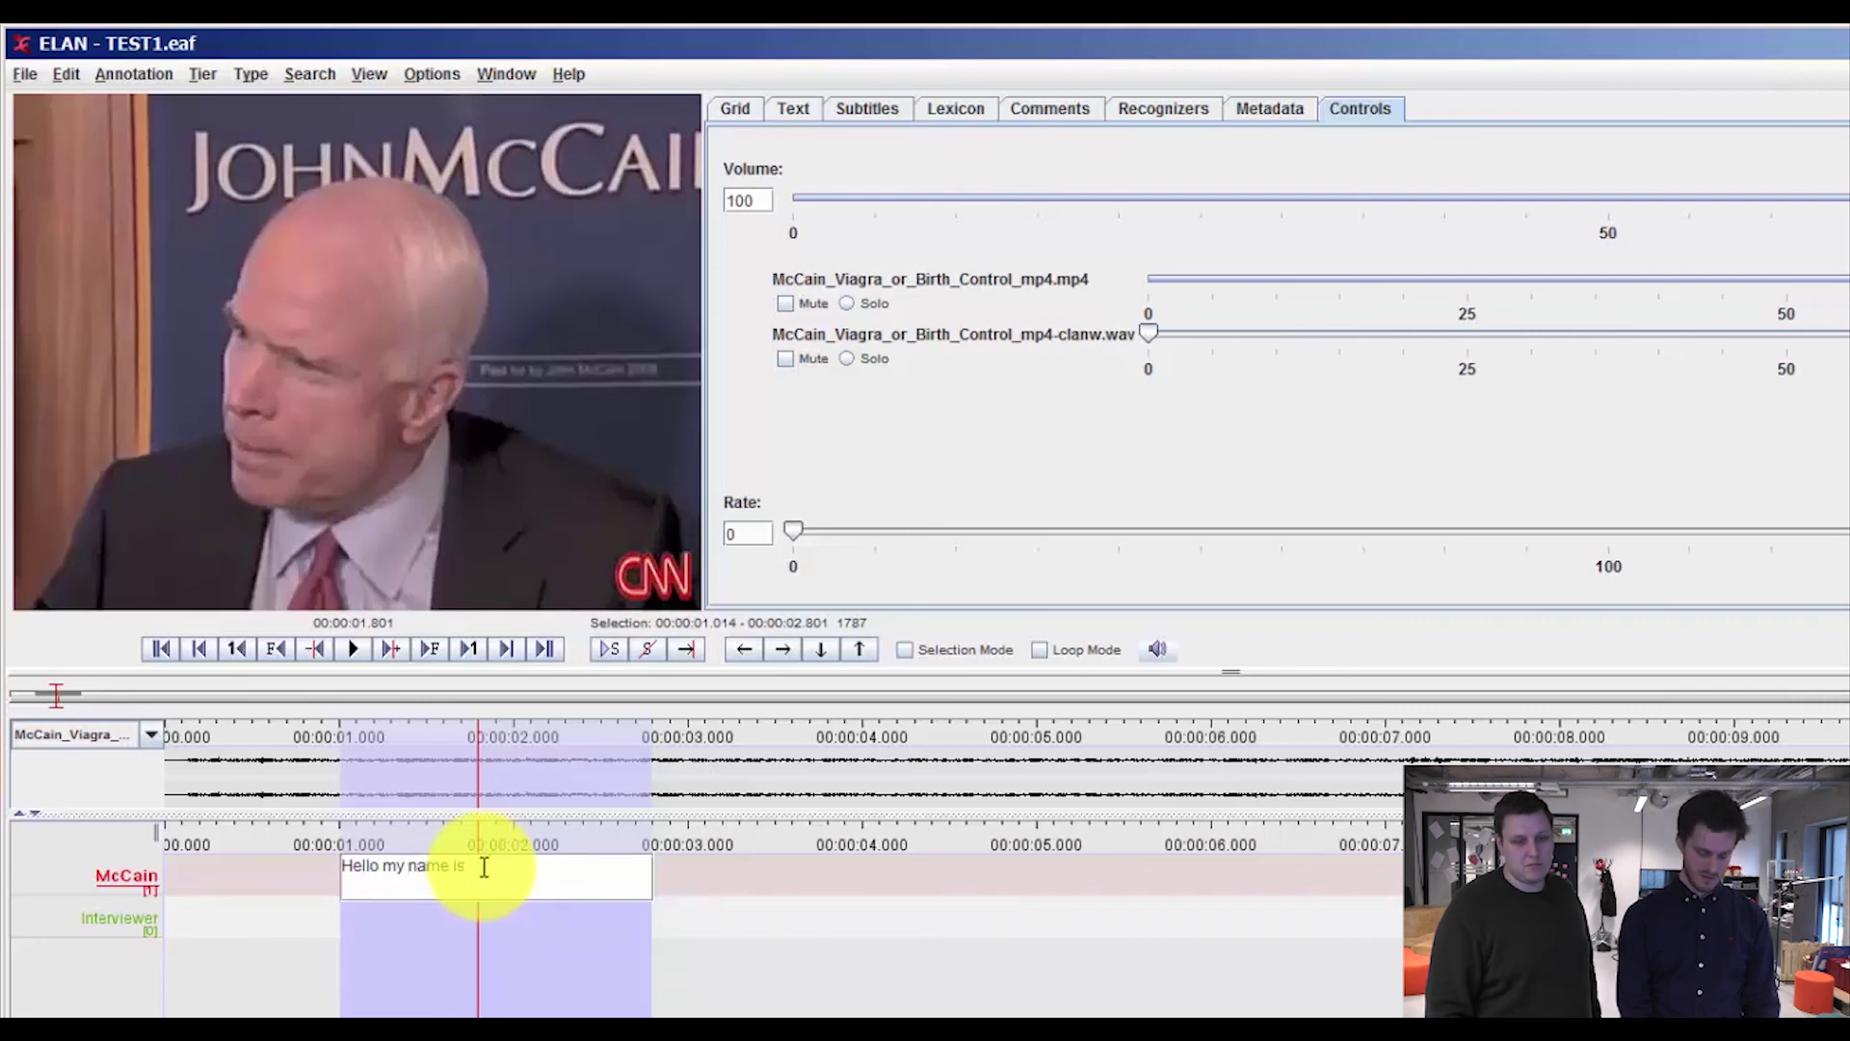
pyautogui.write('John')
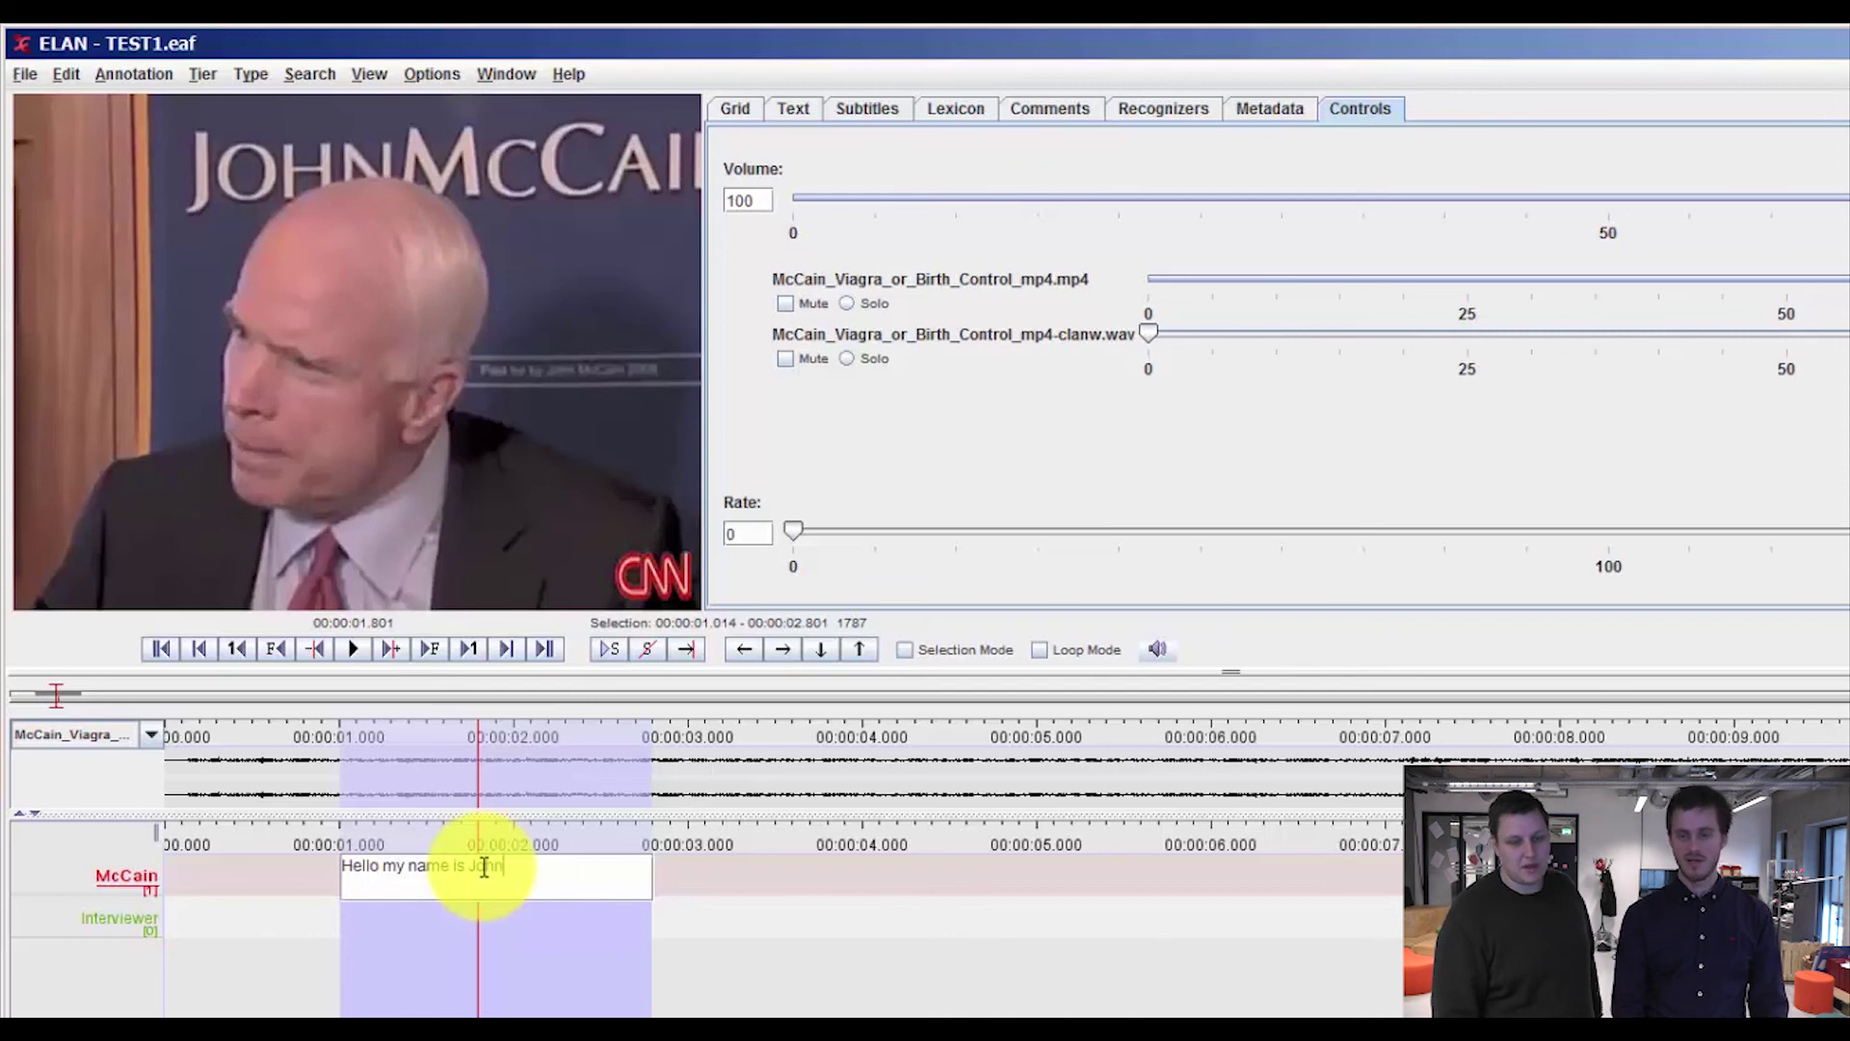
pyautogui.press('Return')
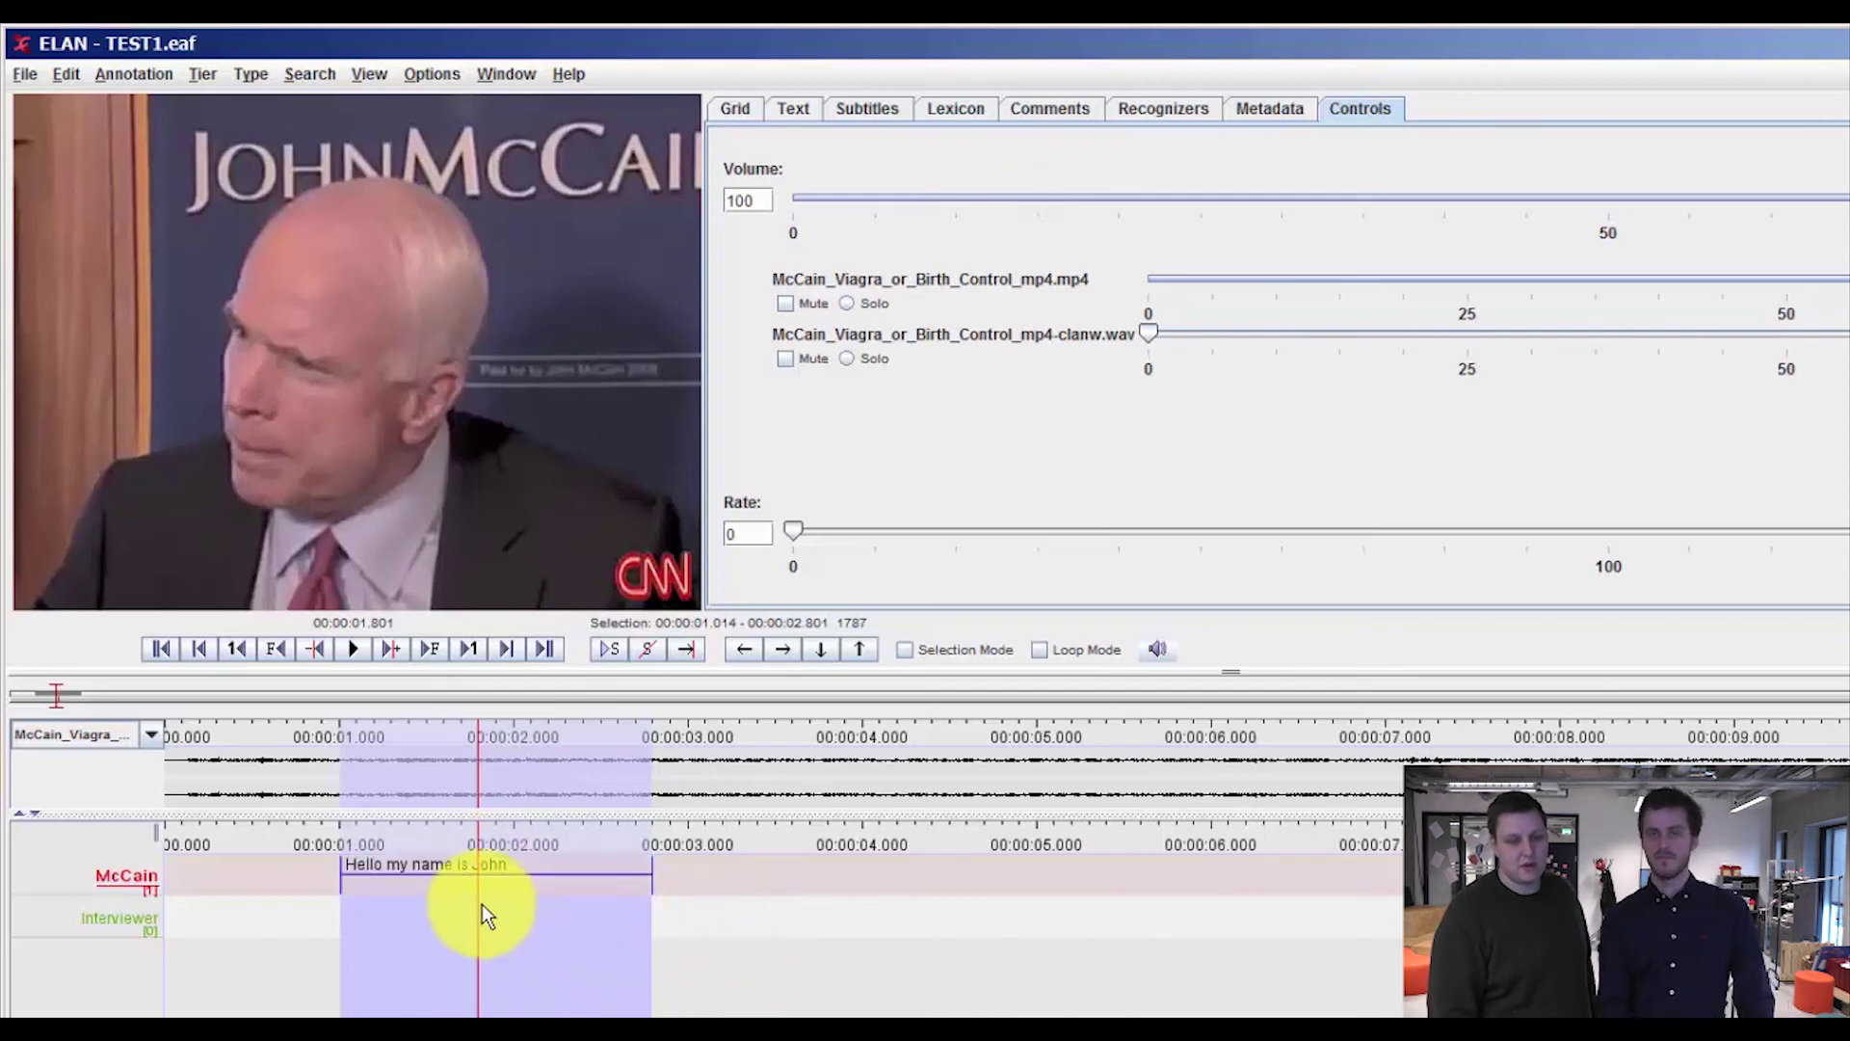
pyautogui.click(646, 649)
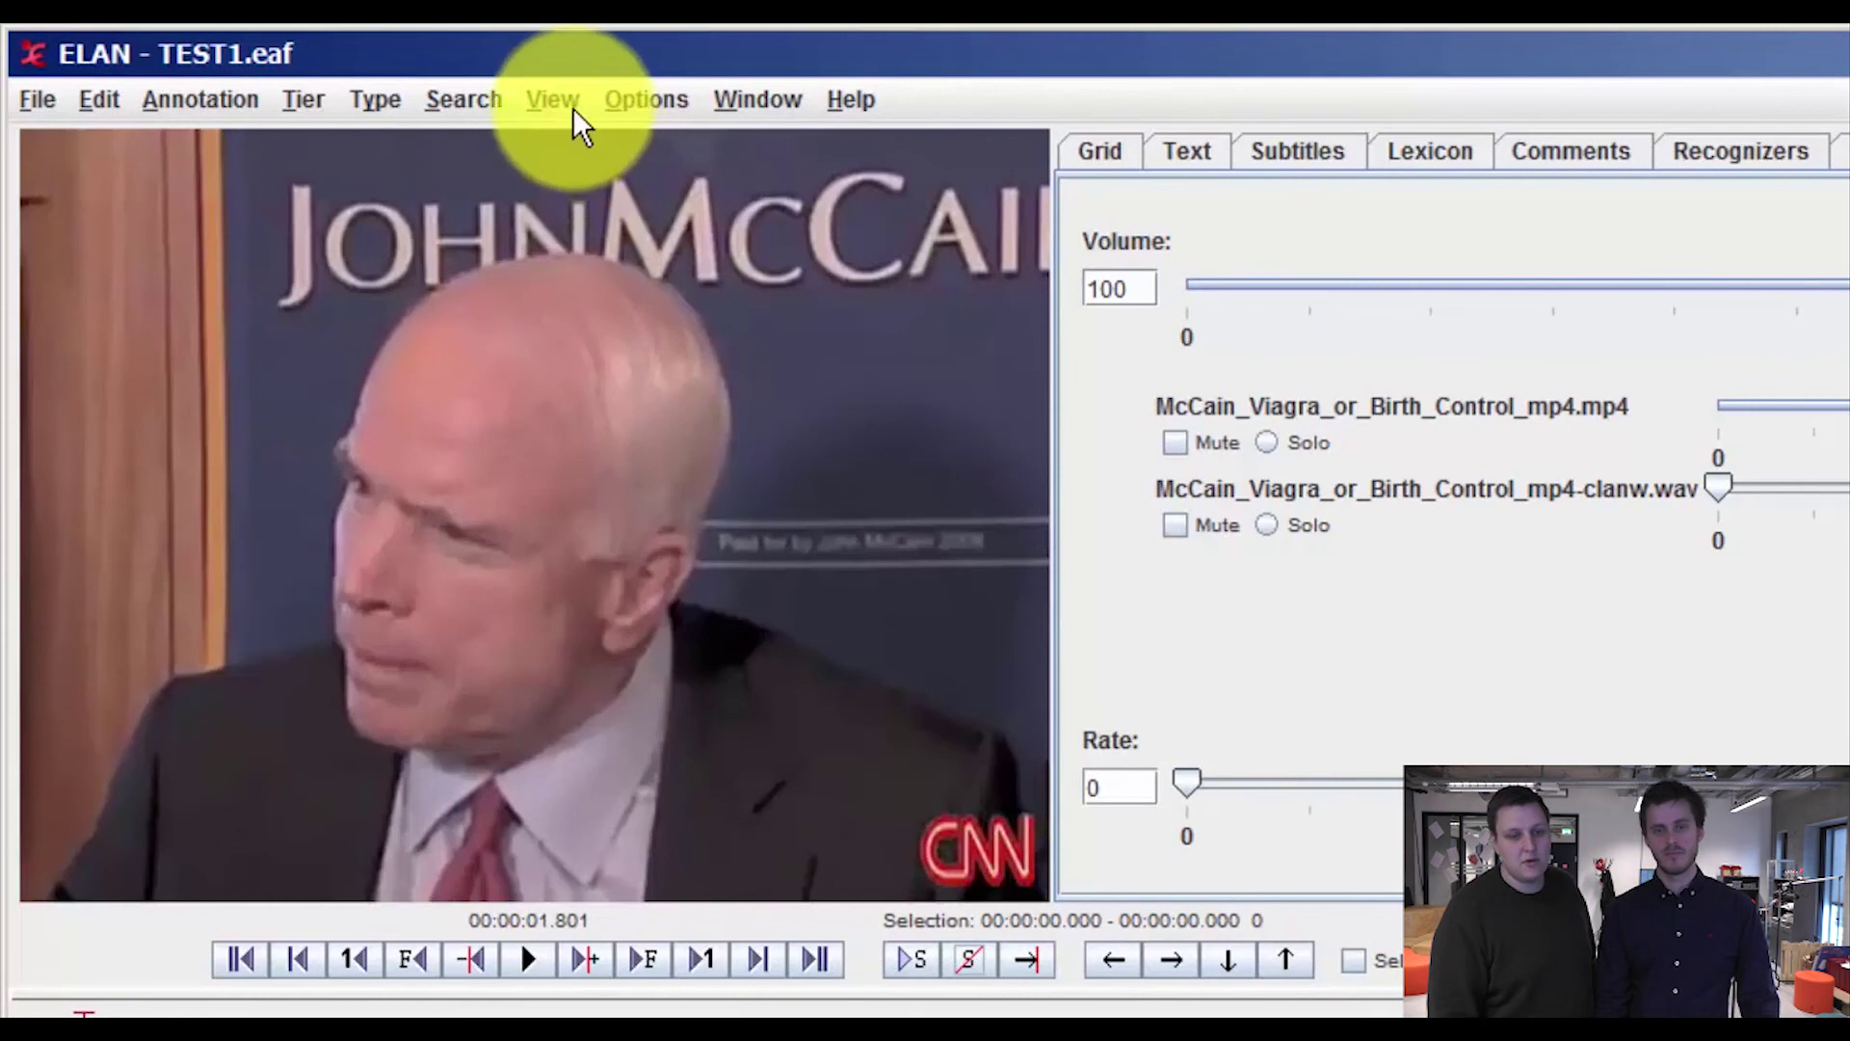
# Switch ELAN to Segmentation Mode from the Options menu
pyautogui.click(638, 102)
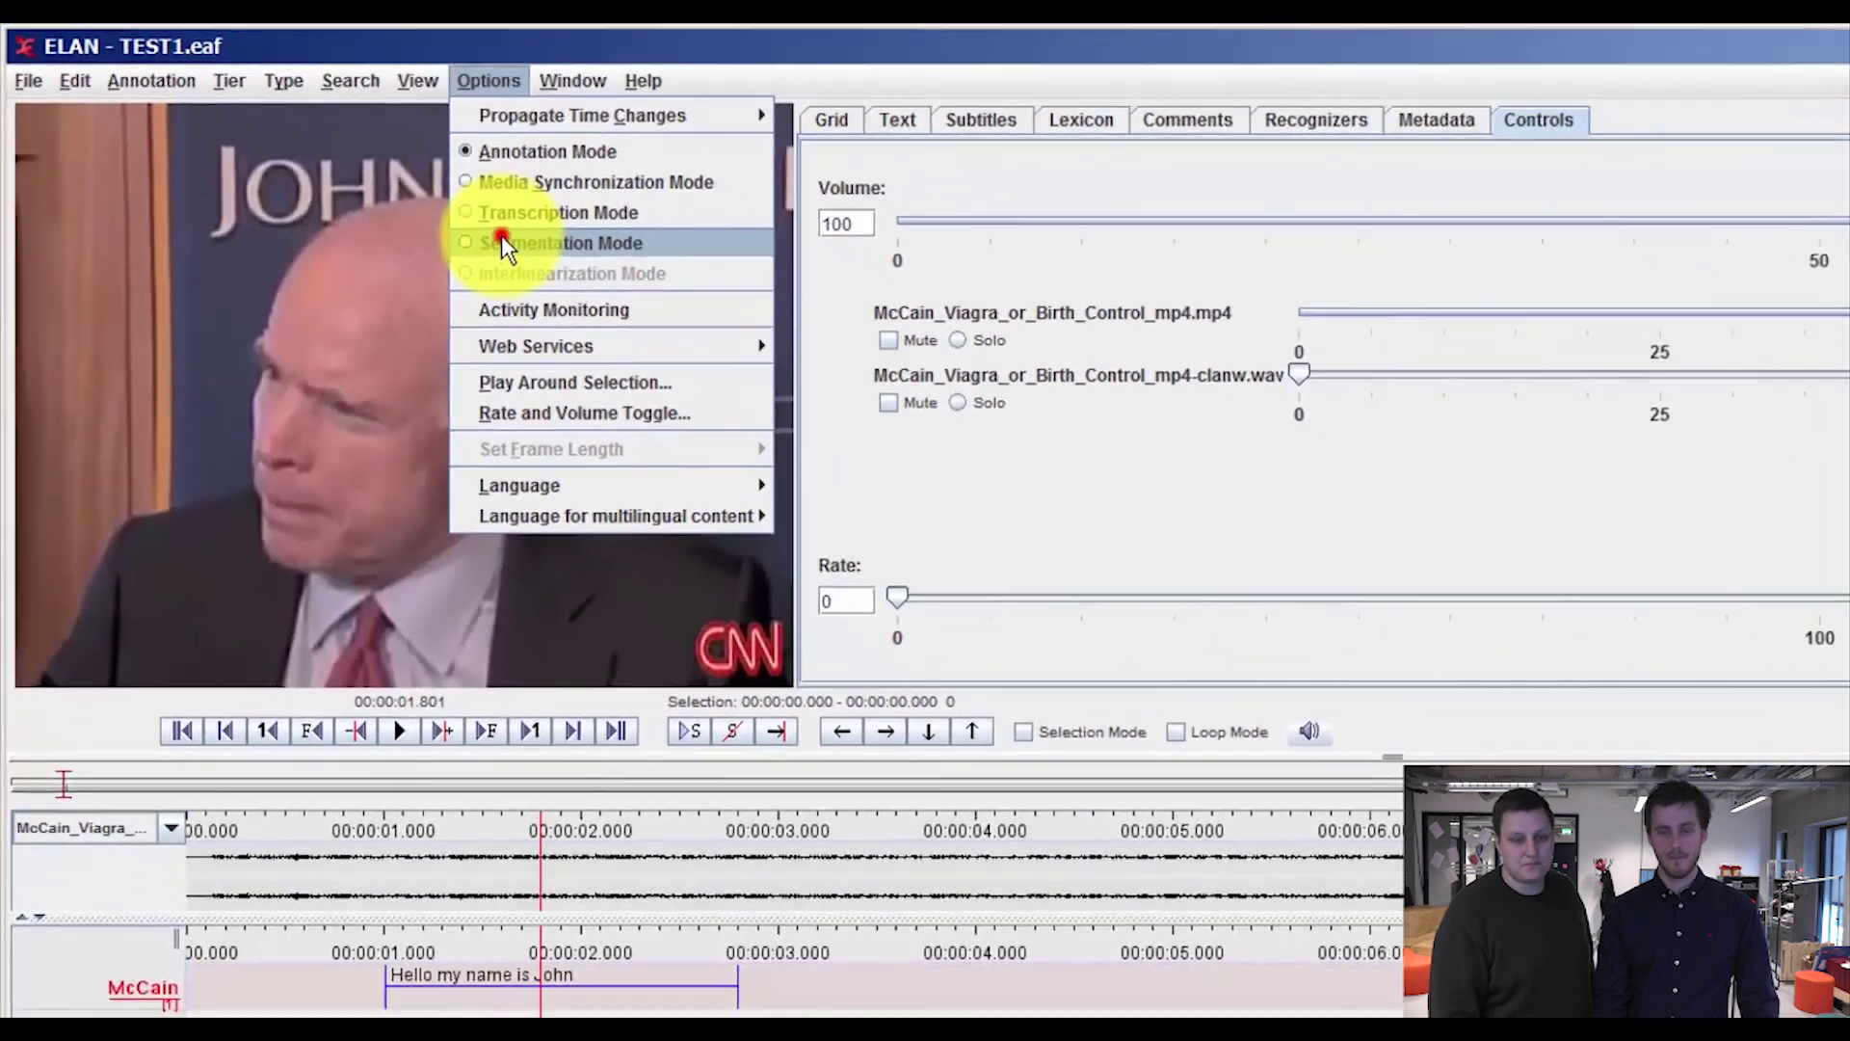
pyautogui.click(665, 313)
# Delete the McCain tier's greeting annotation and return the media to its beginning
pyautogui.click(355, 814)
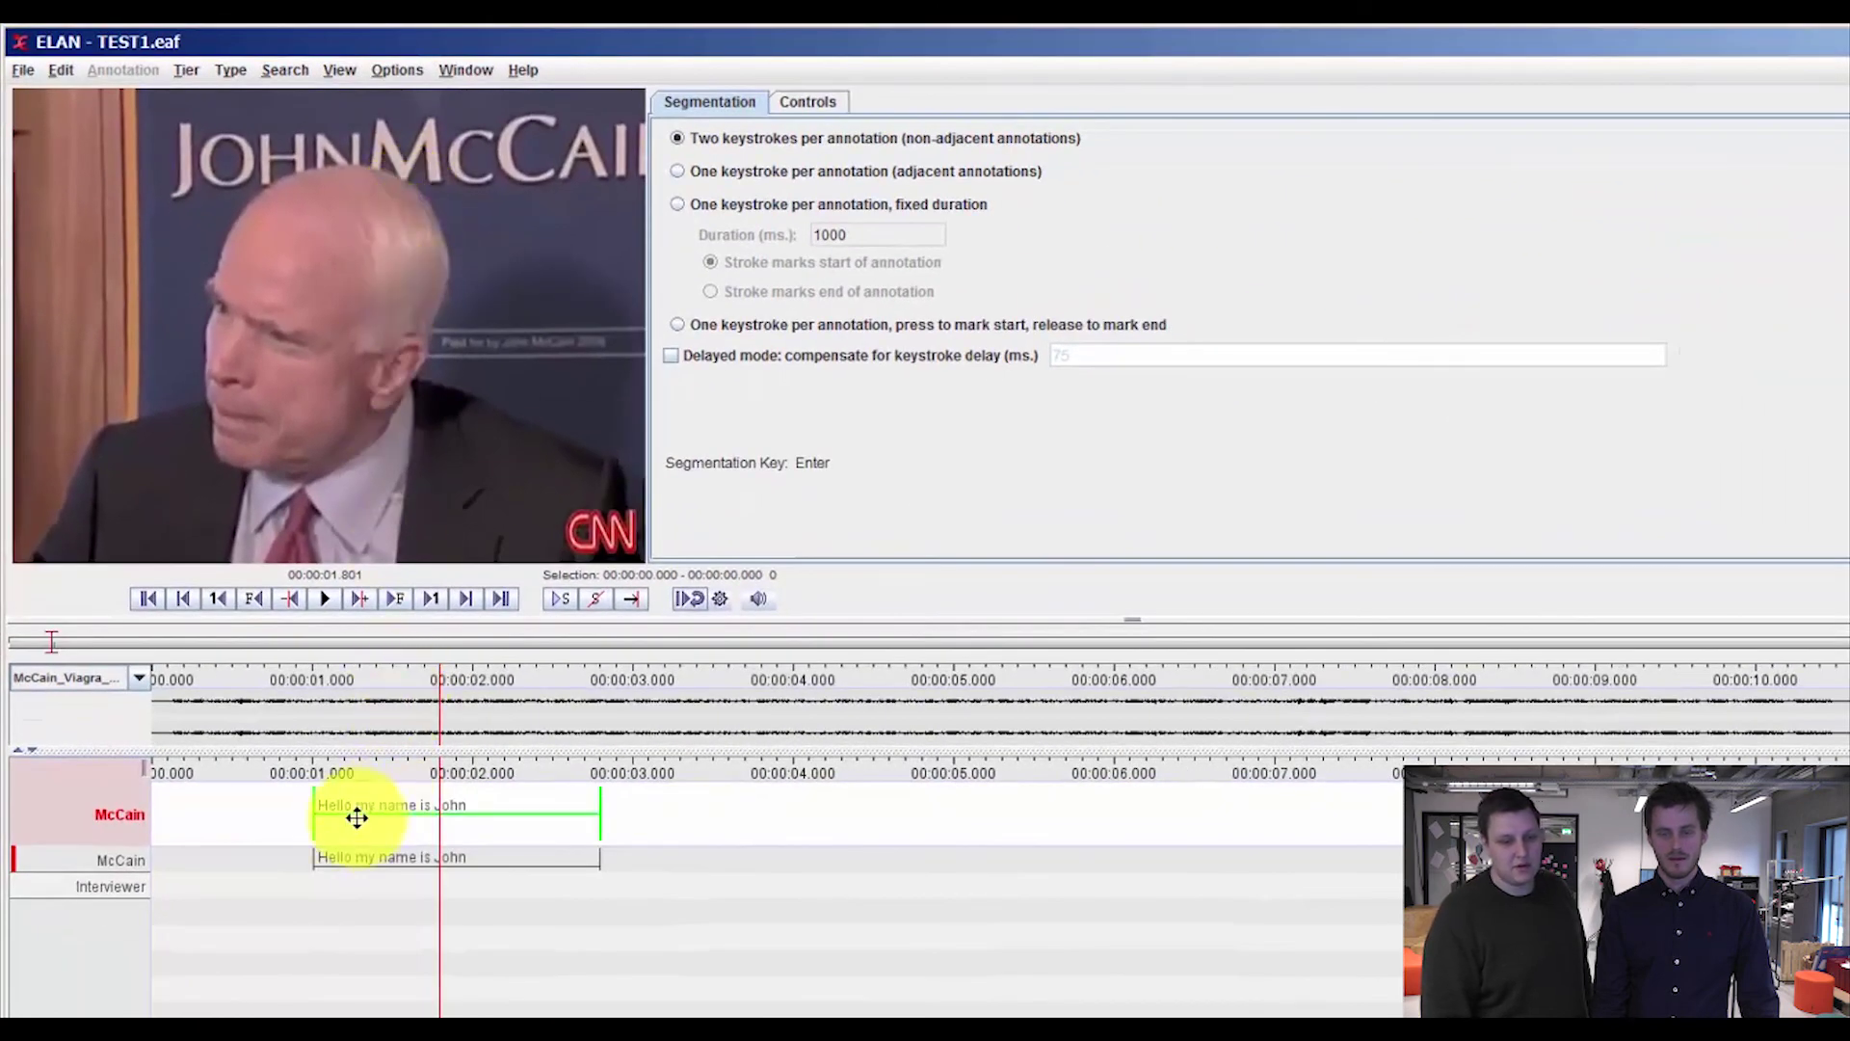
pyautogui.click(610, 842)
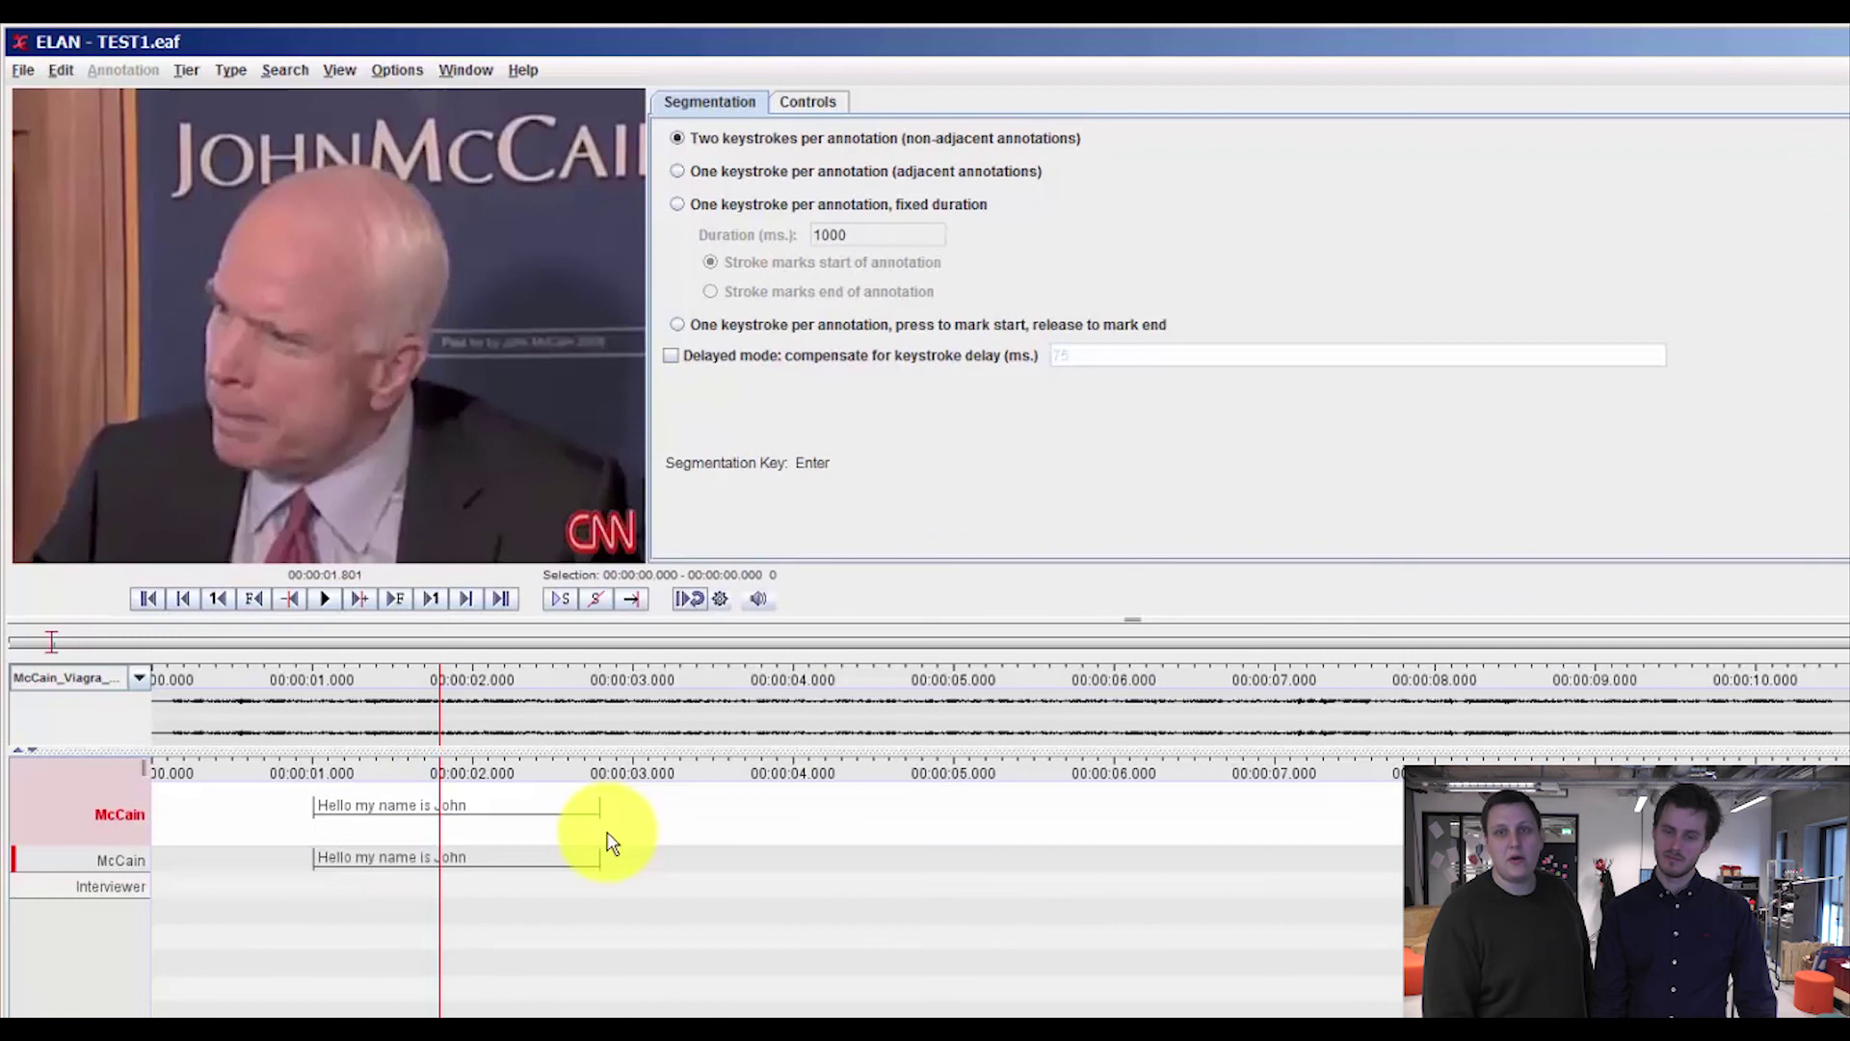
pyautogui.click(484, 804)
pyautogui.click(574, 809)
pyautogui.rightClick(576, 812)
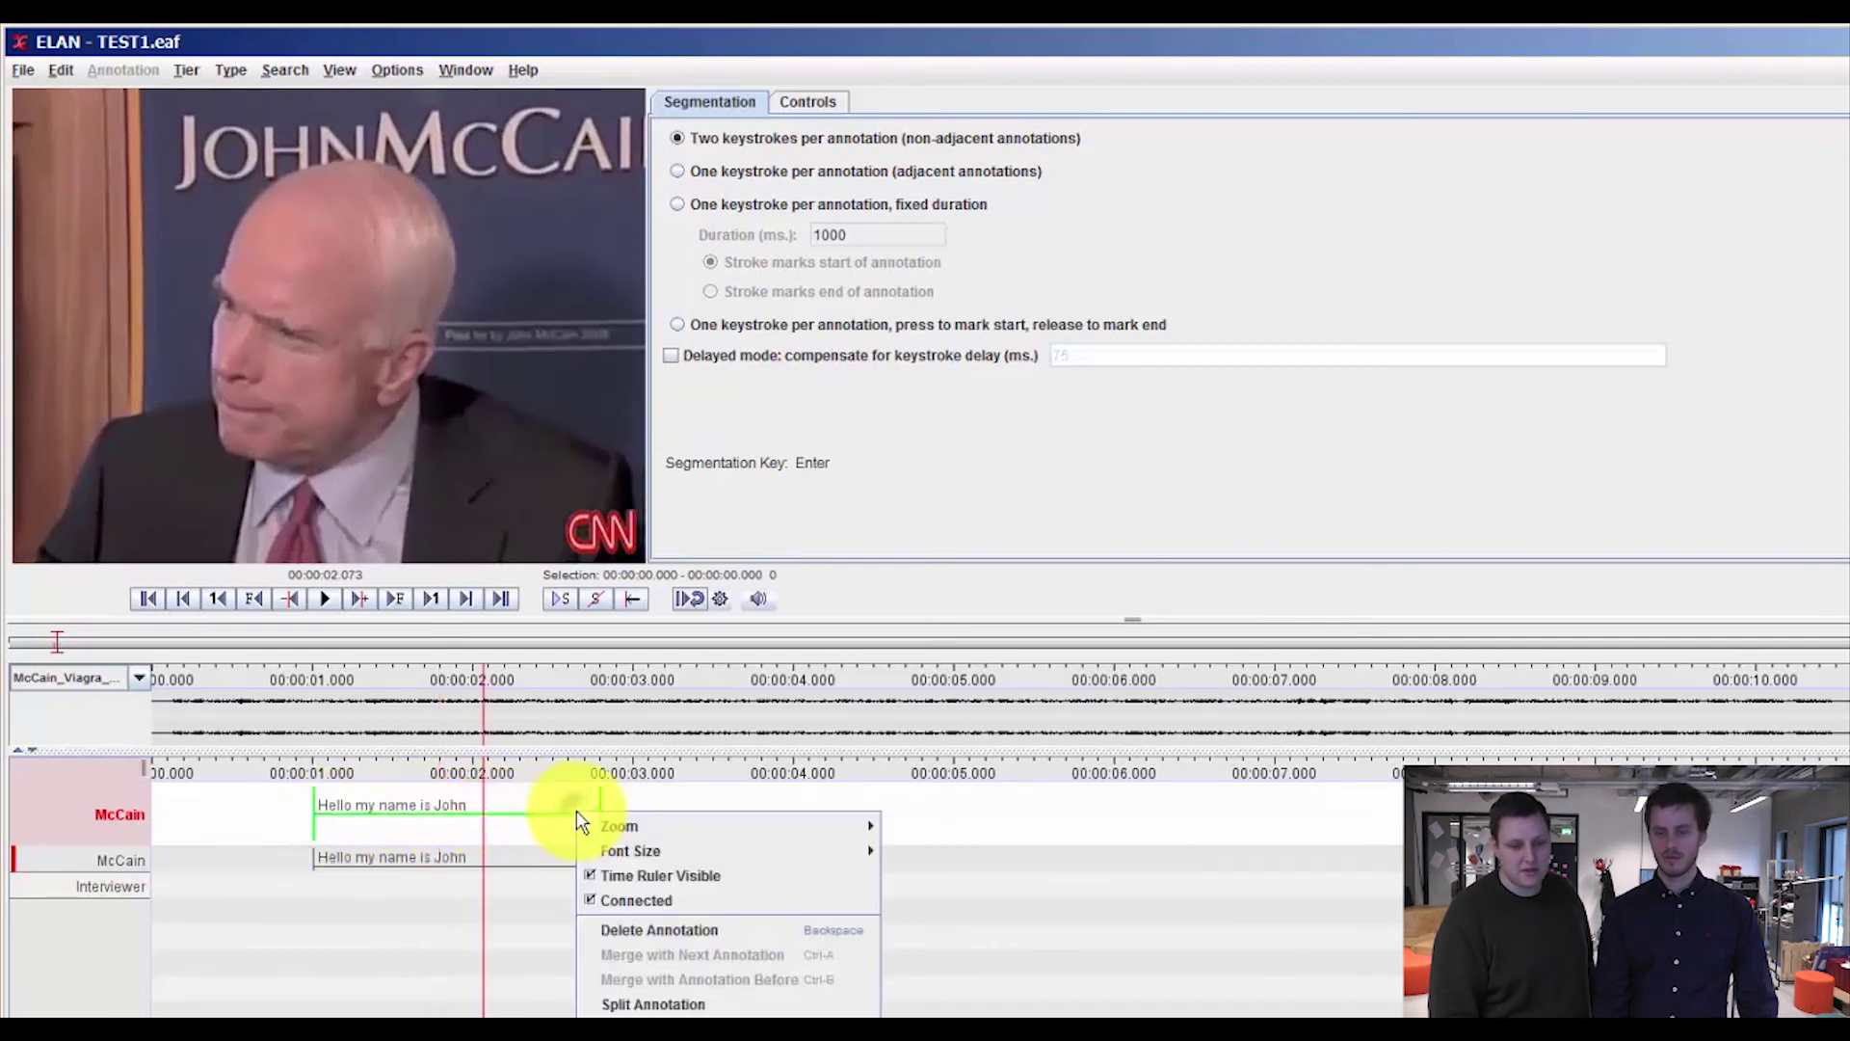
pyautogui.click(636, 931)
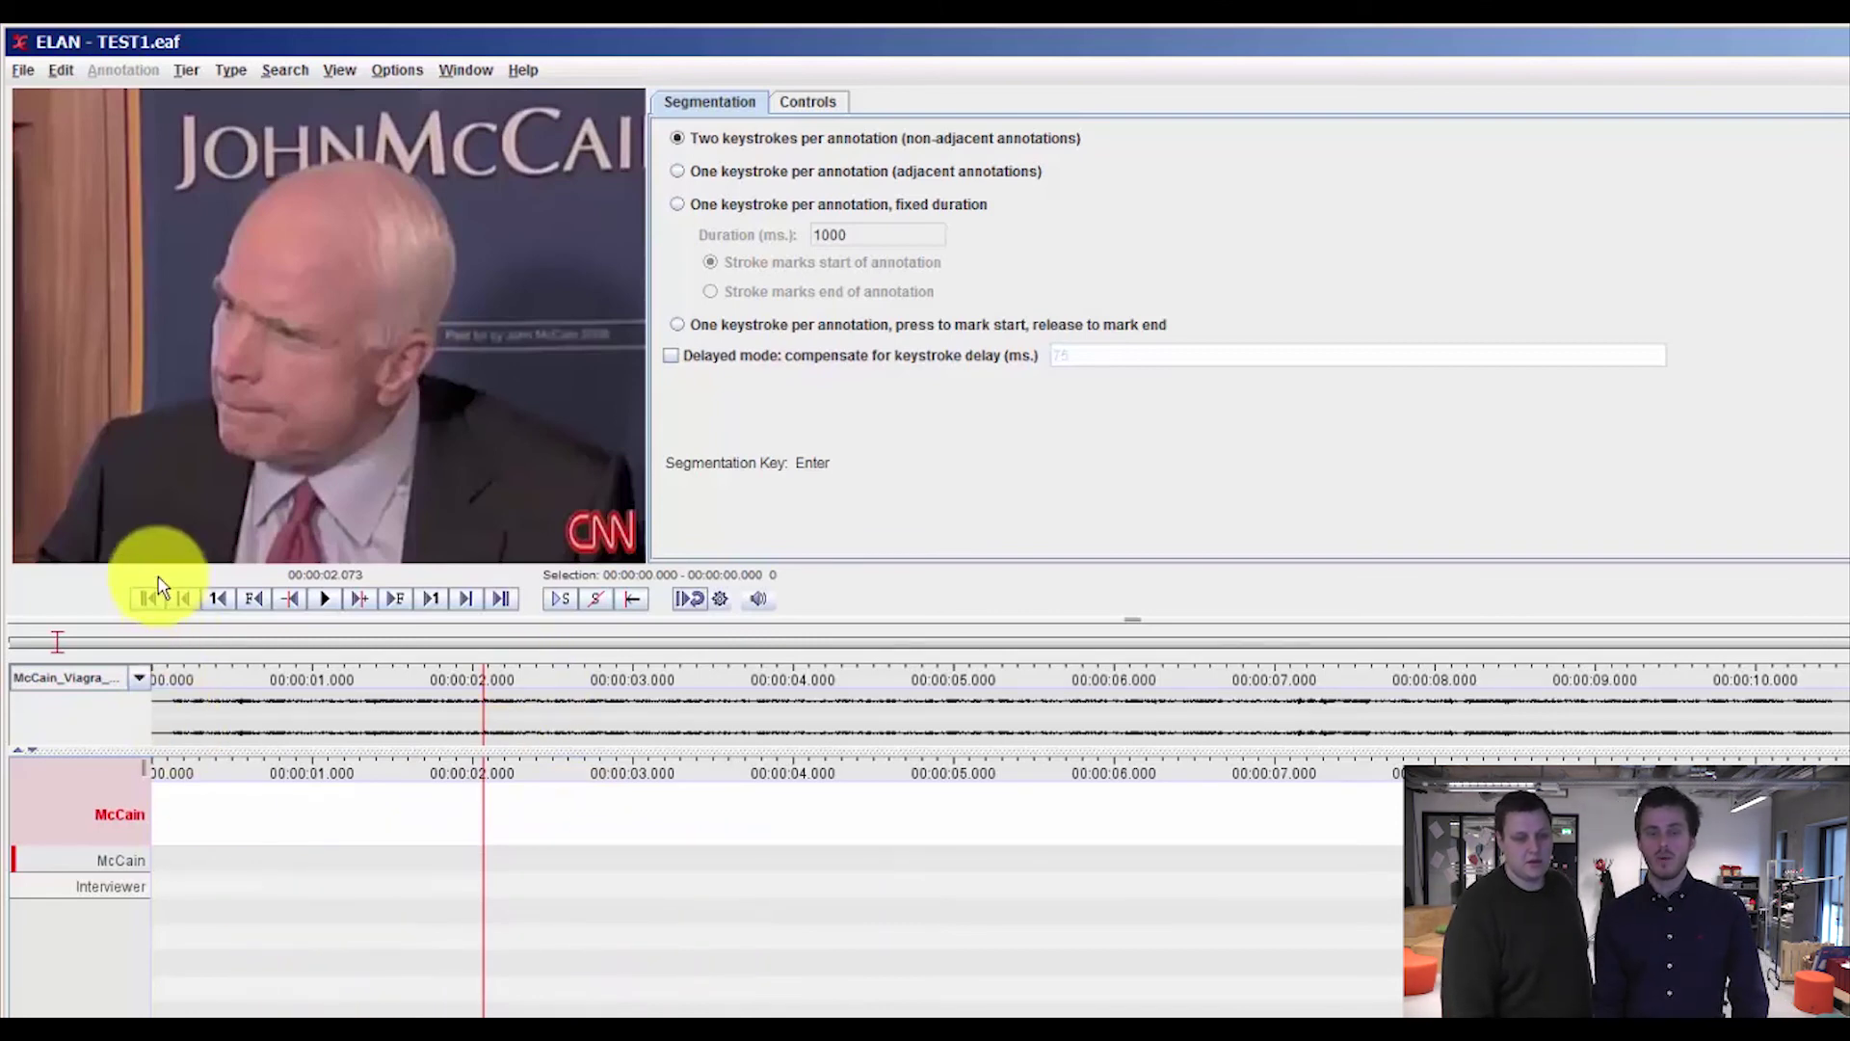
pyautogui.click(147, 598)
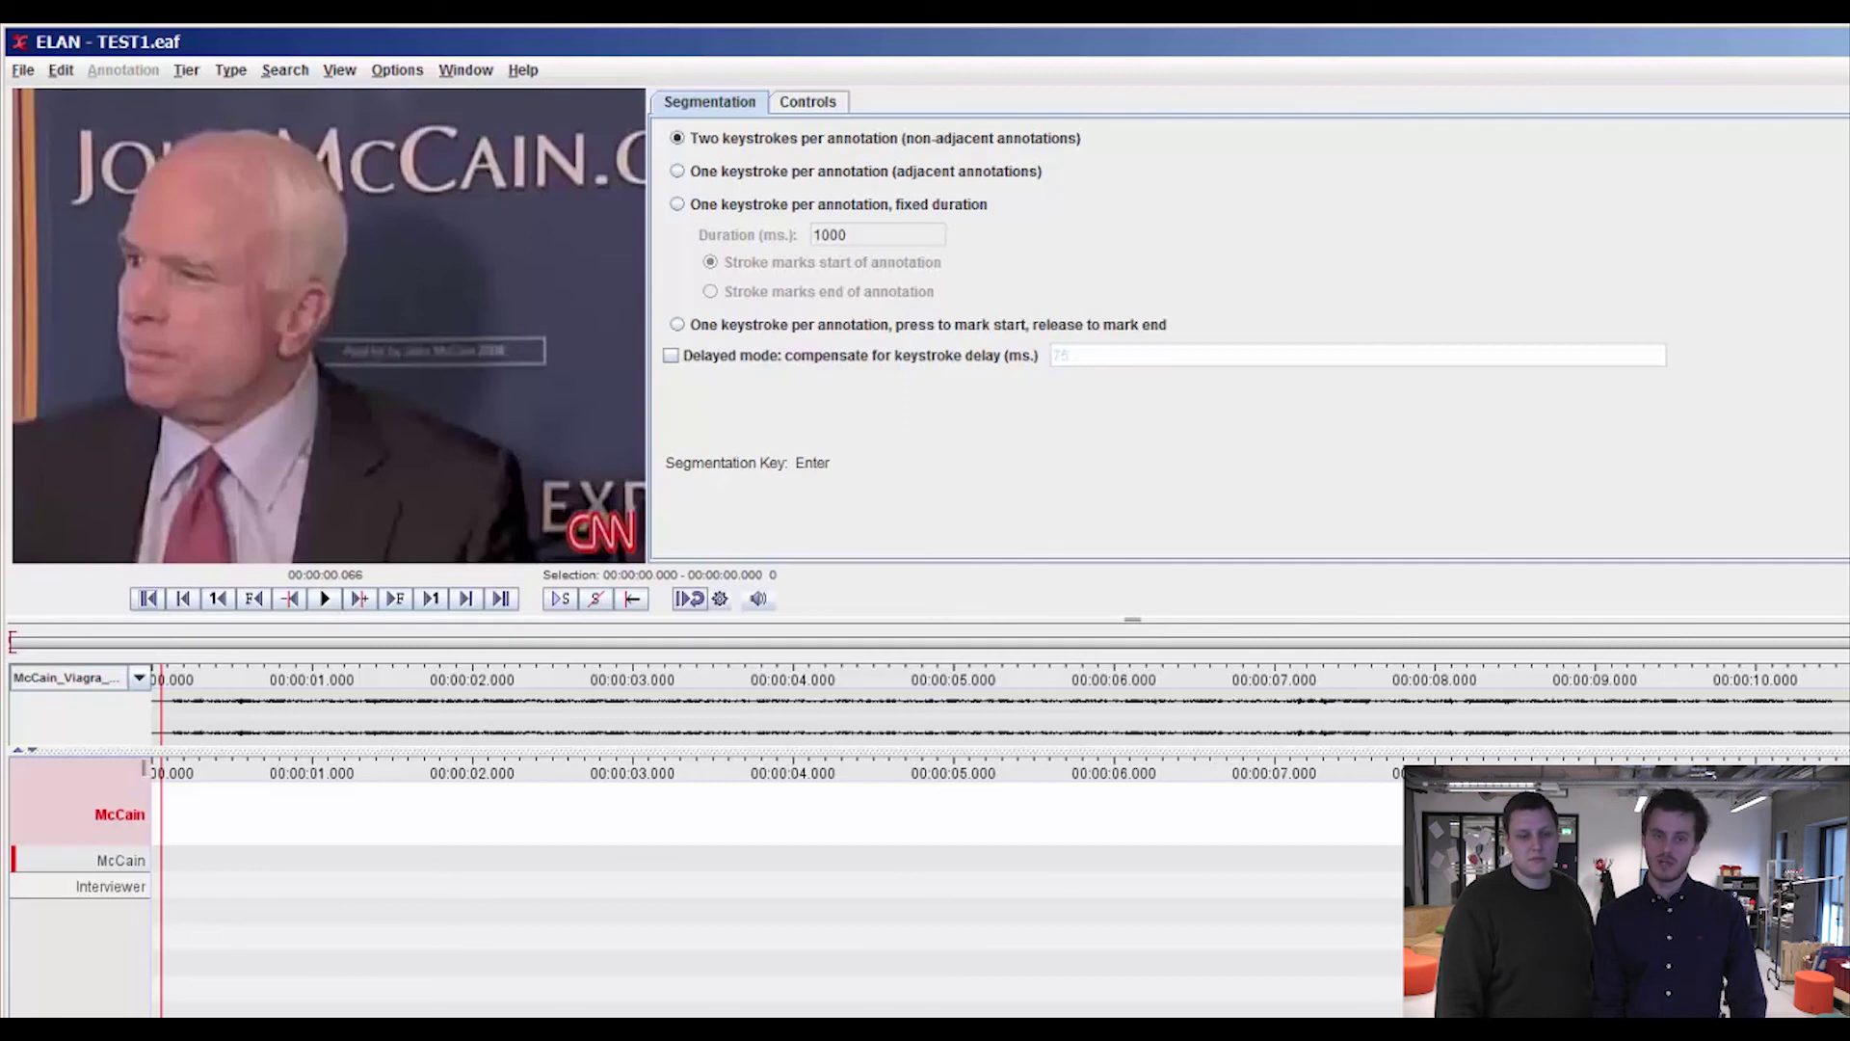
# Toggle the segmented tier between Interviewer and McCain, then briefly play and pause the media
pyautogui.press('Down')
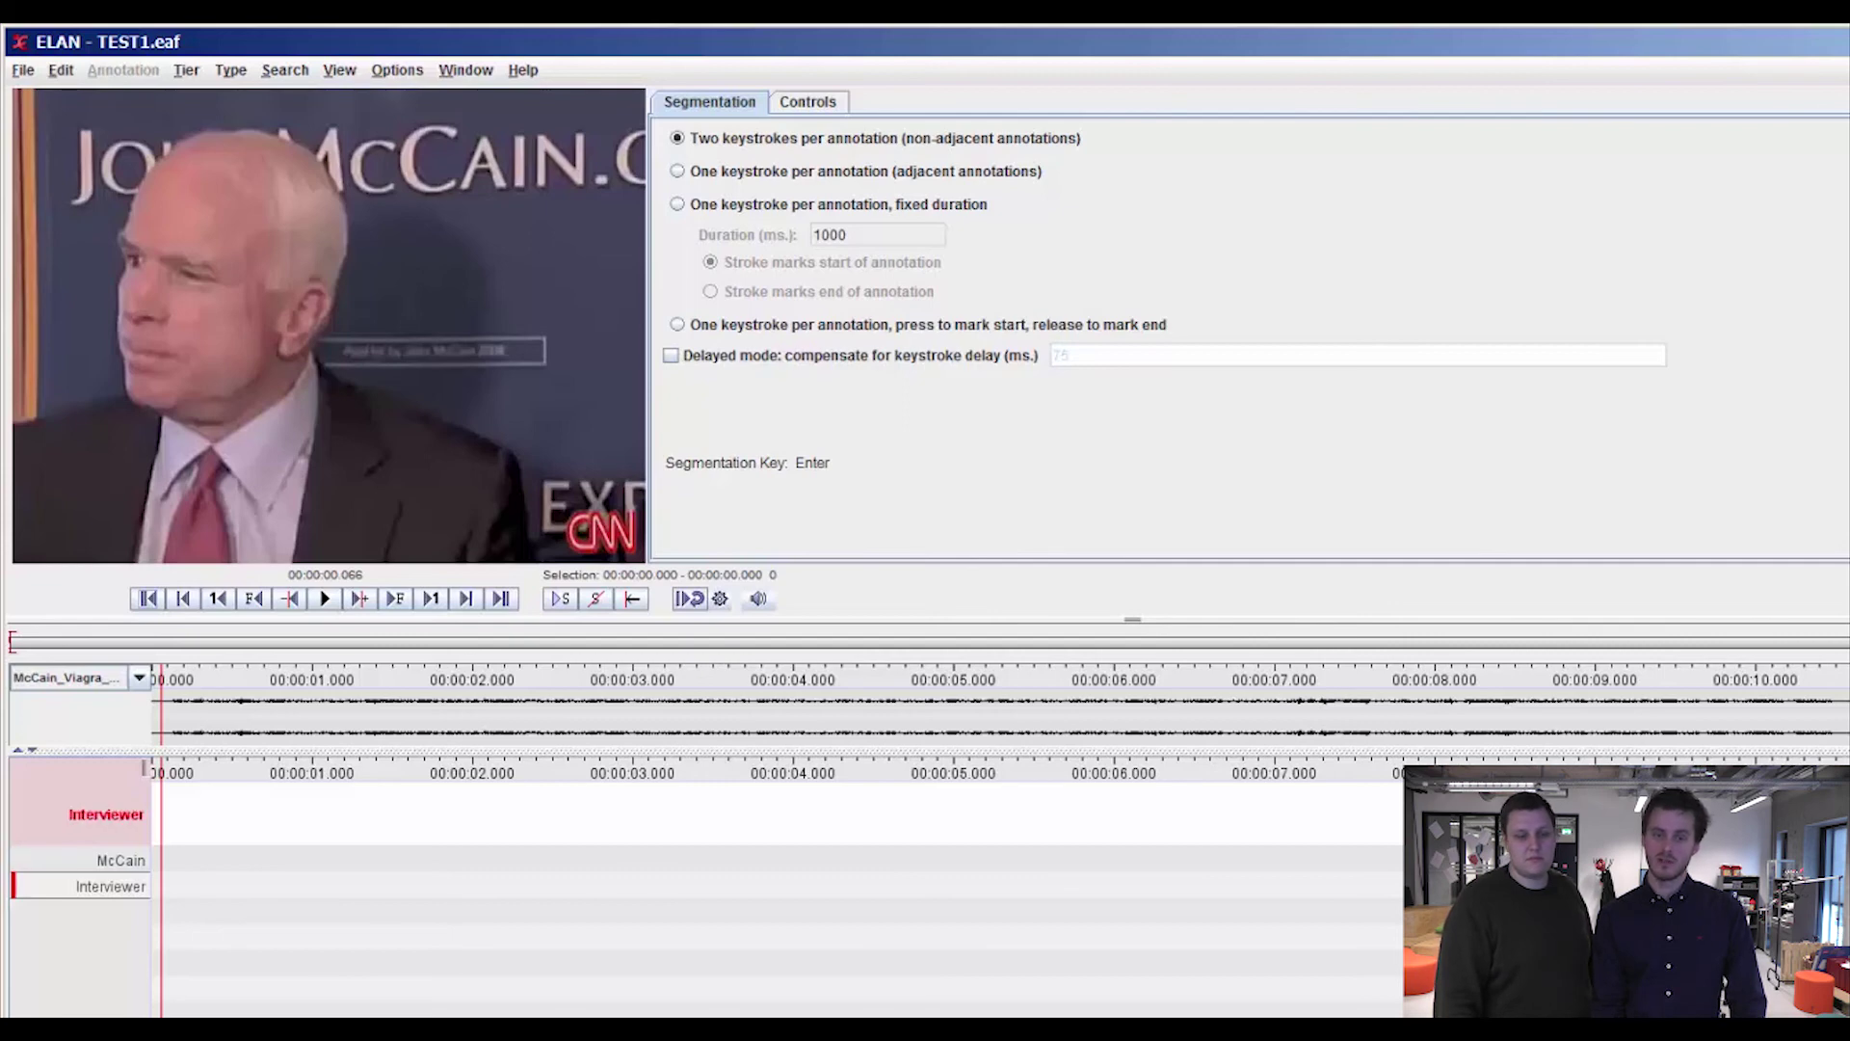
pyautogui.press('Up')
pyautogui.press('Down')
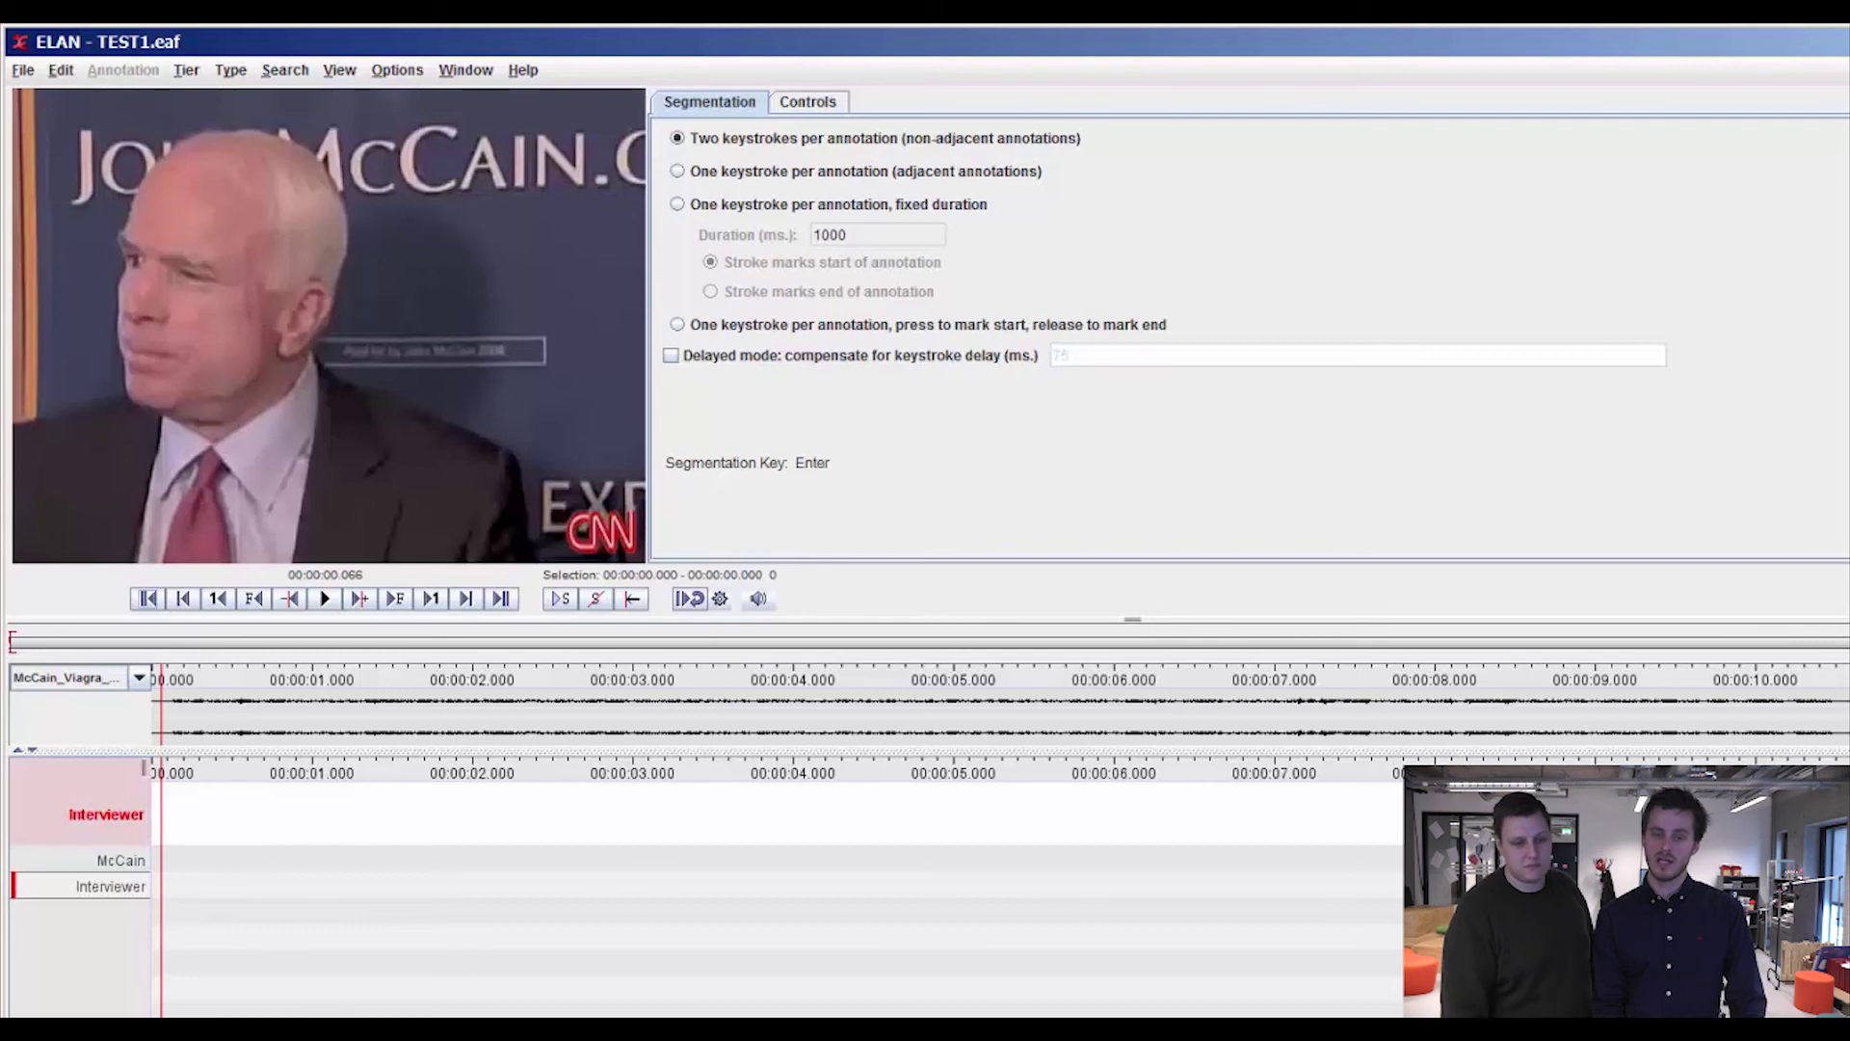
pyautogui.press('Up')
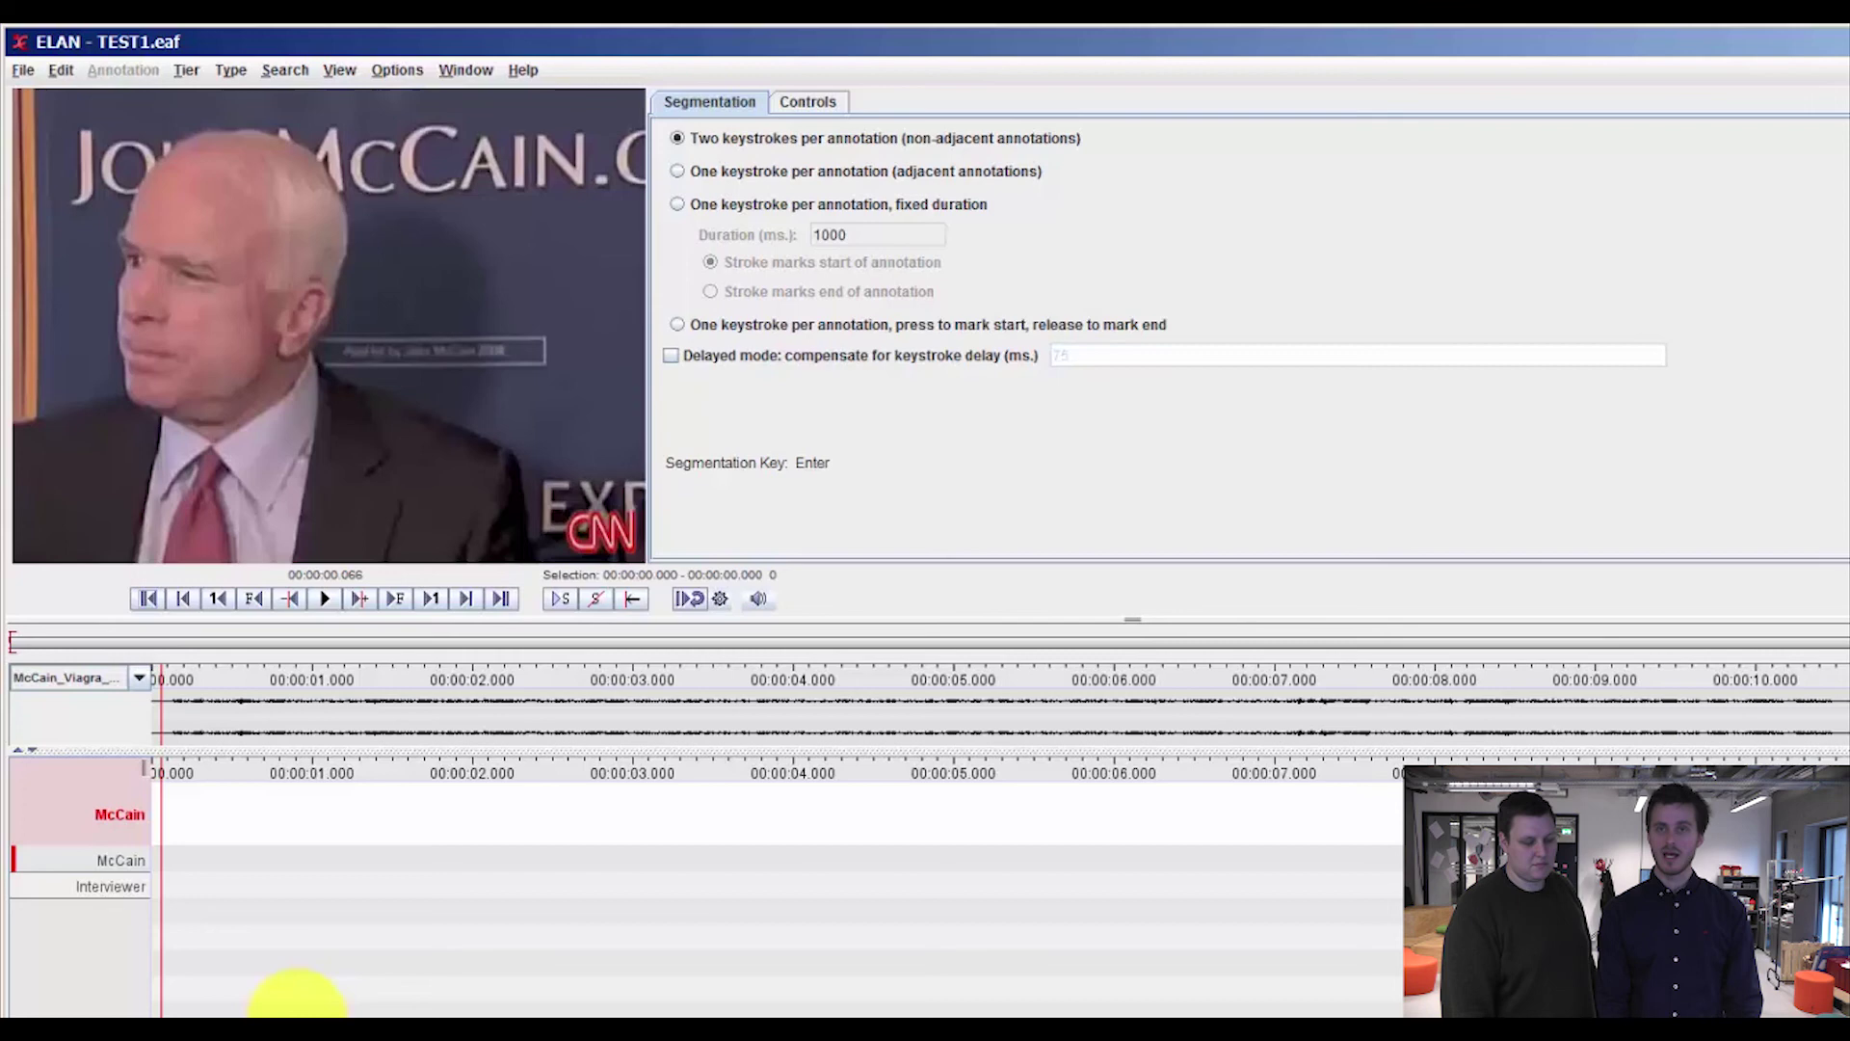
pyautogui.hotkey('ctrl', 'space')
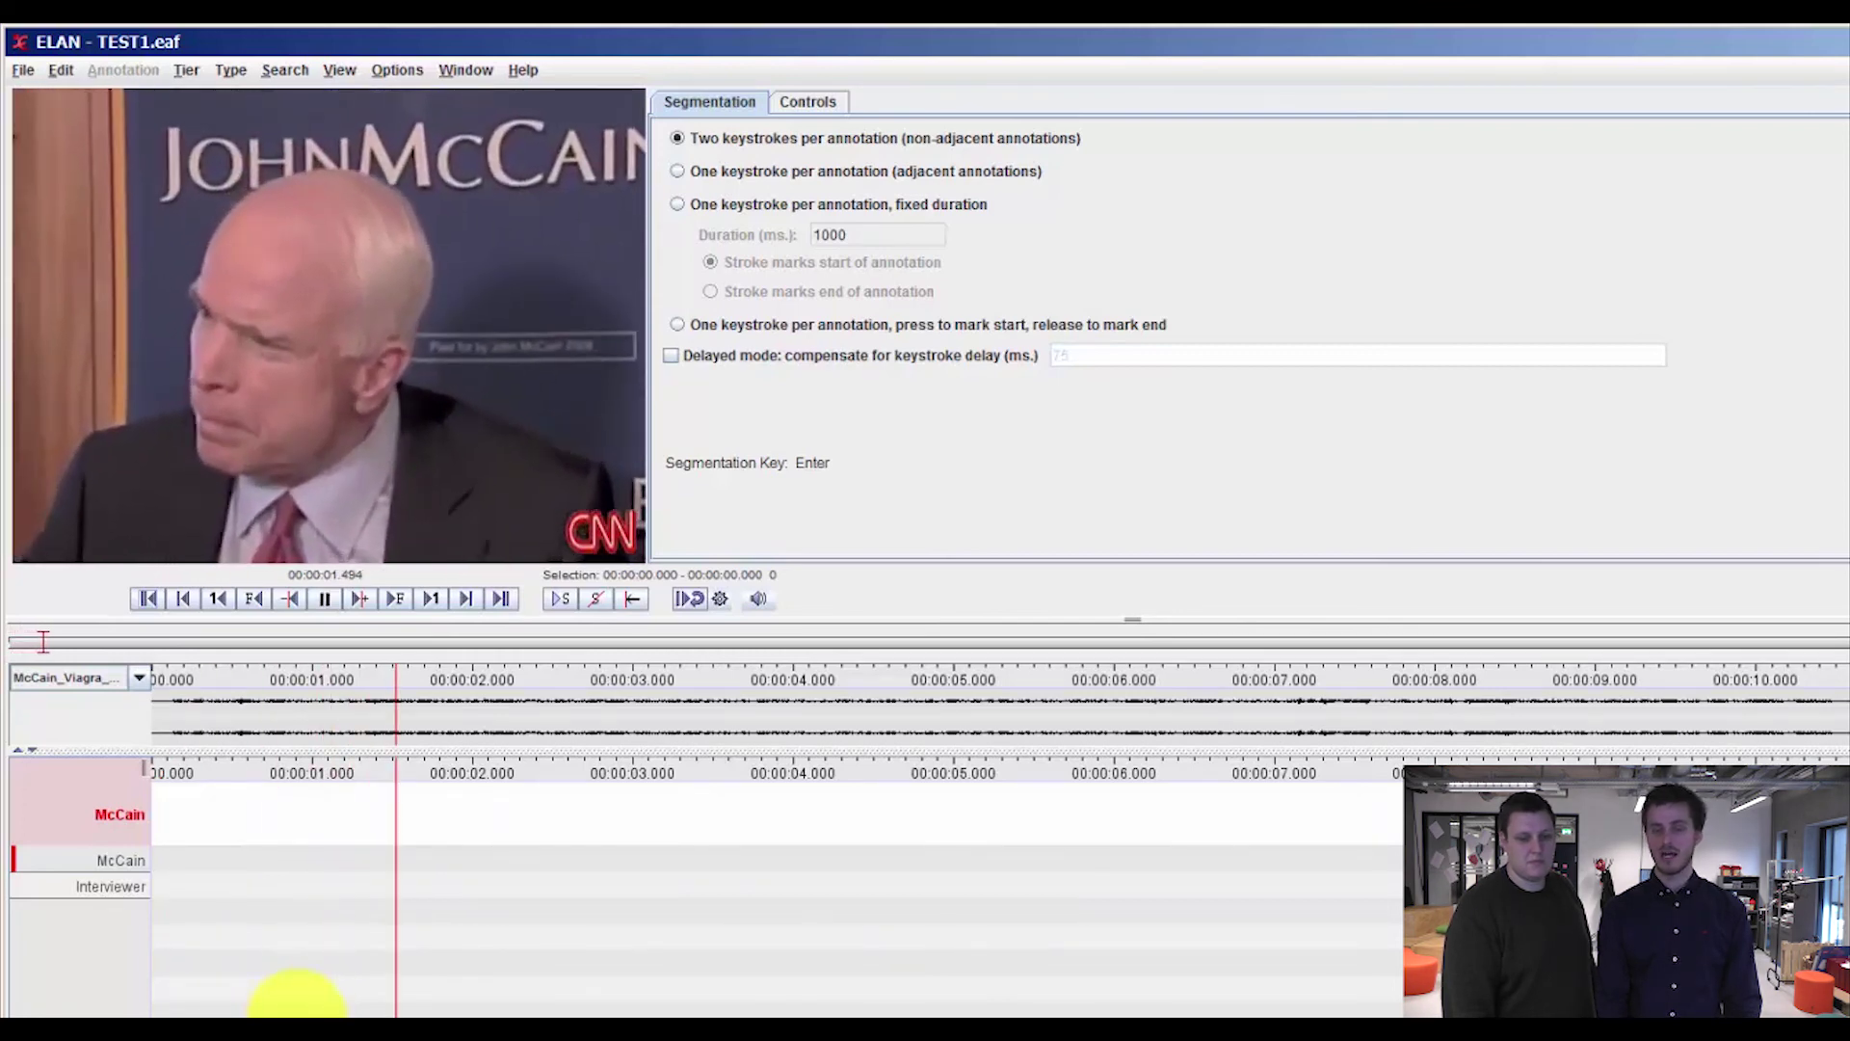
pyautogui.hotkey('ctrl', 'space')
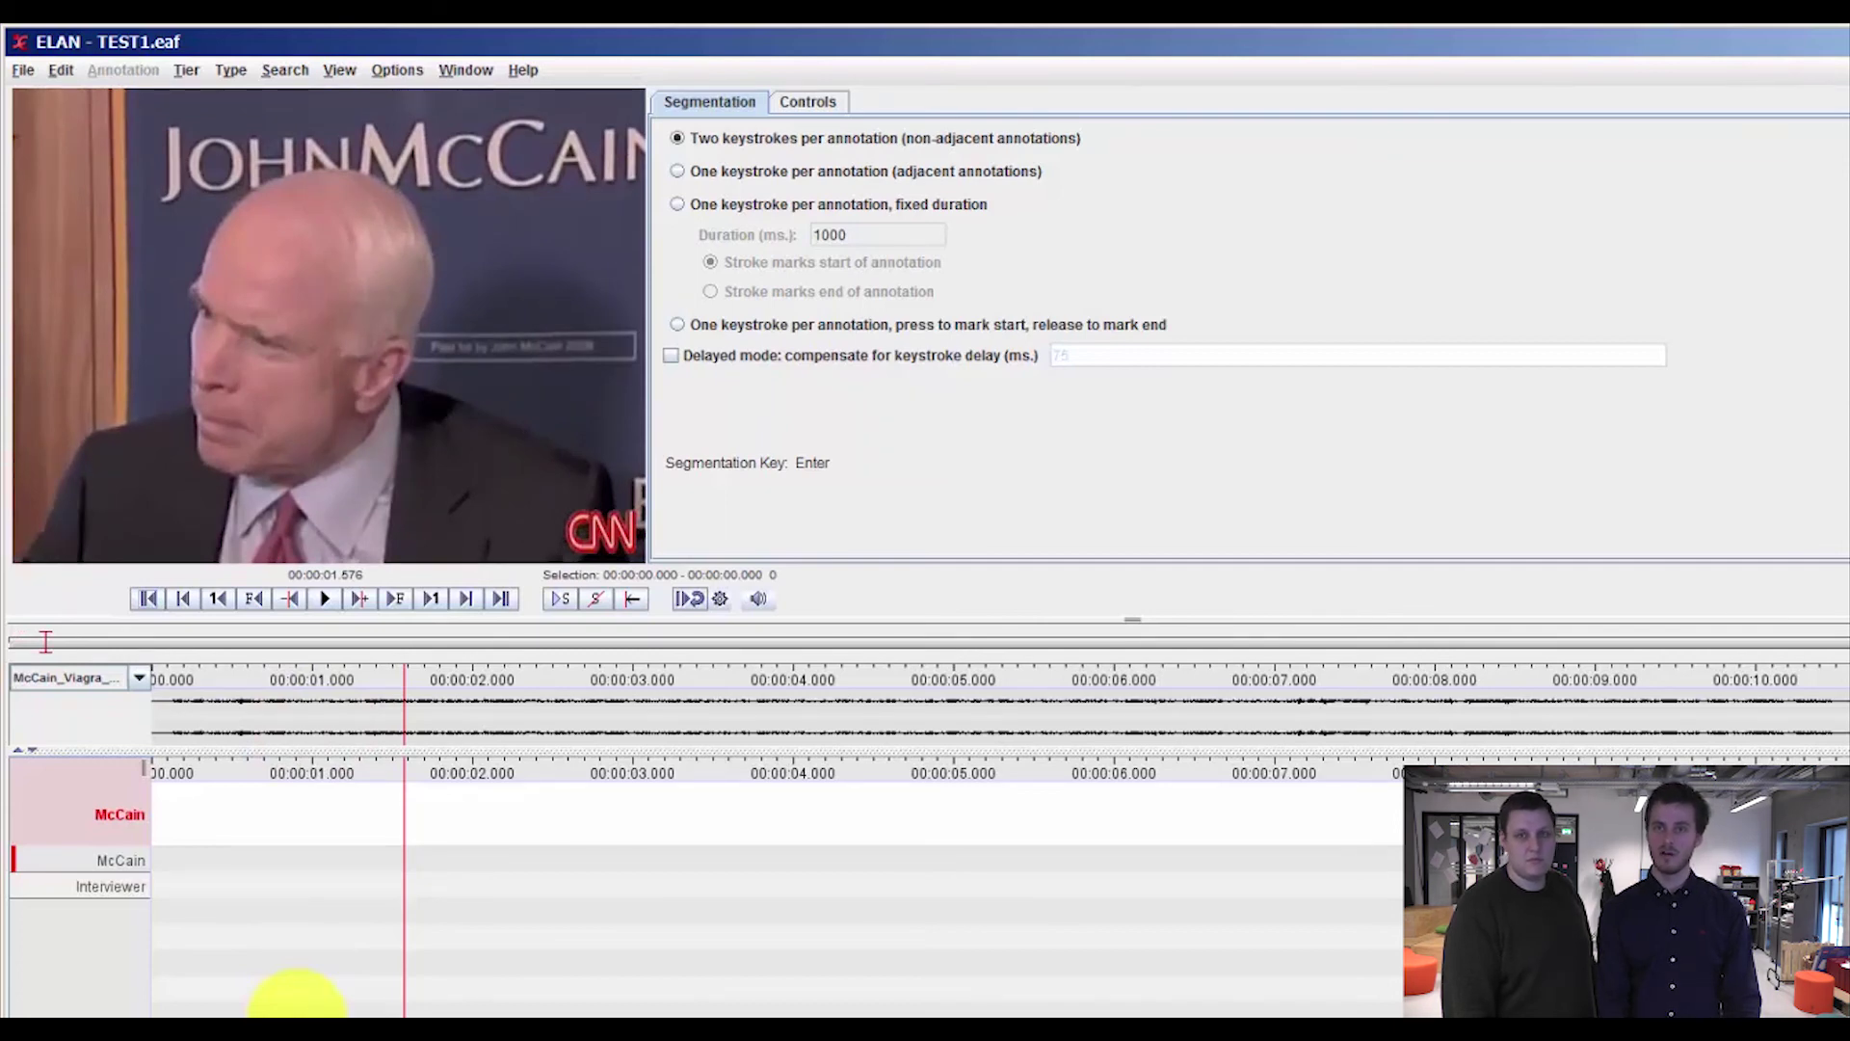
# Mark a McCain segment from 1.576 to about 4.0 s, then make Interviewer the segmented tier
pyautogui.press('Return')
pyautogui.hotkey('ctrl', 'space')
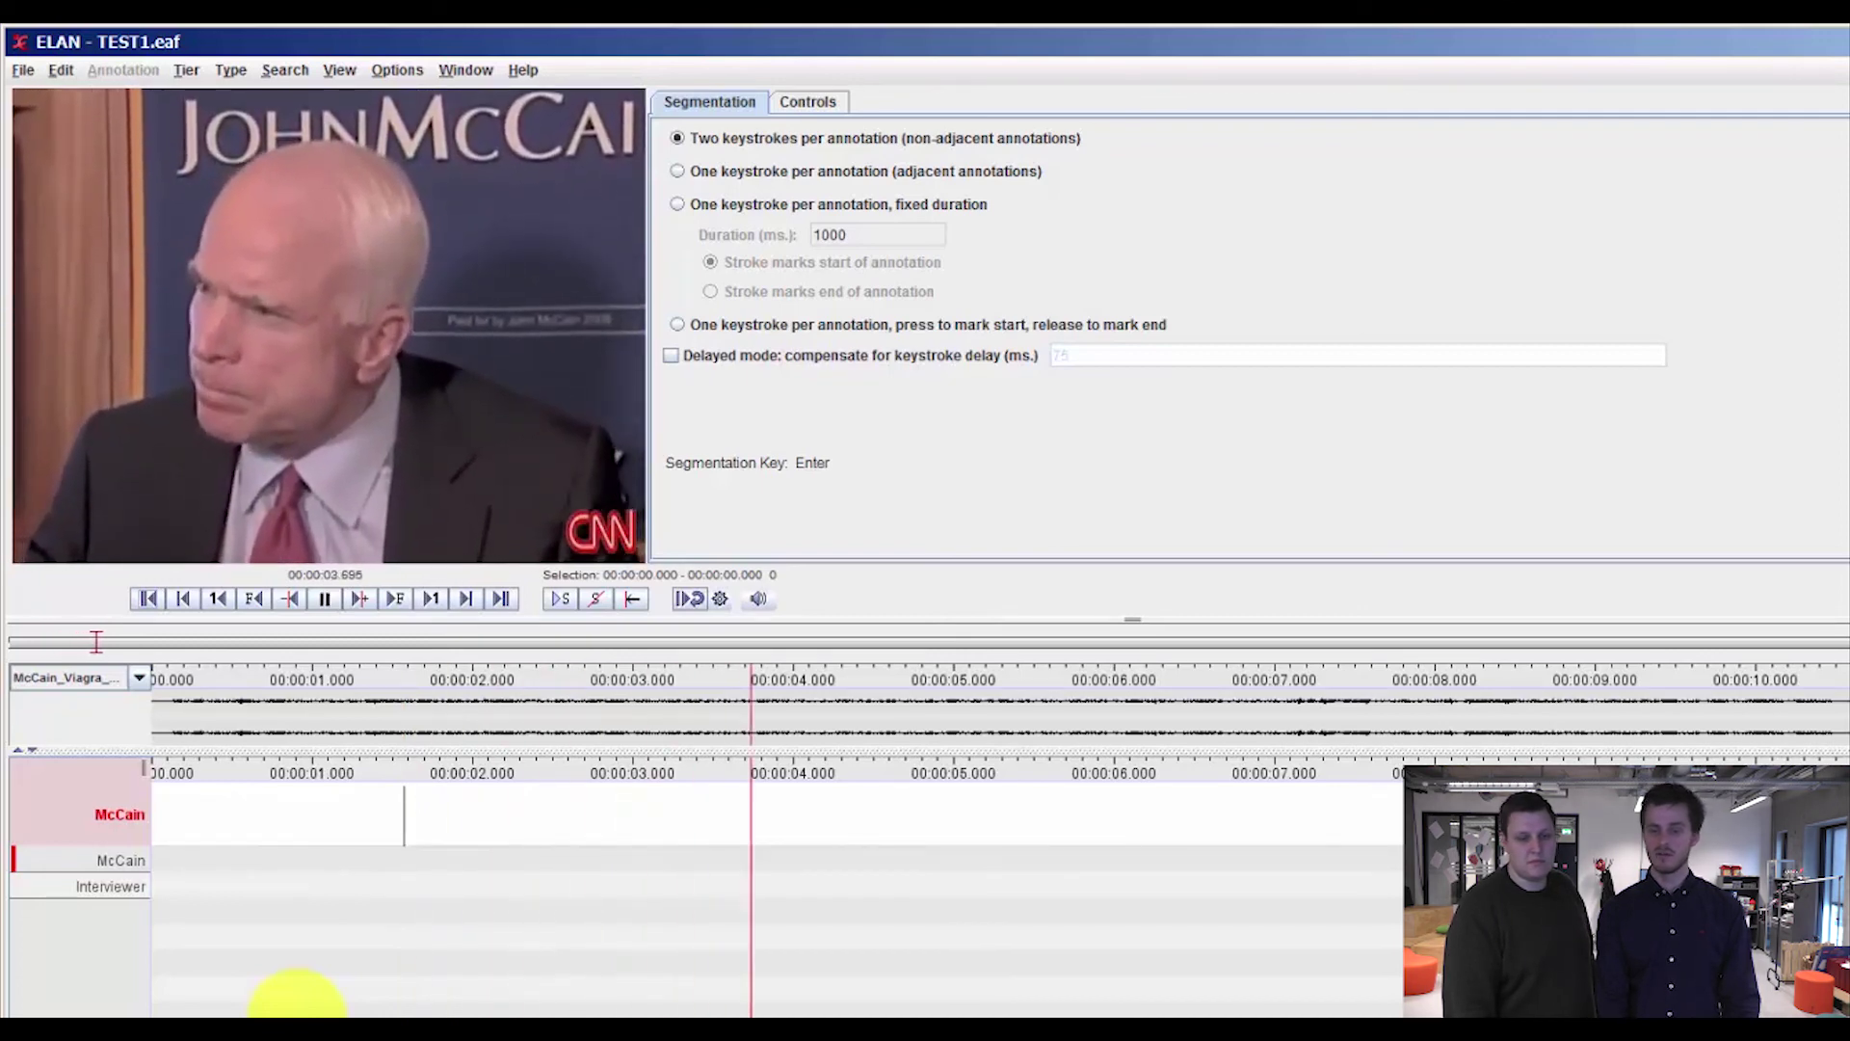
pyautogui.press('Return')
pyautogui.hotkey('ctrl', 'space')
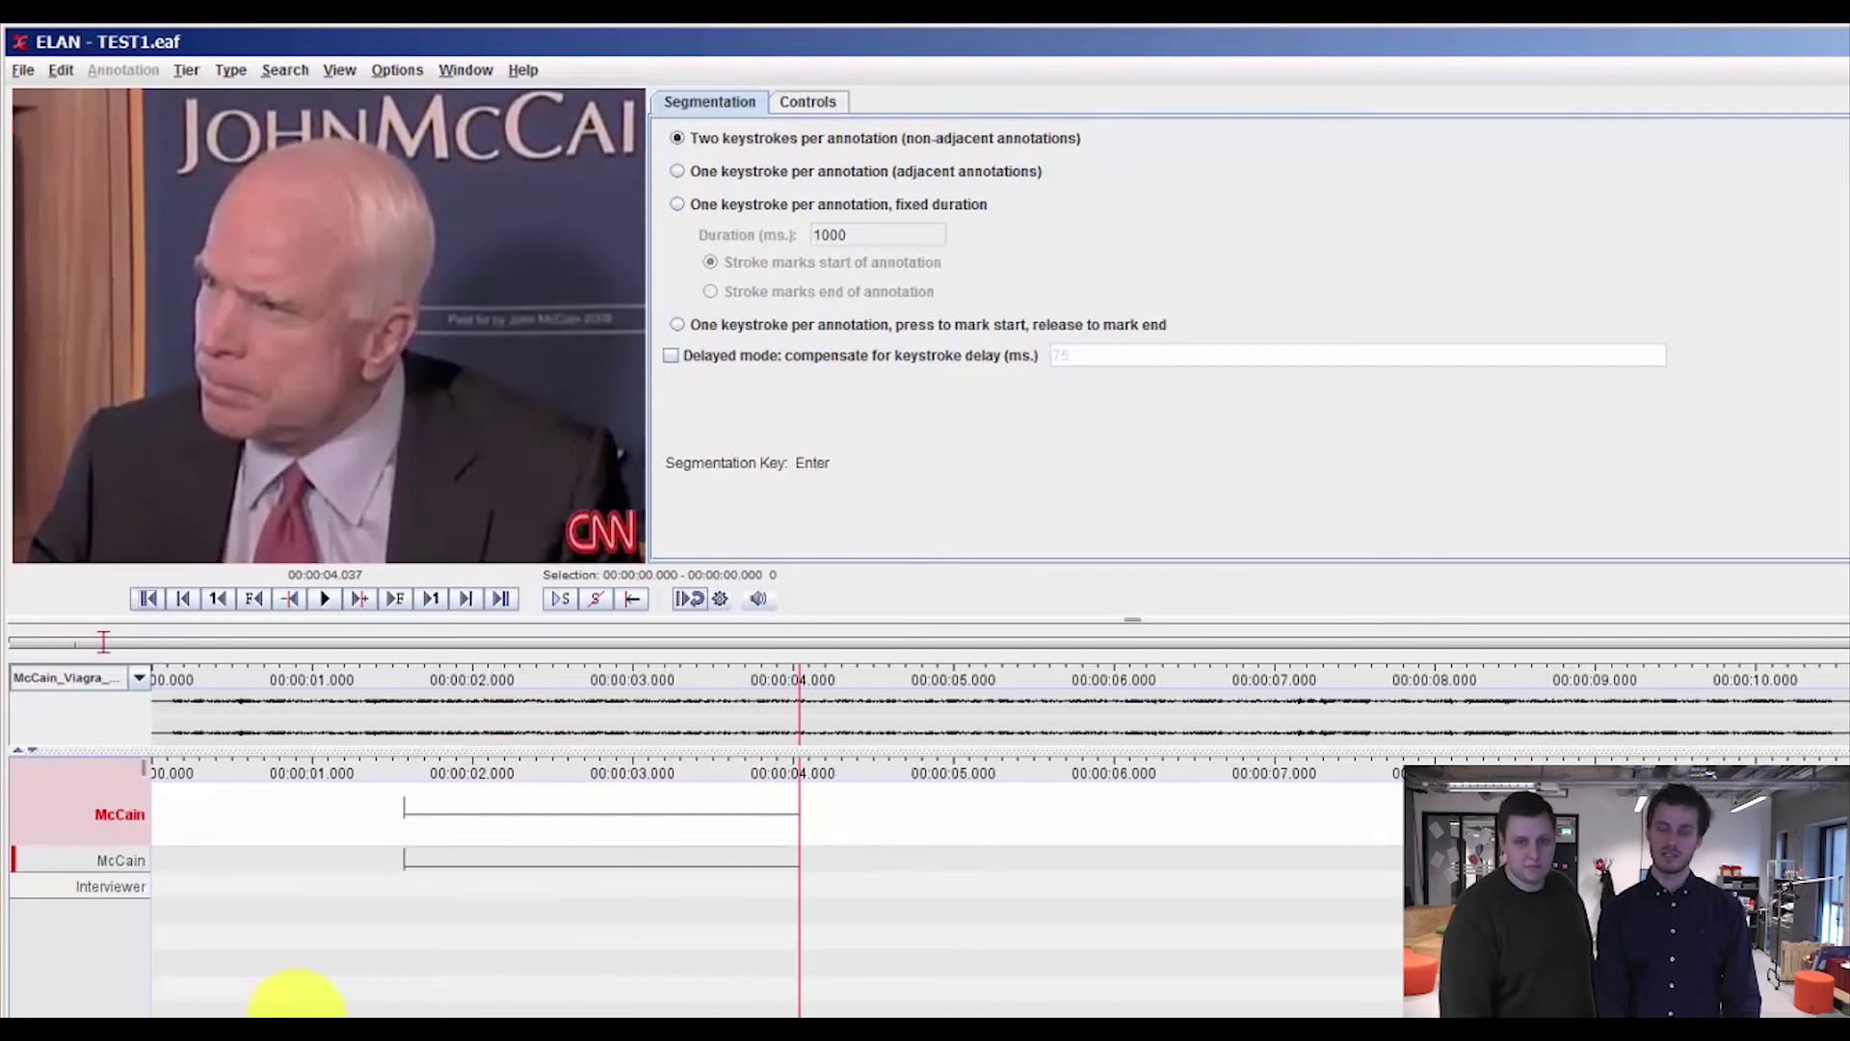
pyautogui.hotkey('ctrl', 'Down')
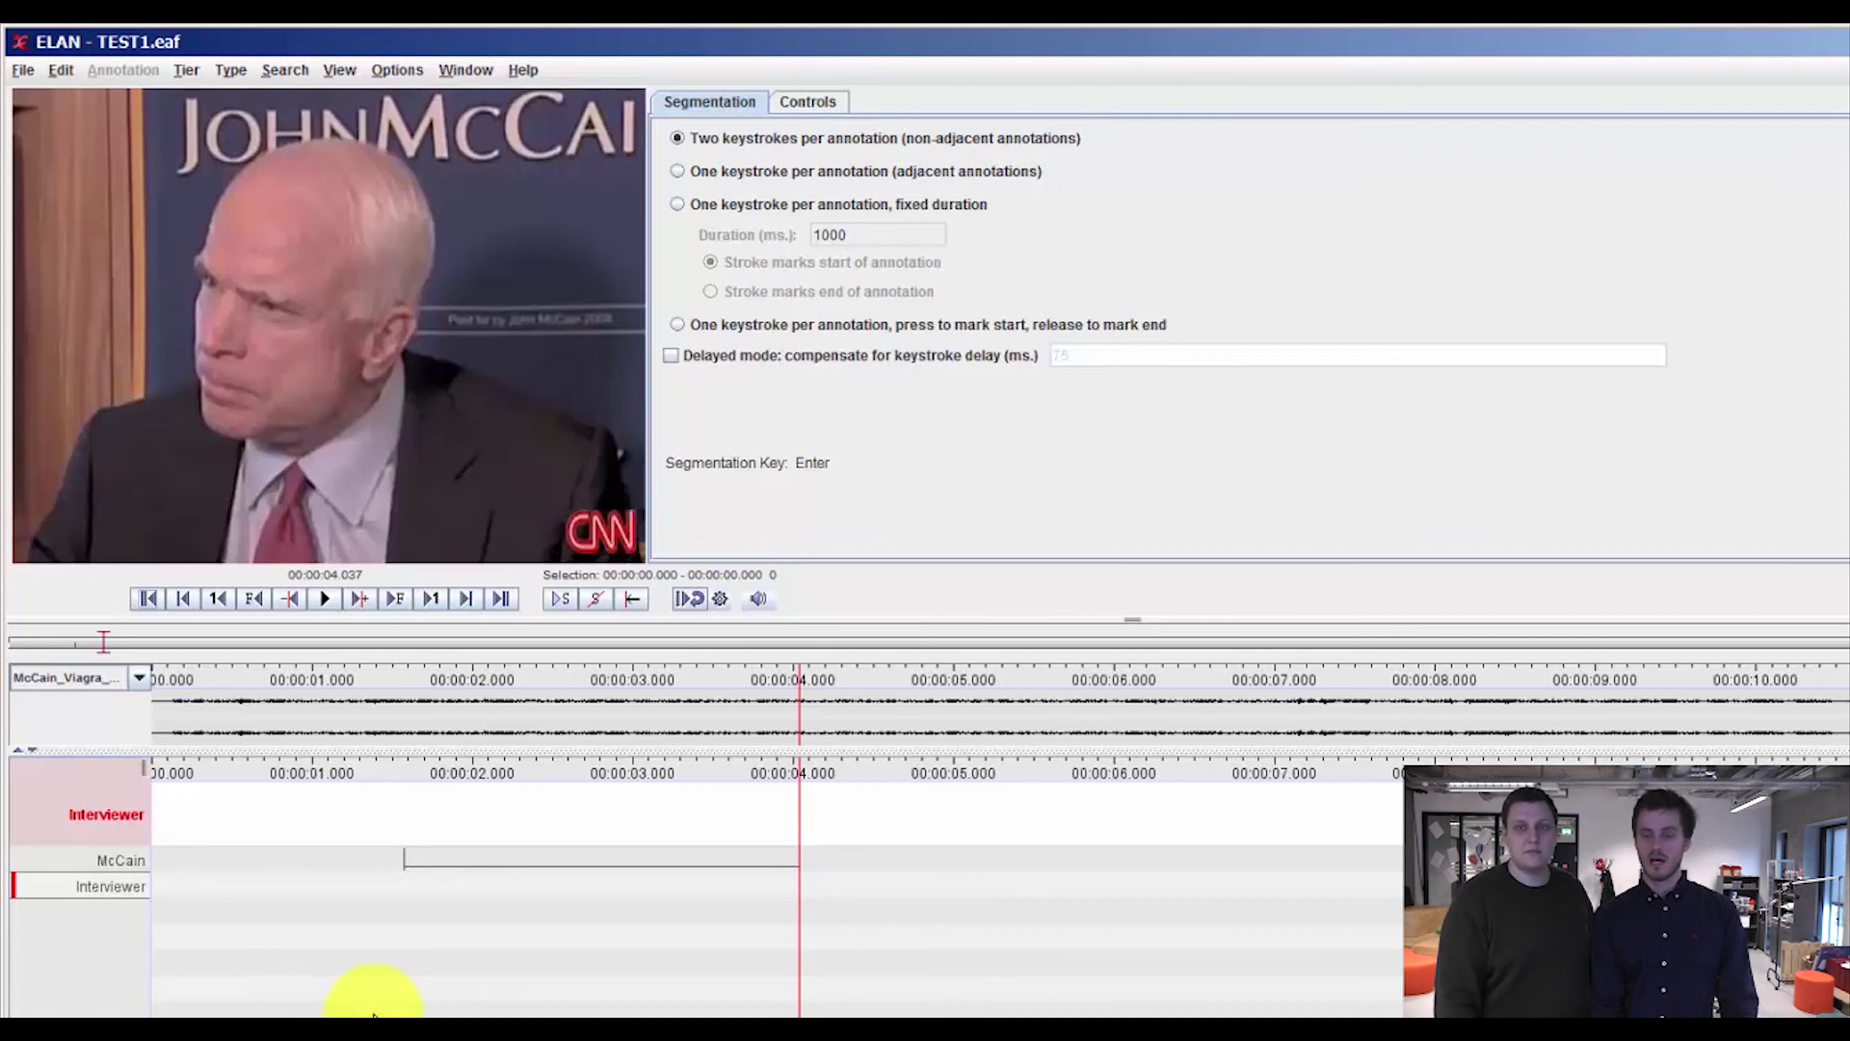
# Mark two Interviewer segments during playback, roughly 5.9–8.4 s and 9.0–10.3 s
pyautogui.hotkey('ctrl', 'space')
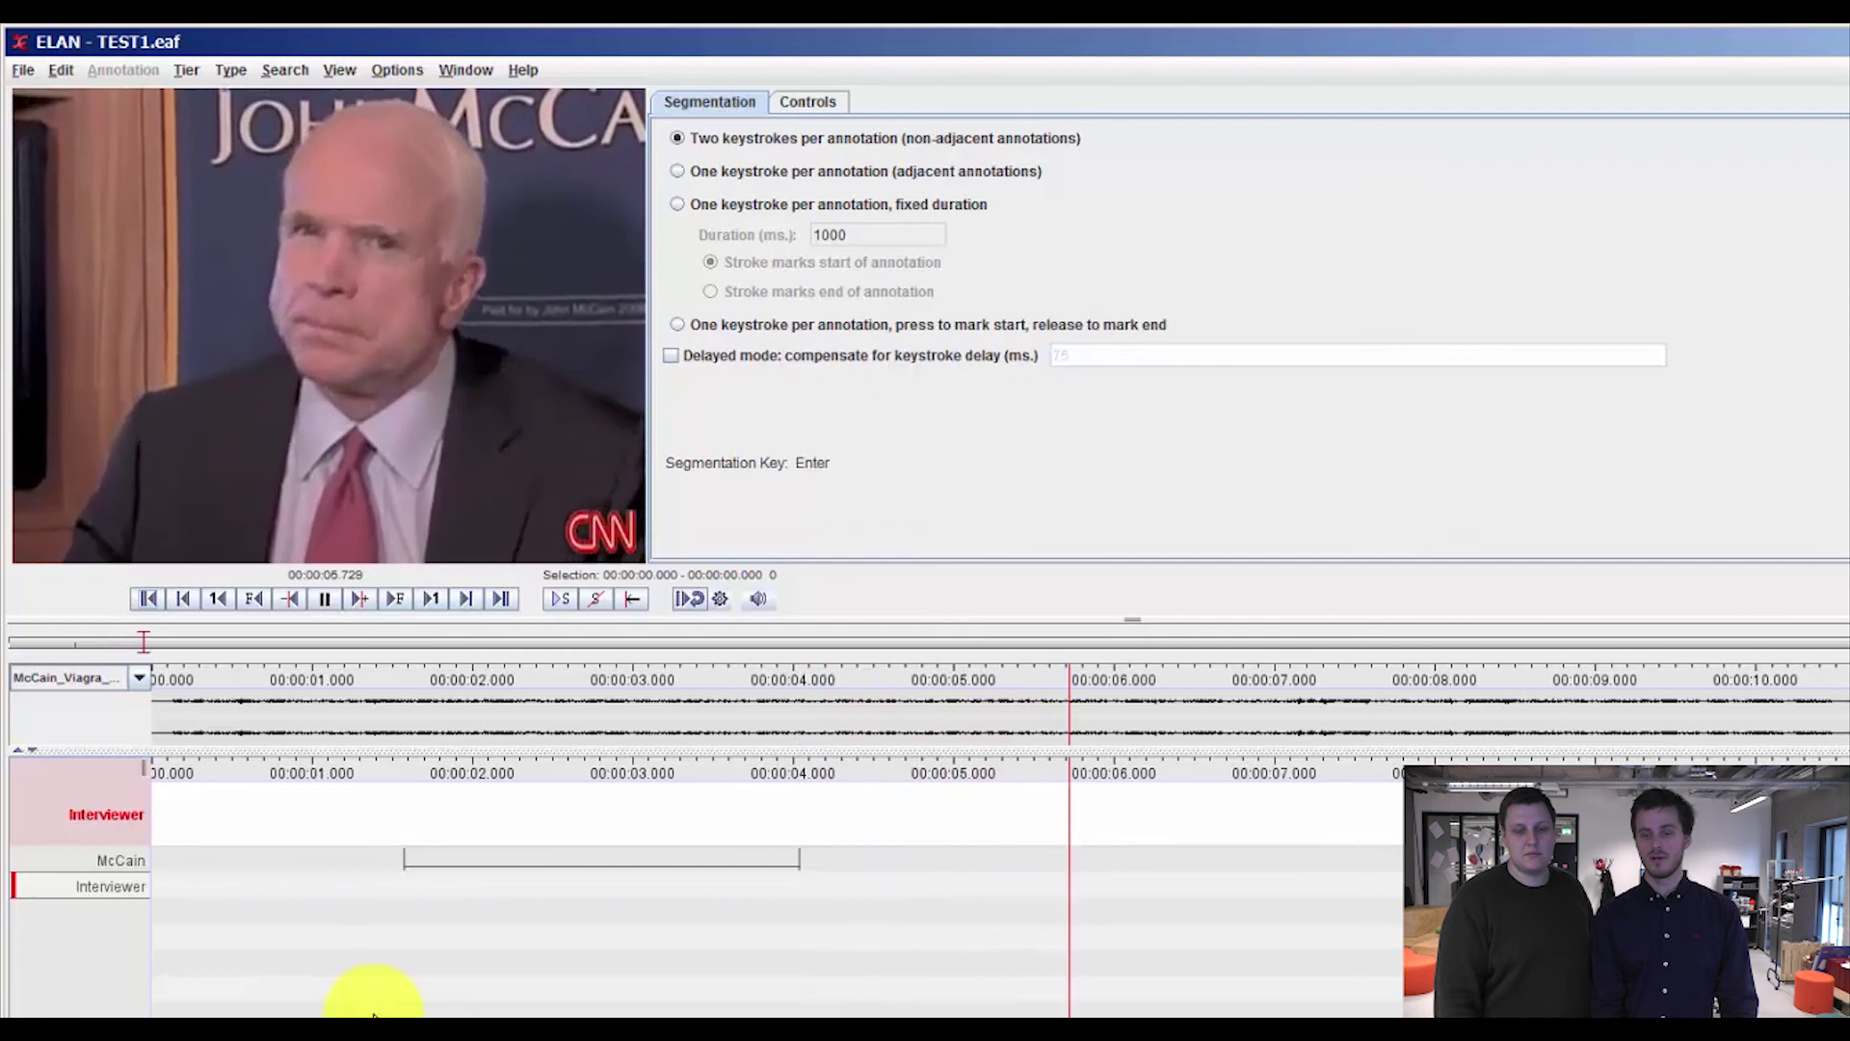
pyautogui.hotkey('ctrl', 'space')
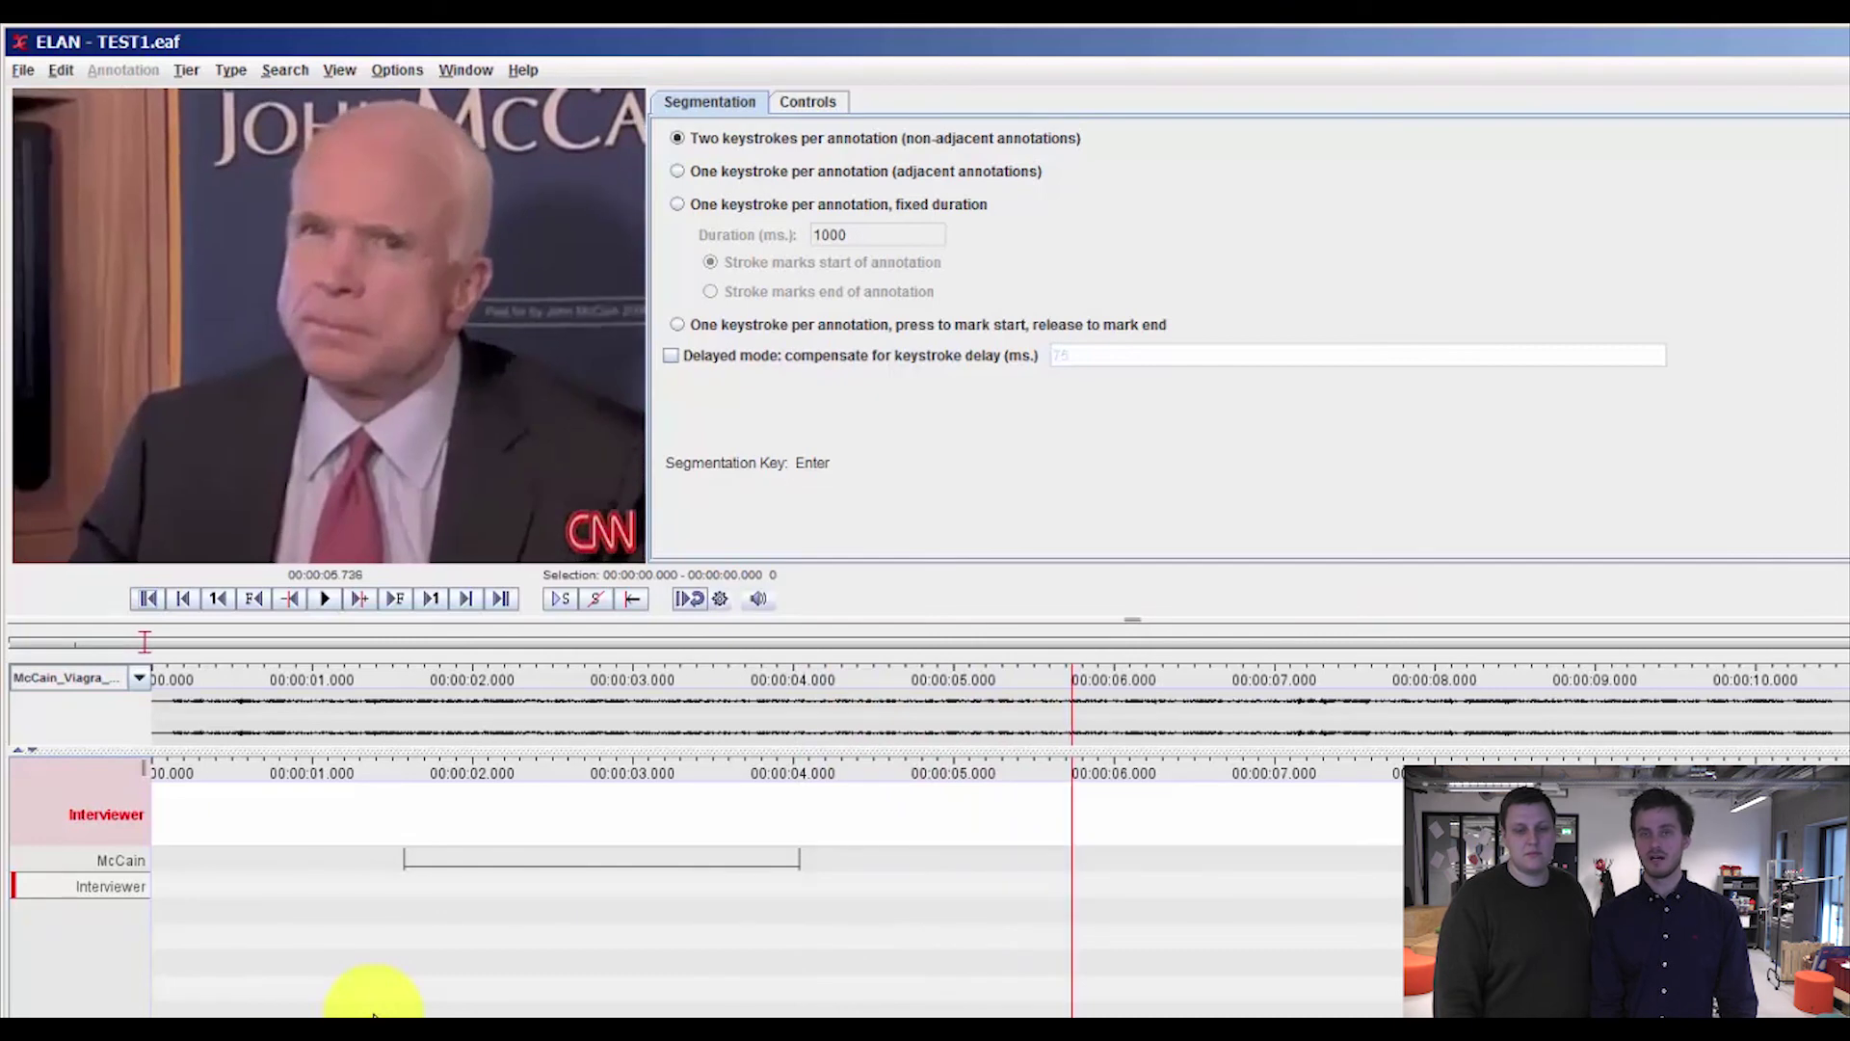
pyautogui.hotkey('ctrl', 'space')
pyautogui.press('Return')
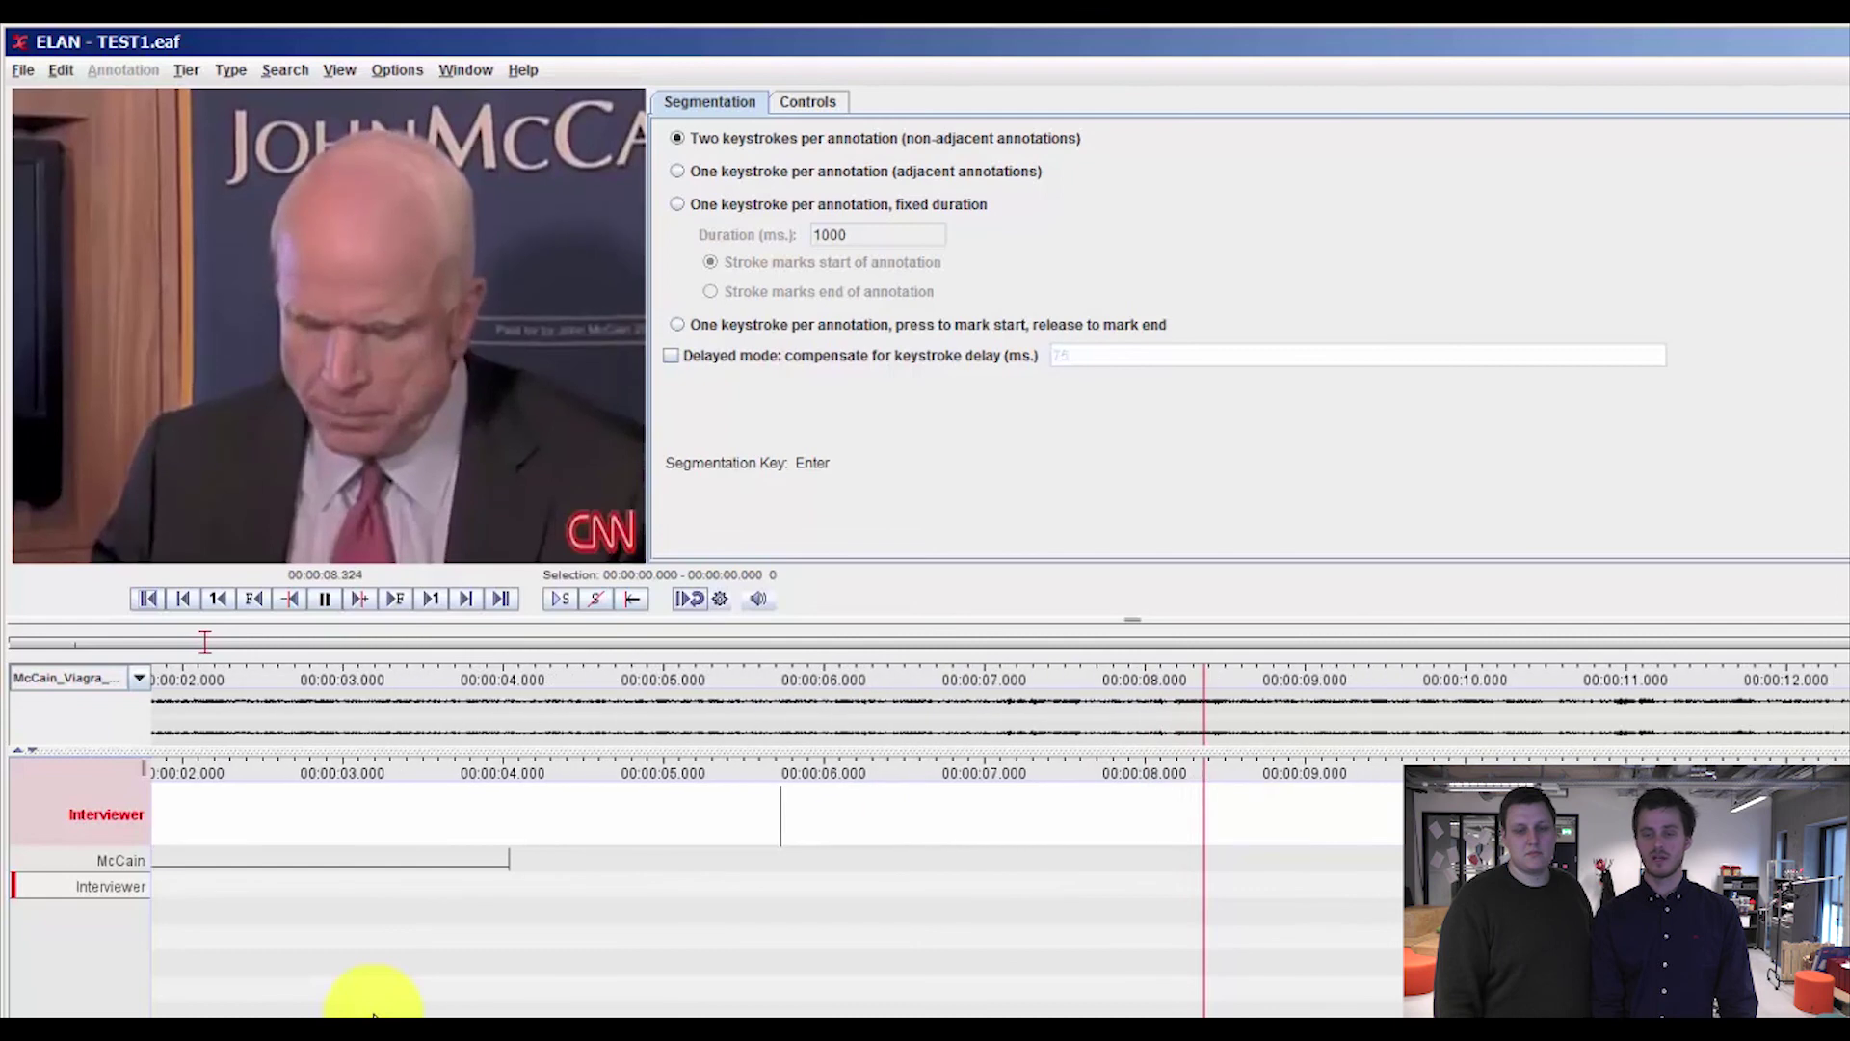
pyautogui.press('Return')
pyautogui.hotkey('ctrl', 'space')
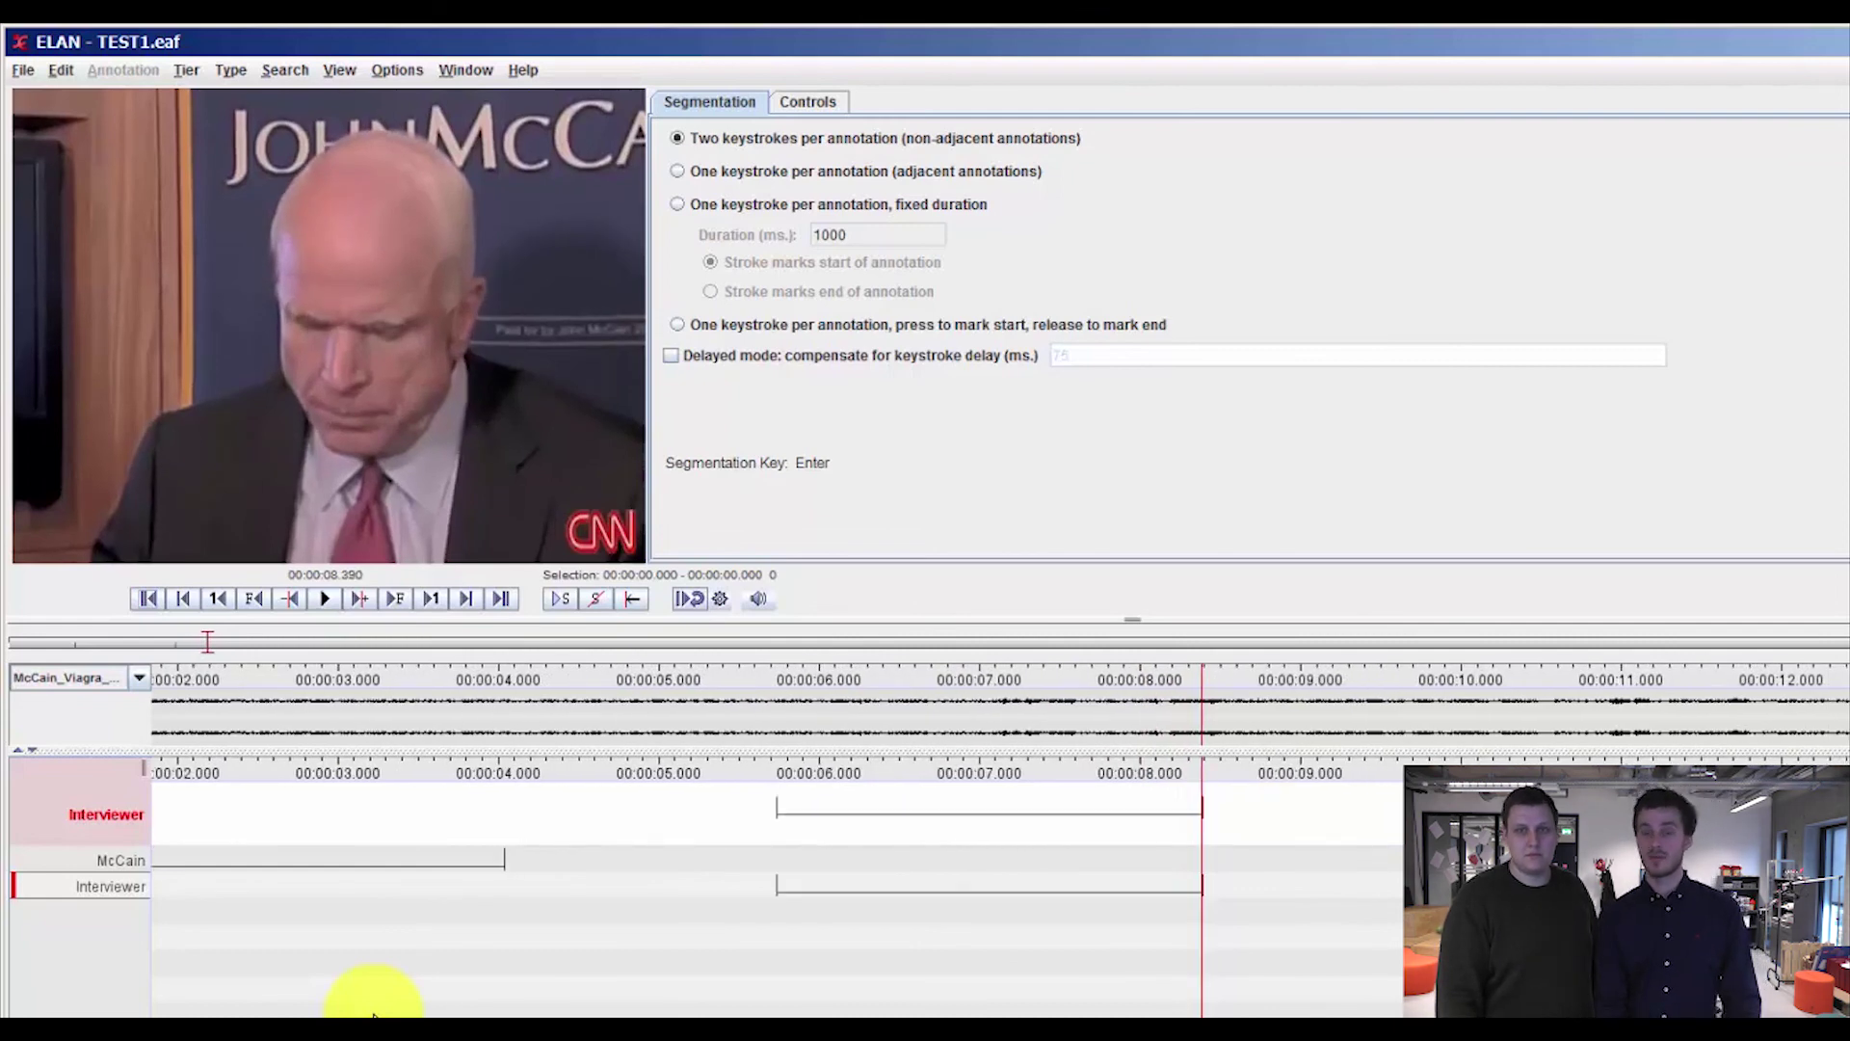
pyautogui.hotkey('ctrl', 'space')
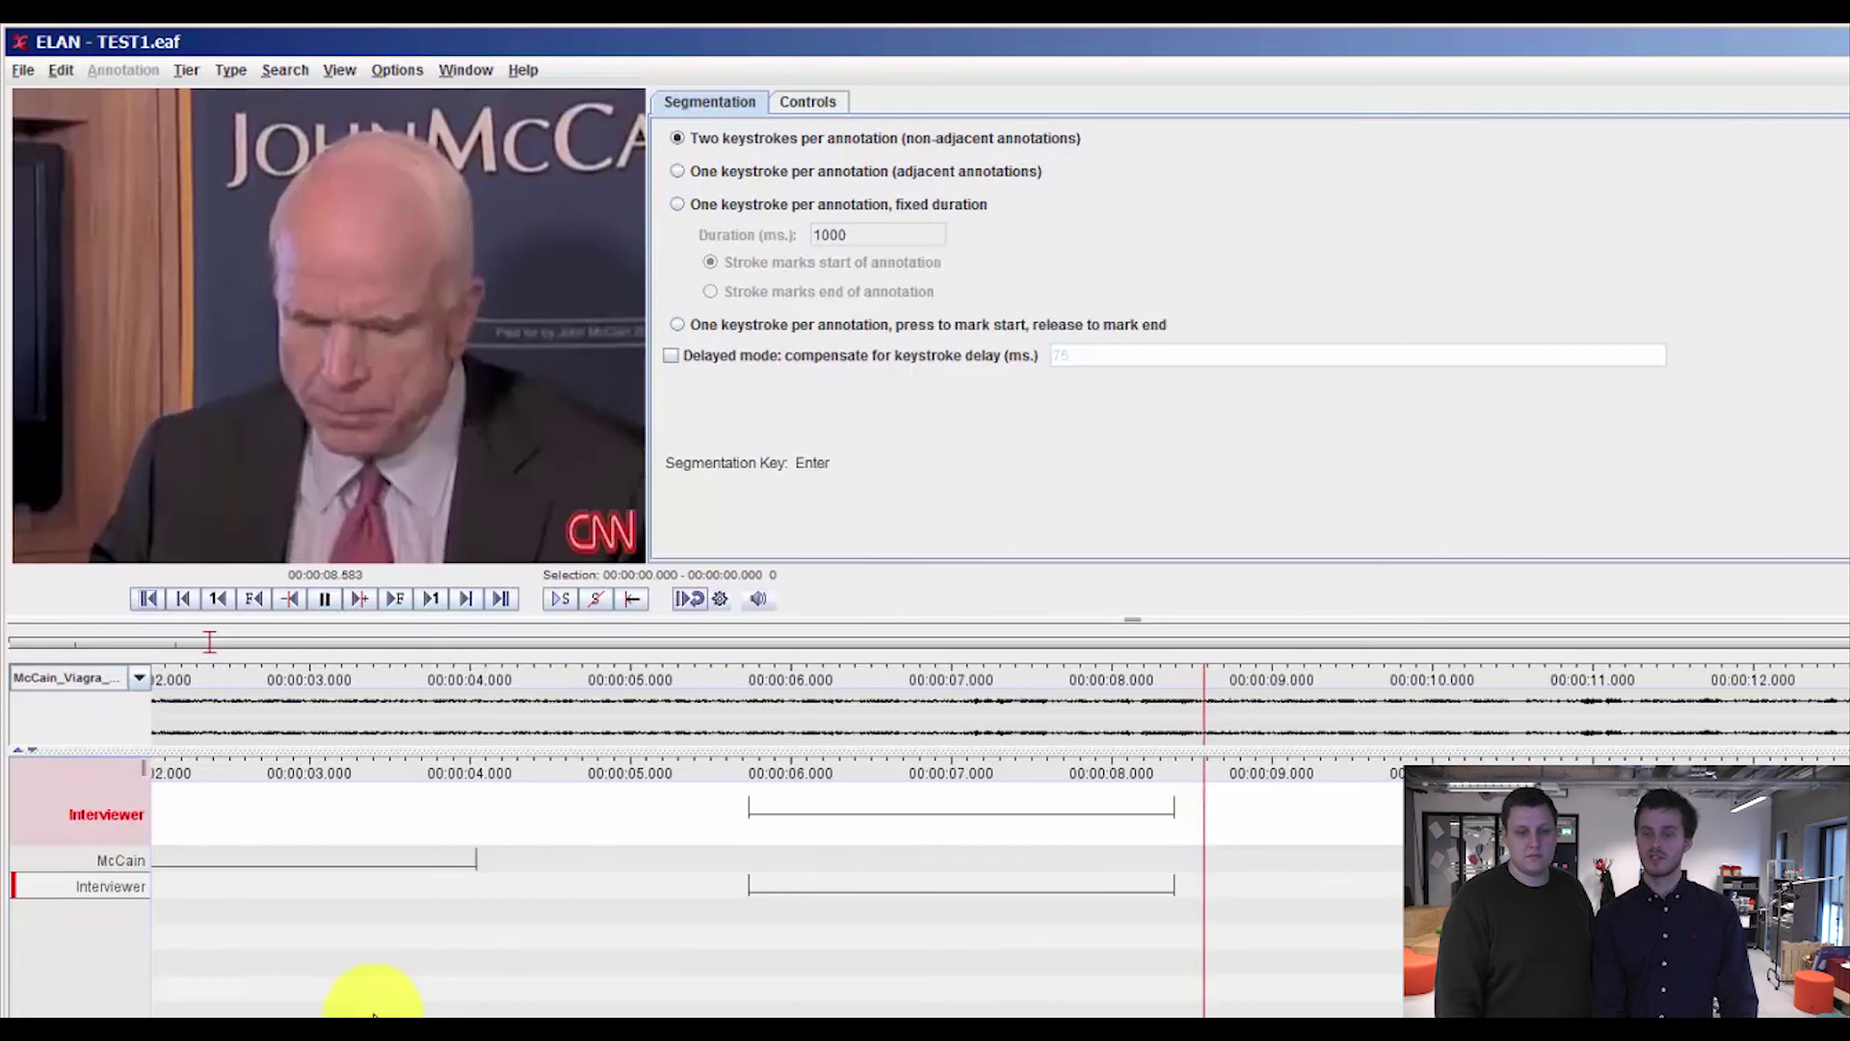
pyautogui.press('Return')
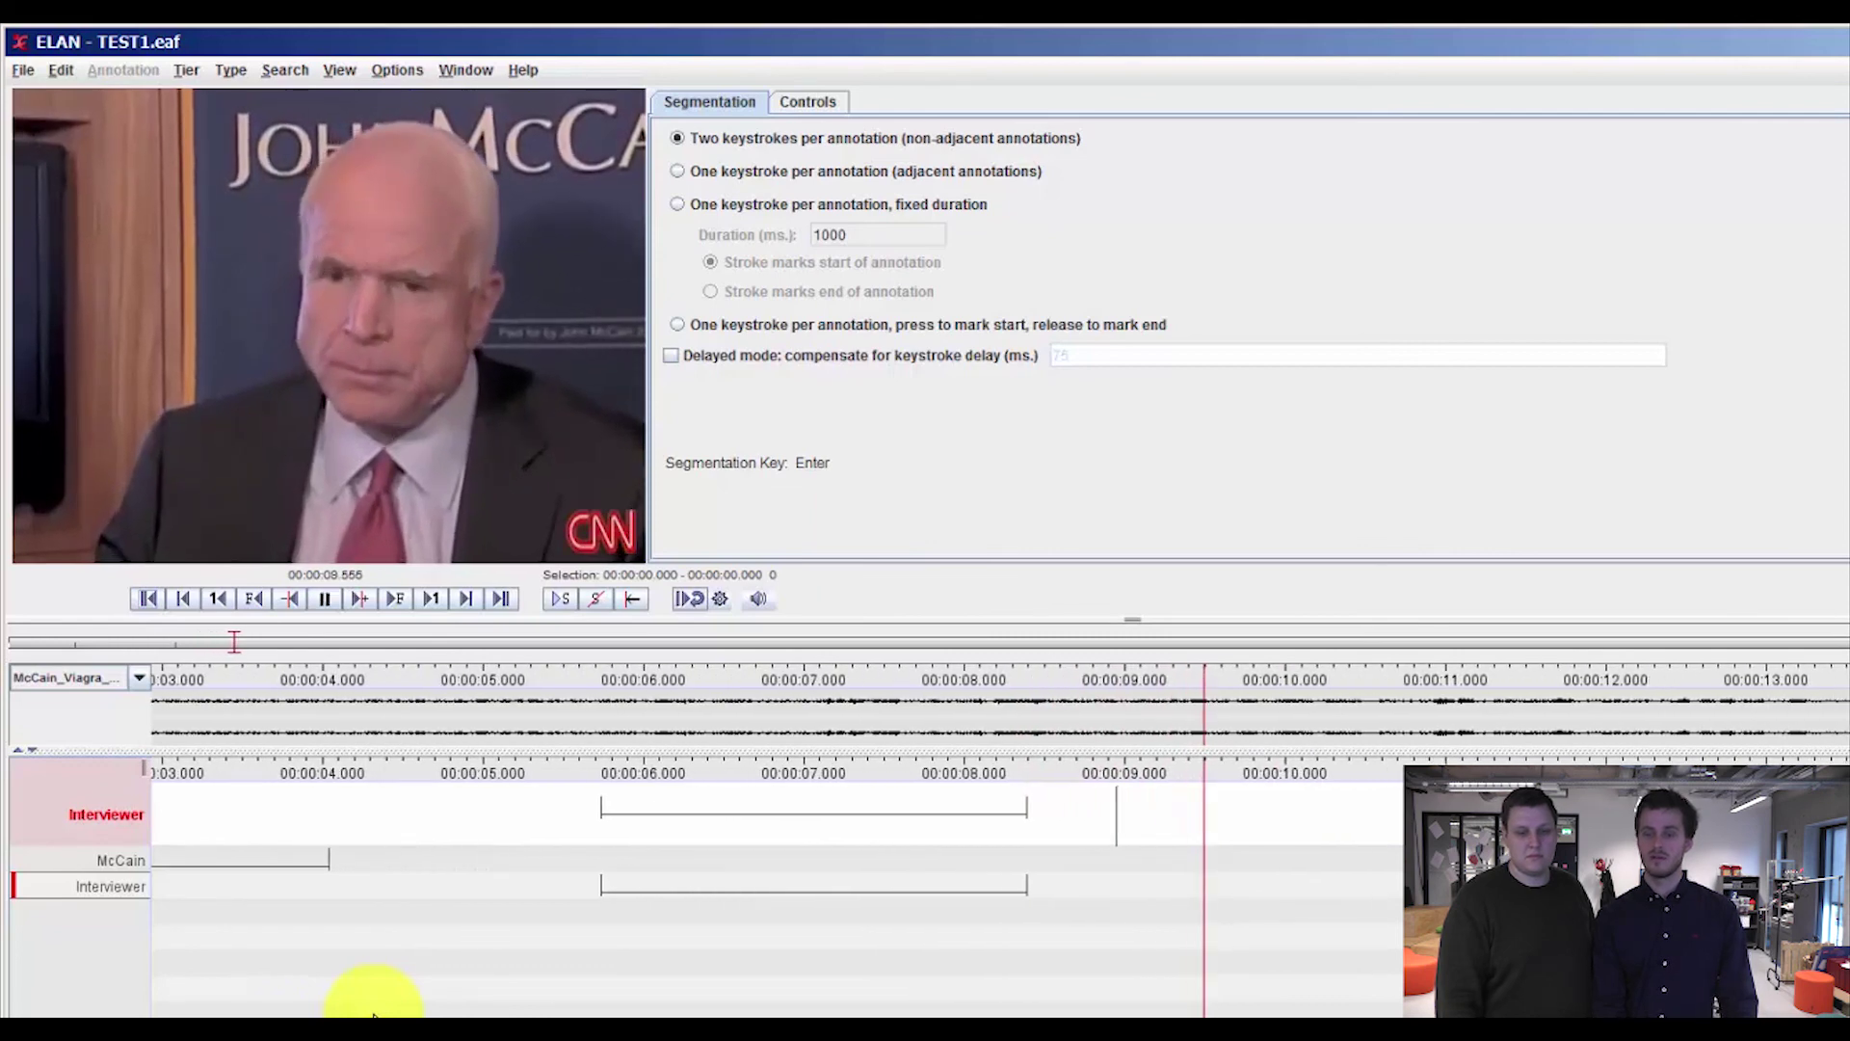
pyautogui.hotkey('ctrl', 'space')
pyautogui.press('Return')
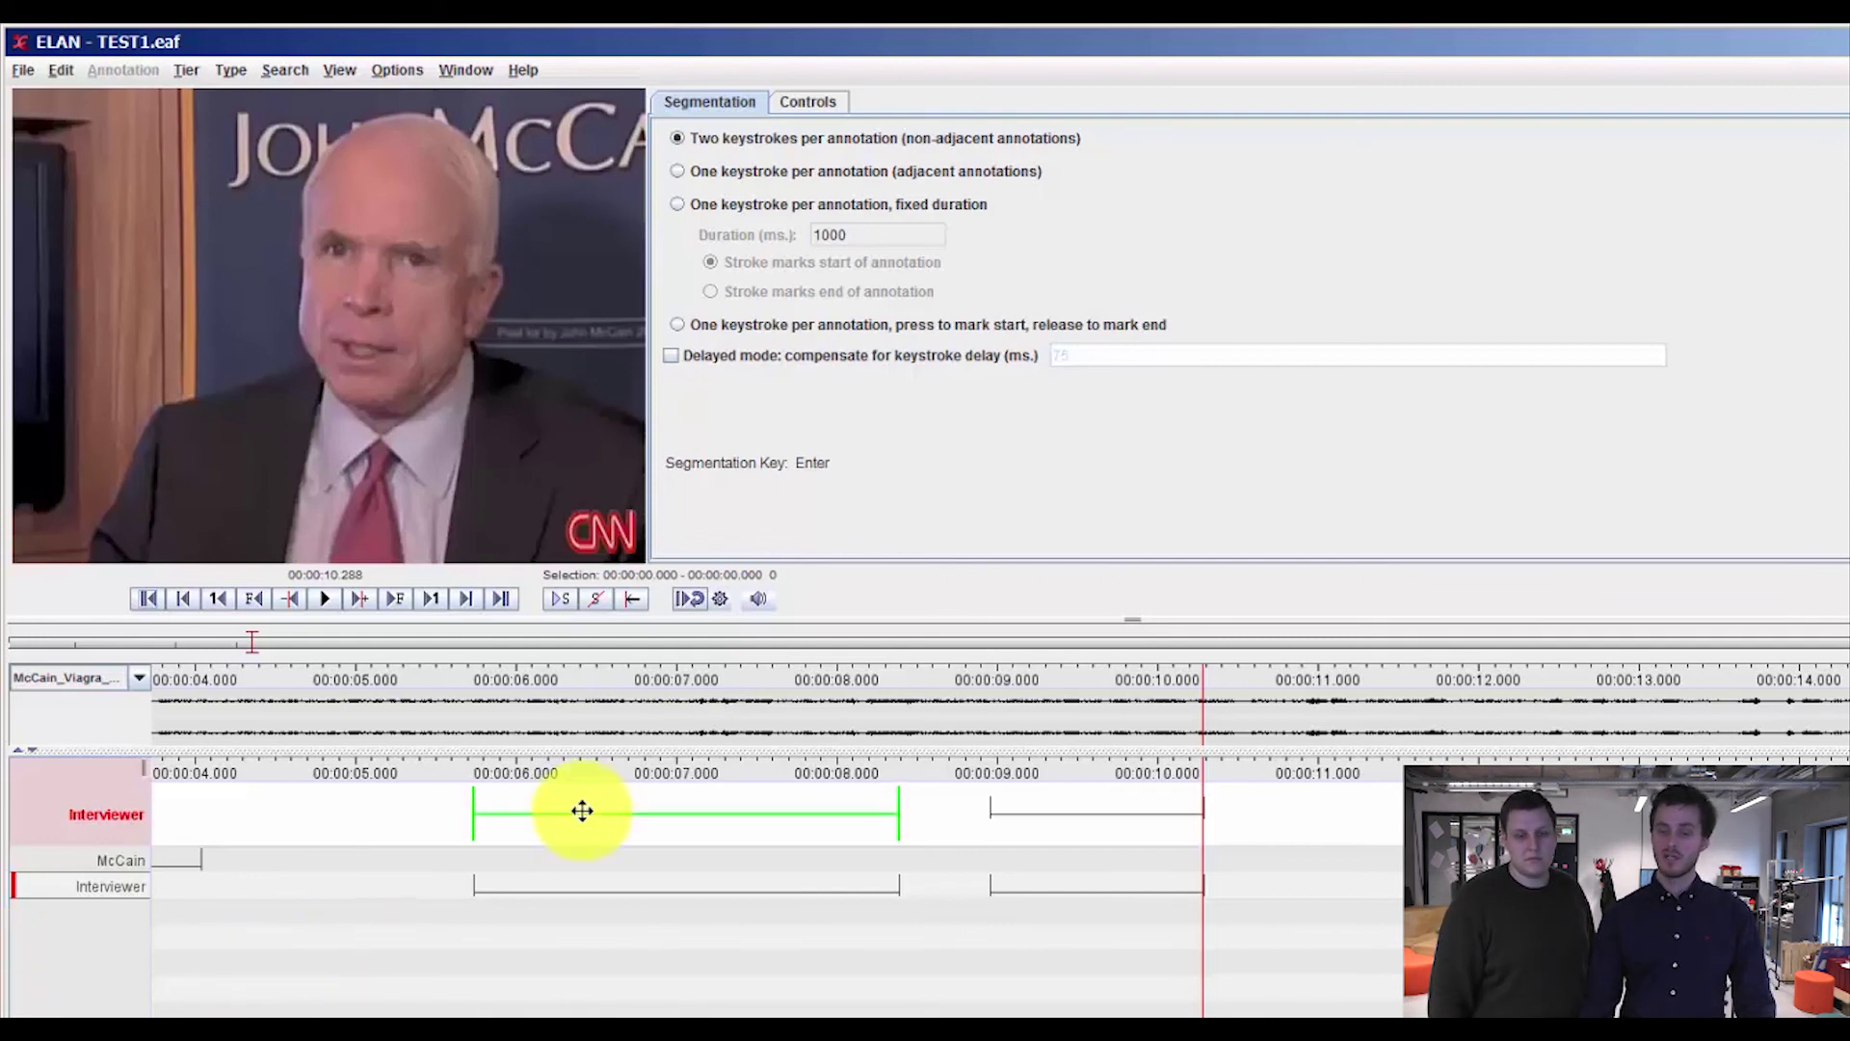
# Start the first Interviewer segment at 5.404 s, nudge the second later, and end the first at 7.676 s
pyautogui.moveTo(582, 812); pyautogui.dragTo(536, 813)
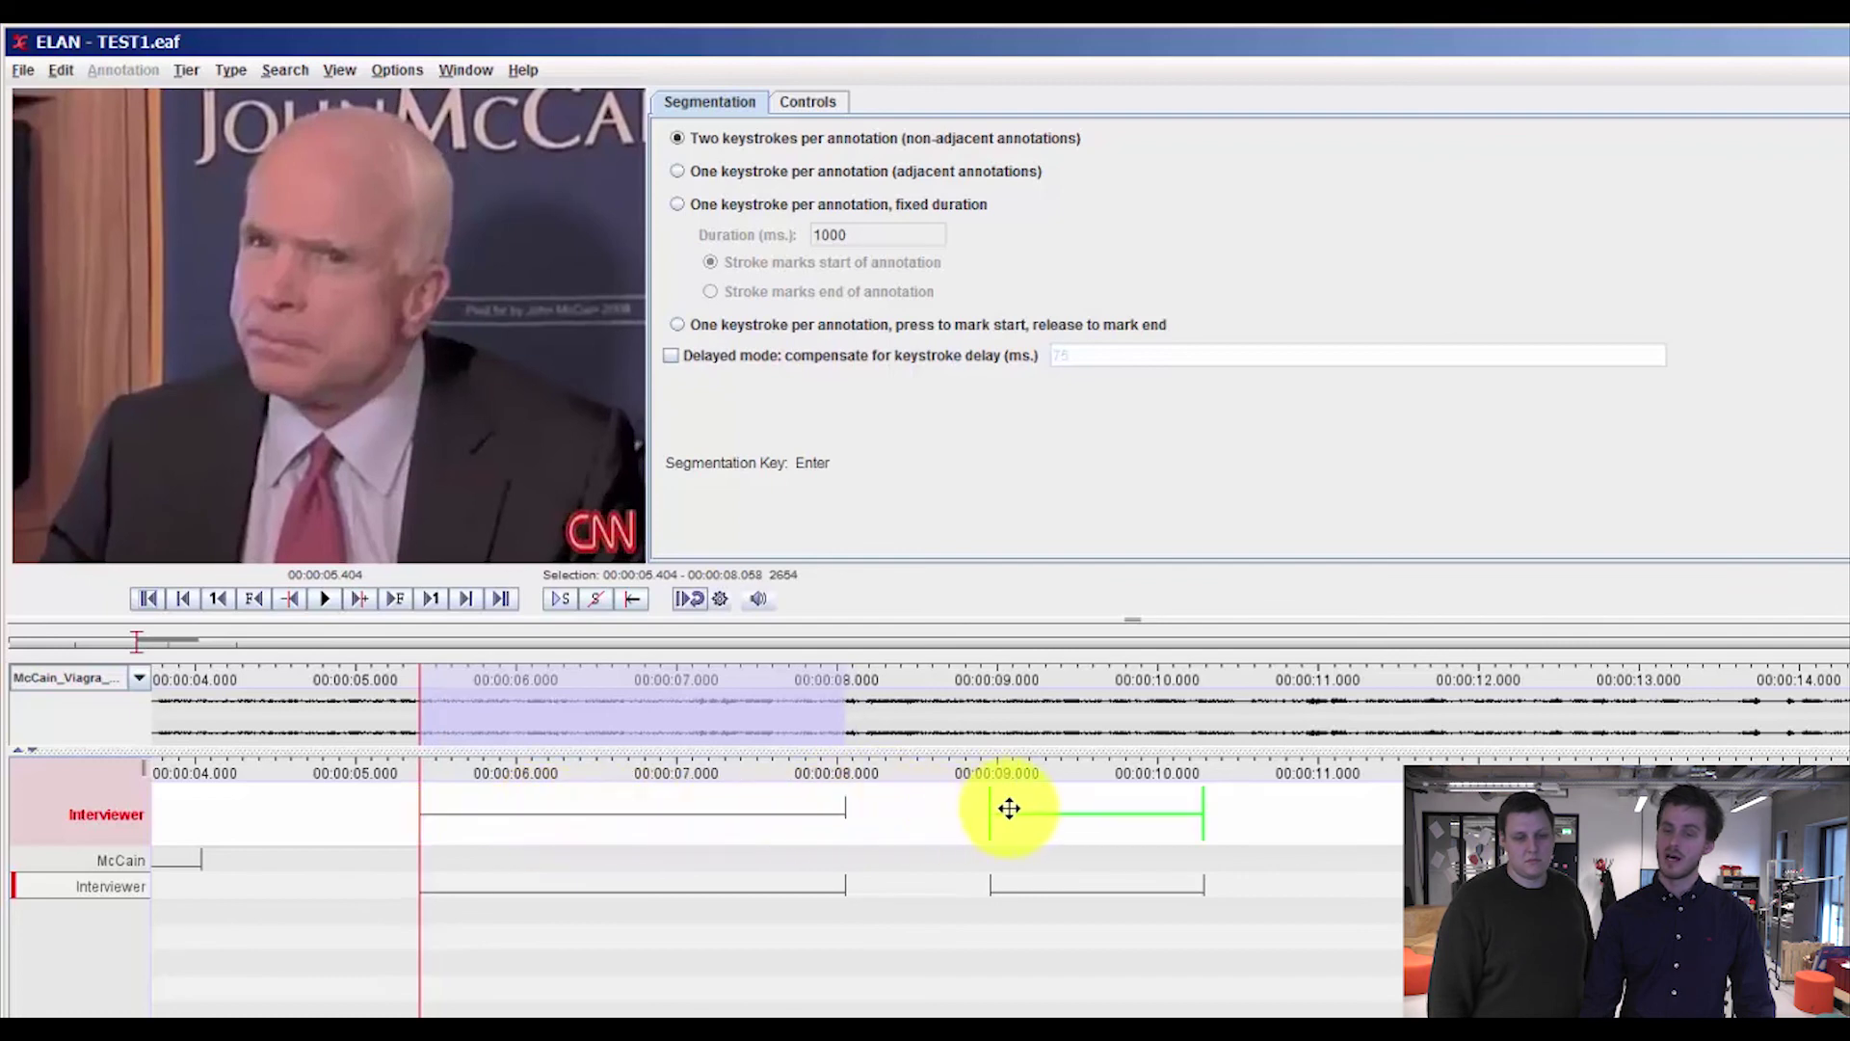
pyautogui.moveTo(1009, 810); pyautogui.dragTo(1072, 808)
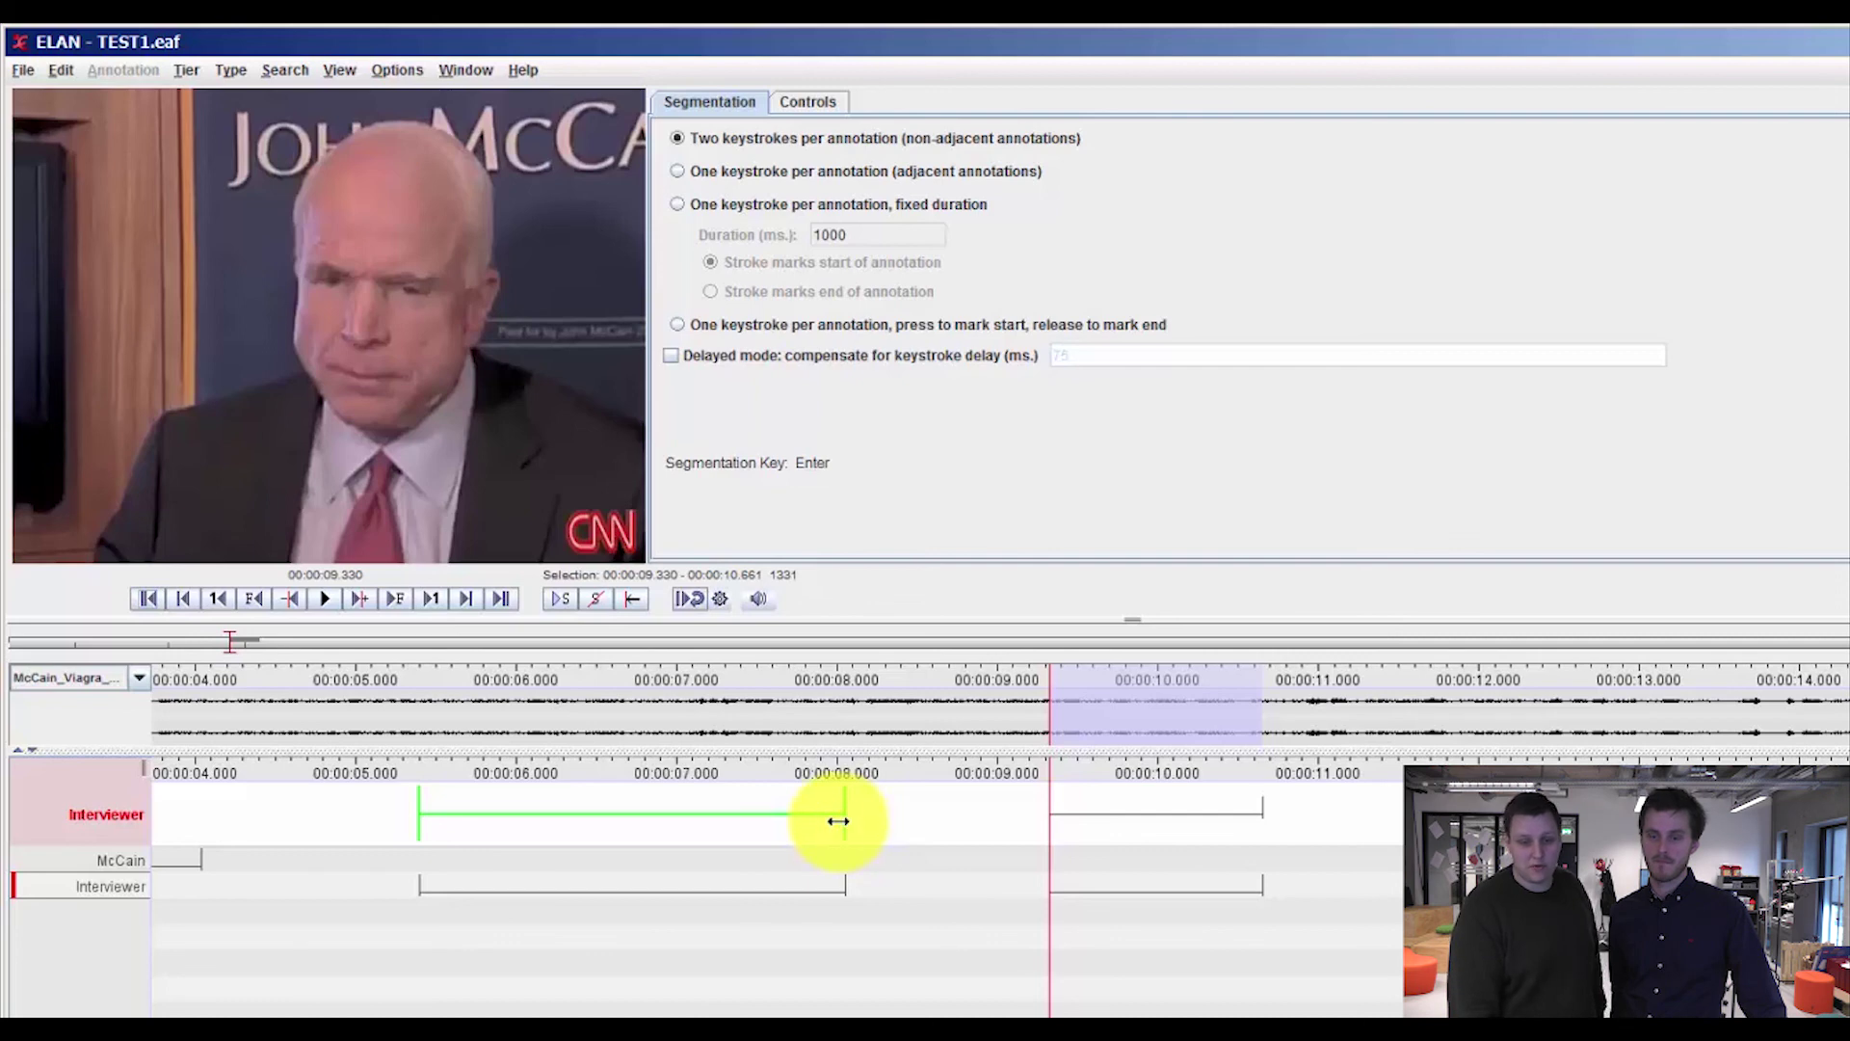
pyautogui.moveTo(841, 822)
pyautogui.mouseDown()
pyautogui.moveTo(760, 823)
pyautogui.moveTo(899, 827)
pyautogui.moveTo(780, 831)
pyautogui.mouseUp()
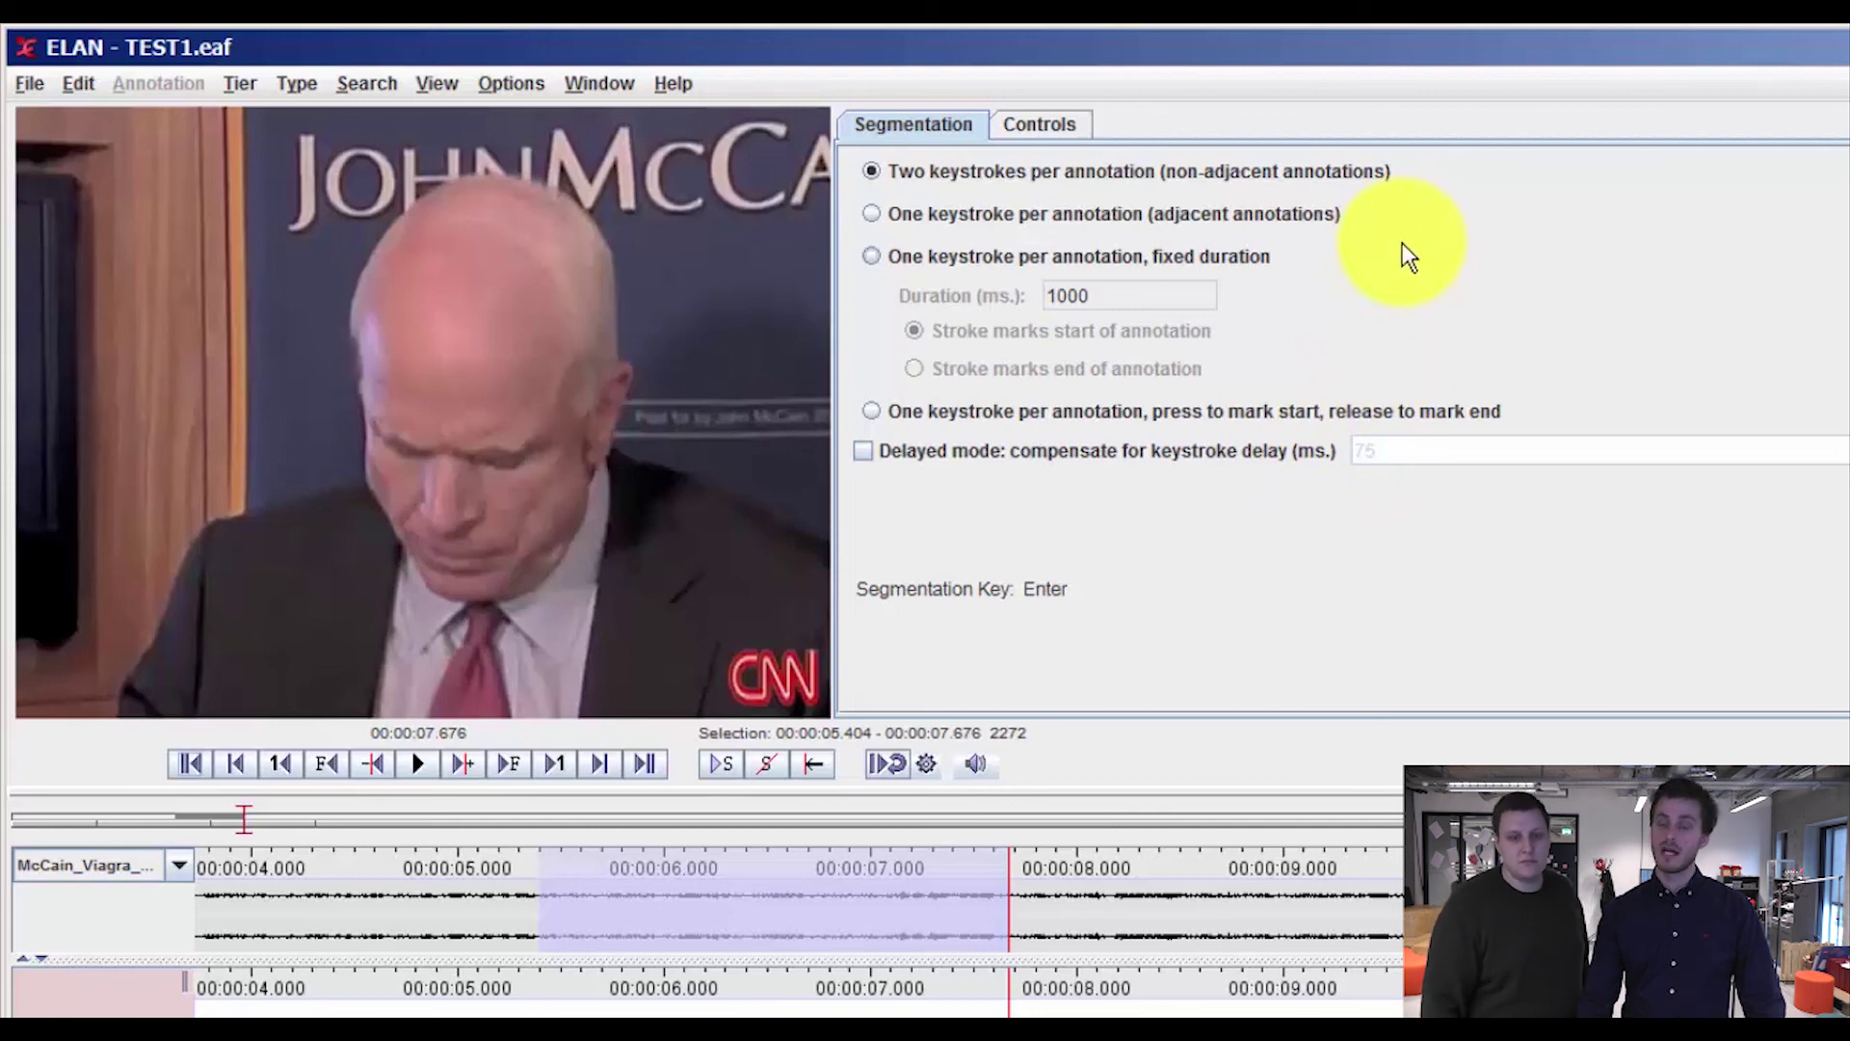
# Enable 75 ms keystroke-delay compensation and mark a third Interviewer segment around 11.1–12.8 s
pyautogui.click(1265, 449)
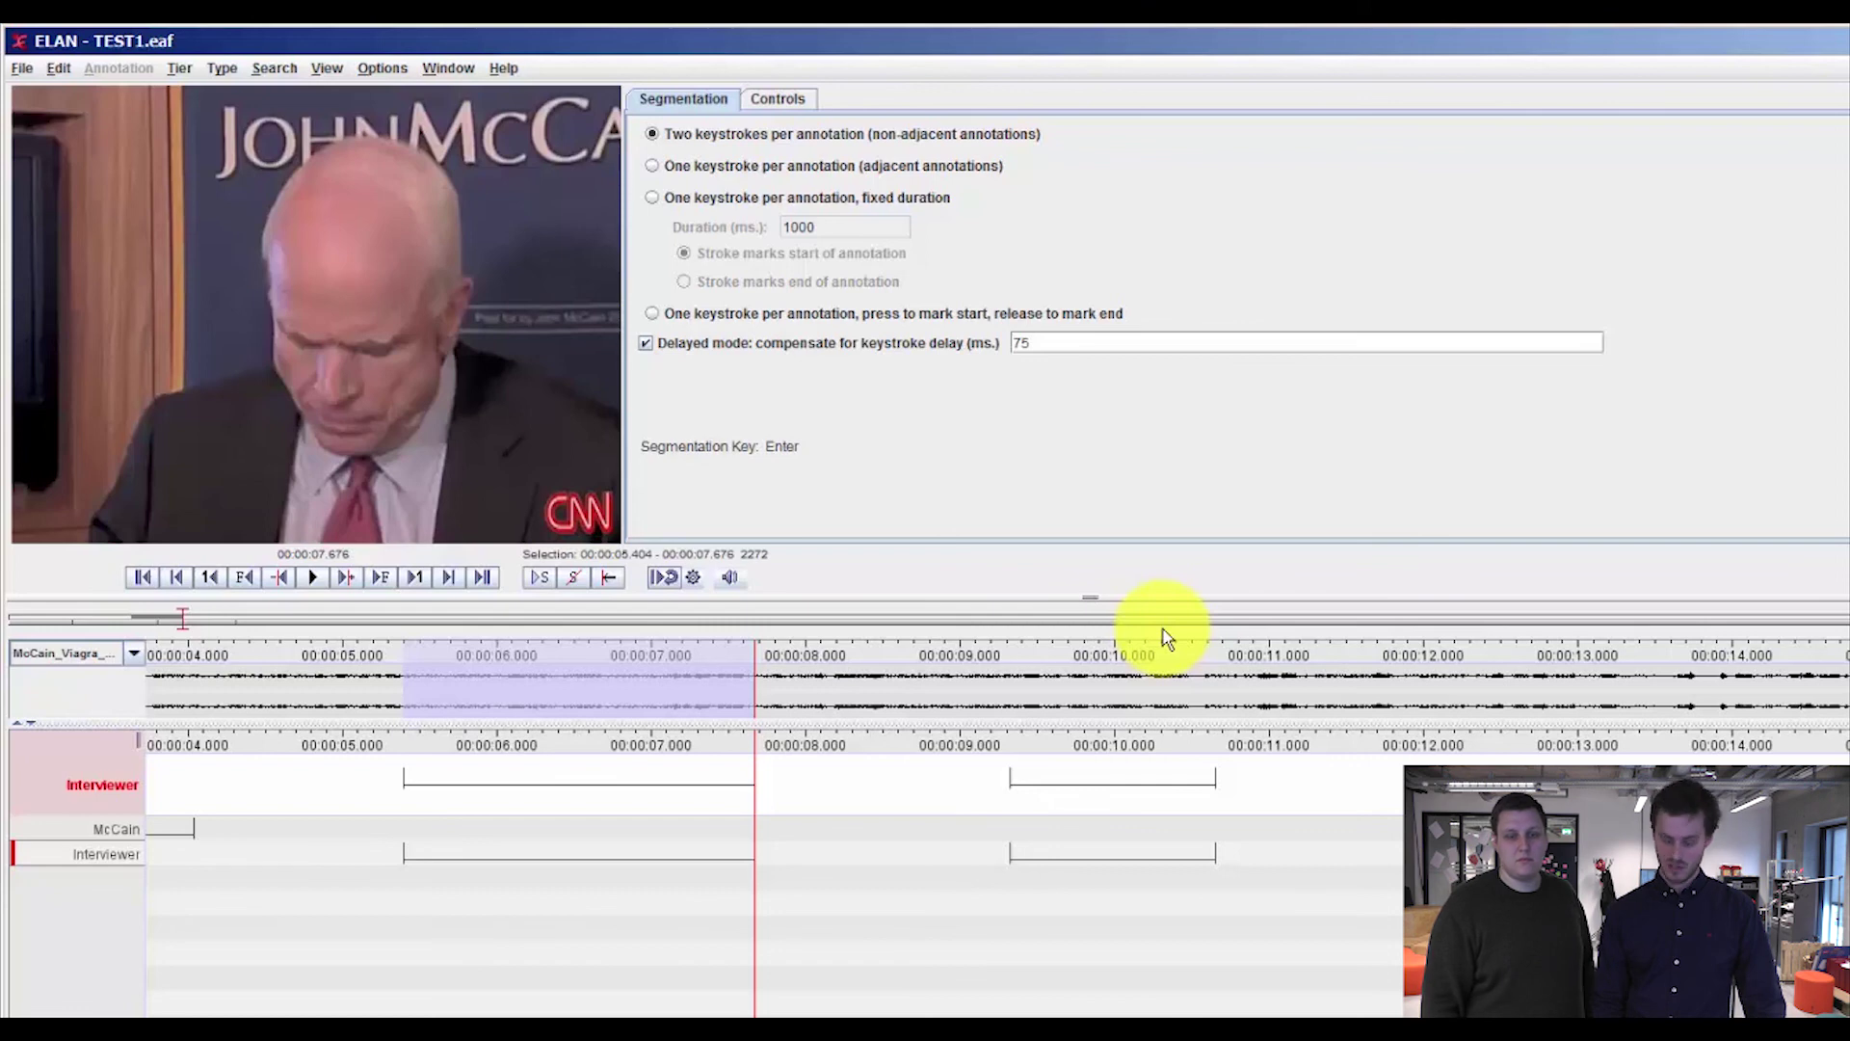
pyautogui.hotkey('ctrl', 'space')
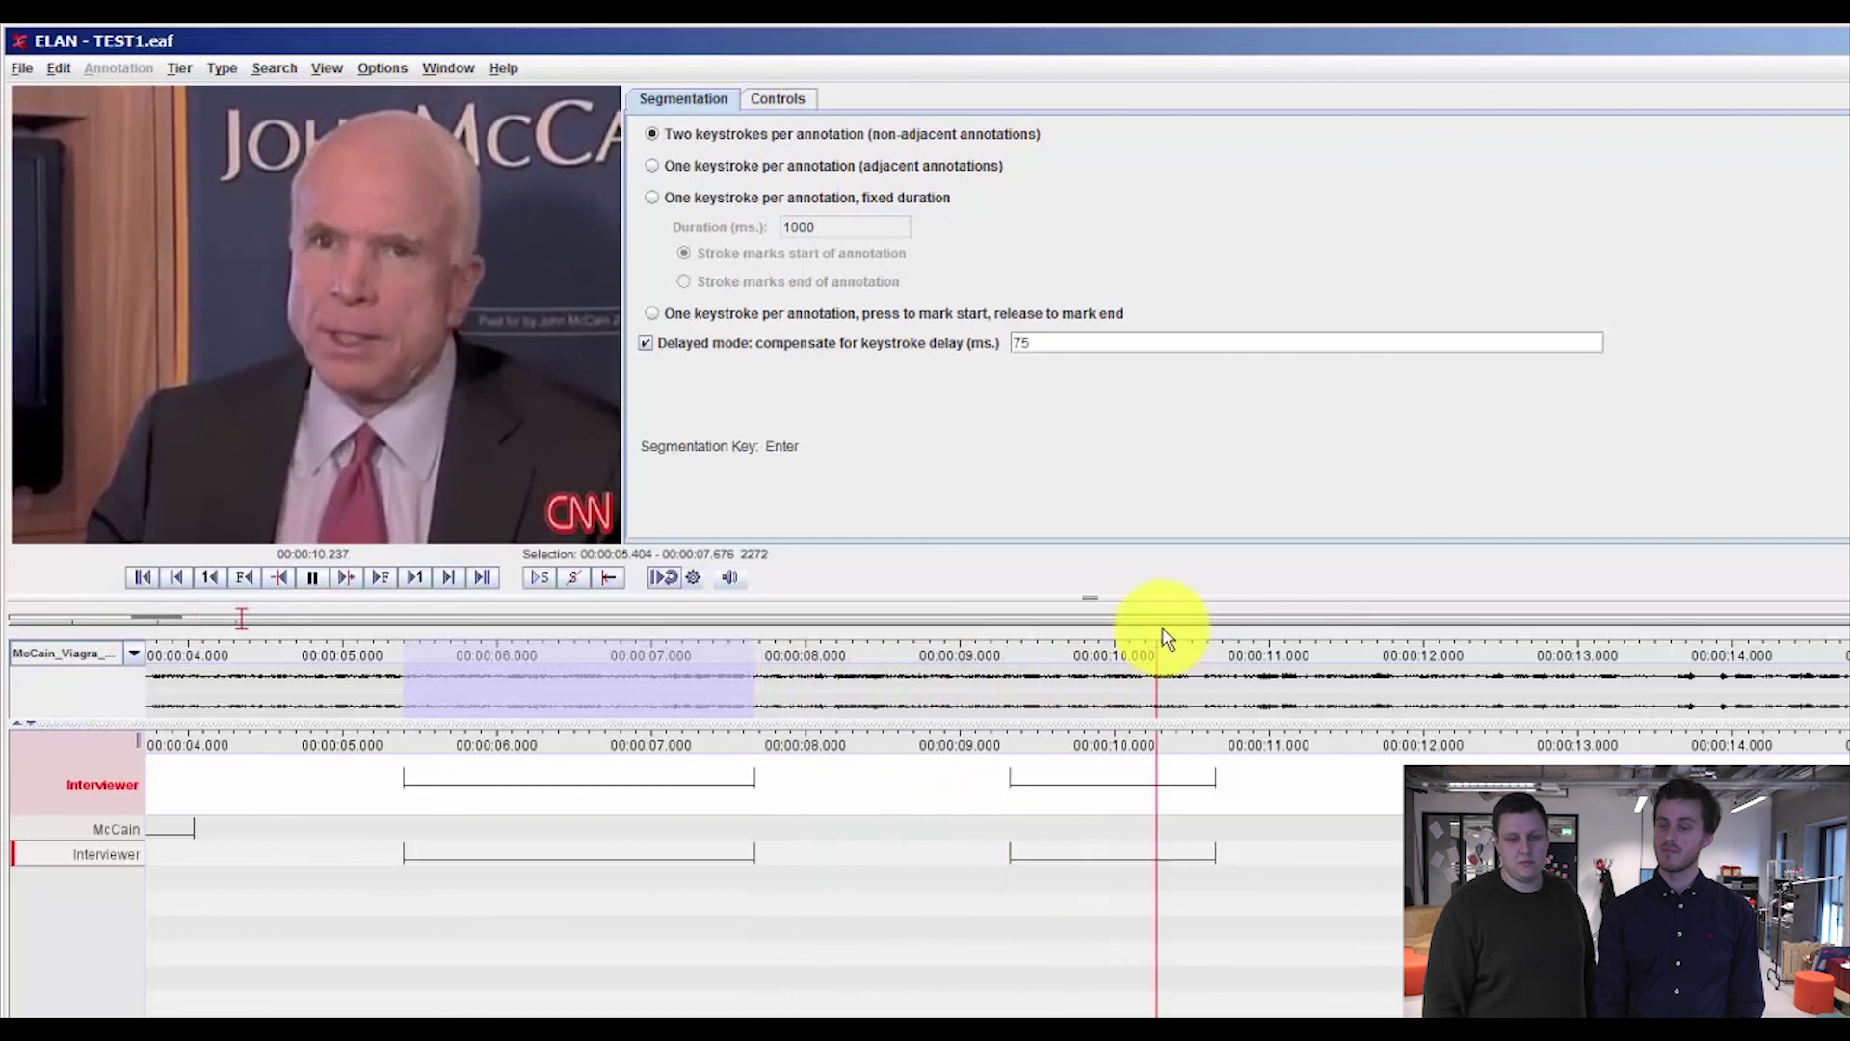
pyautogui.hotkey('ctrl', 'space')
pyautogui.press('Return')
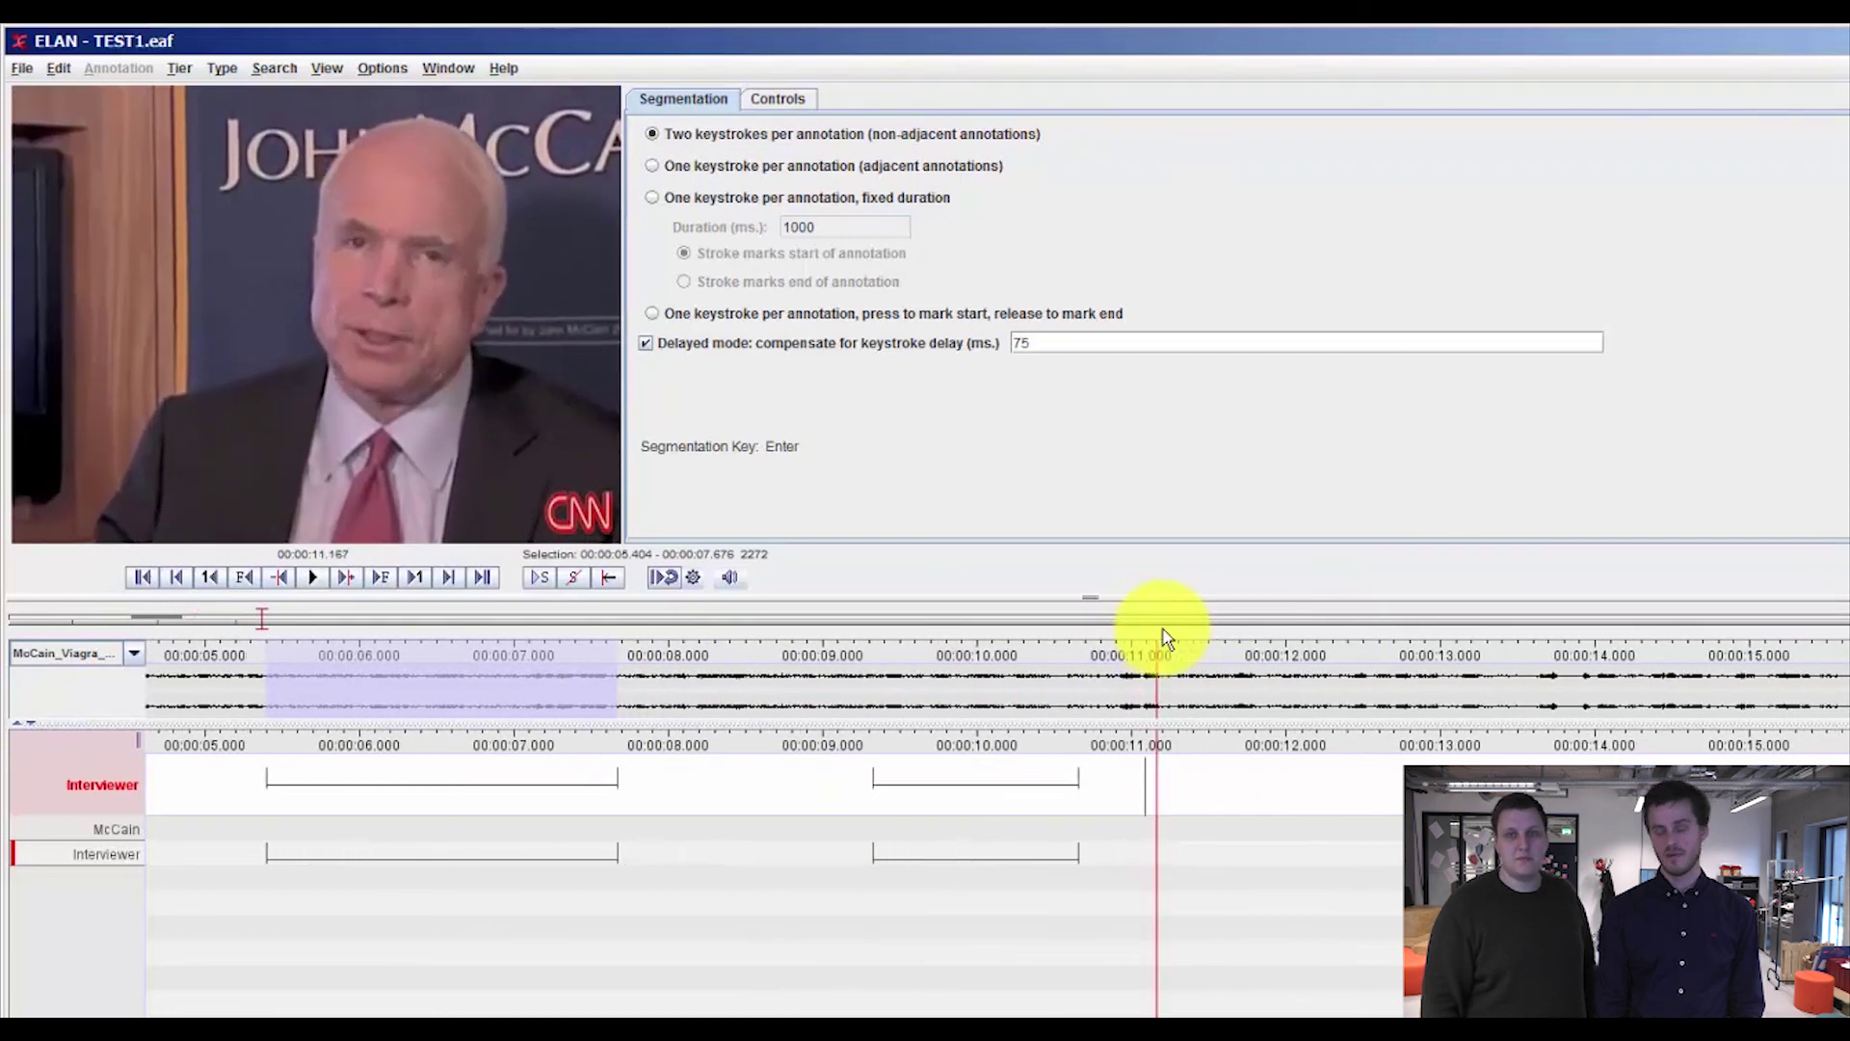
pyautogui.hotkey('ctrl', 'space')
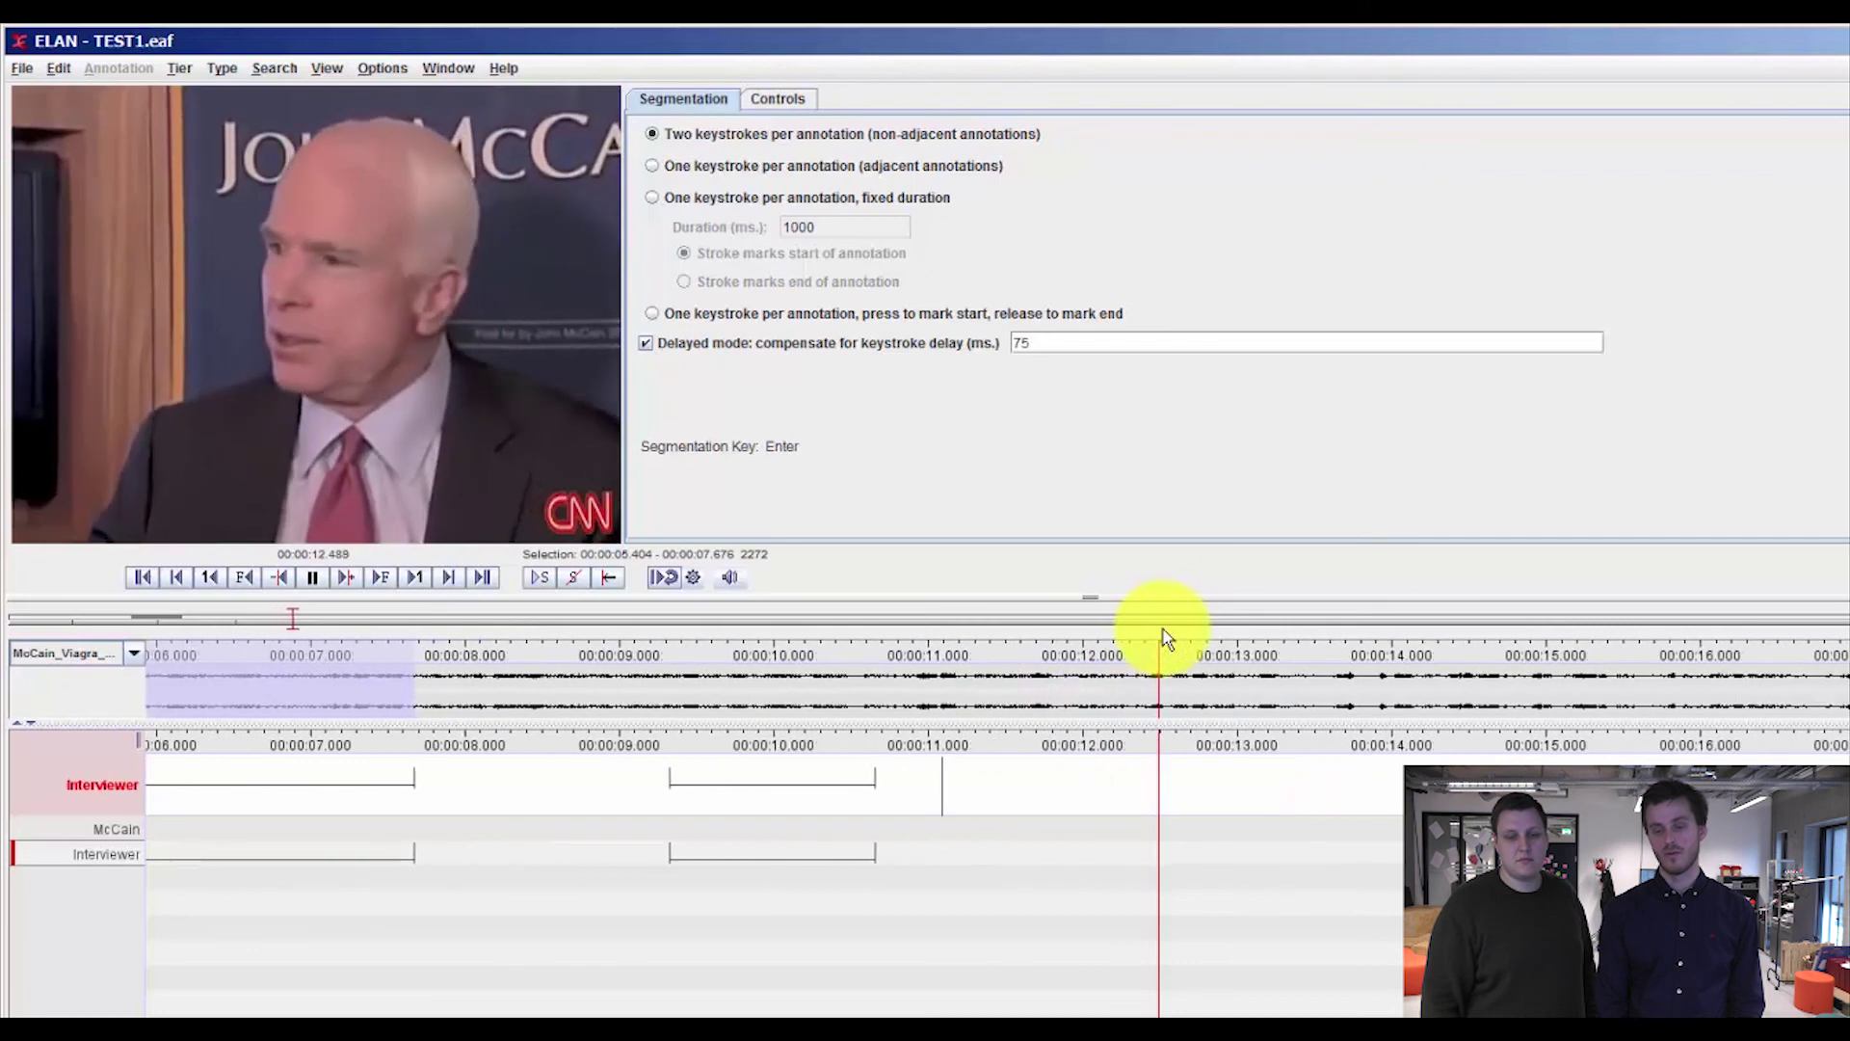
pyautogui.hotkey('ctrl', 'space')
pyautogui.press('Return')
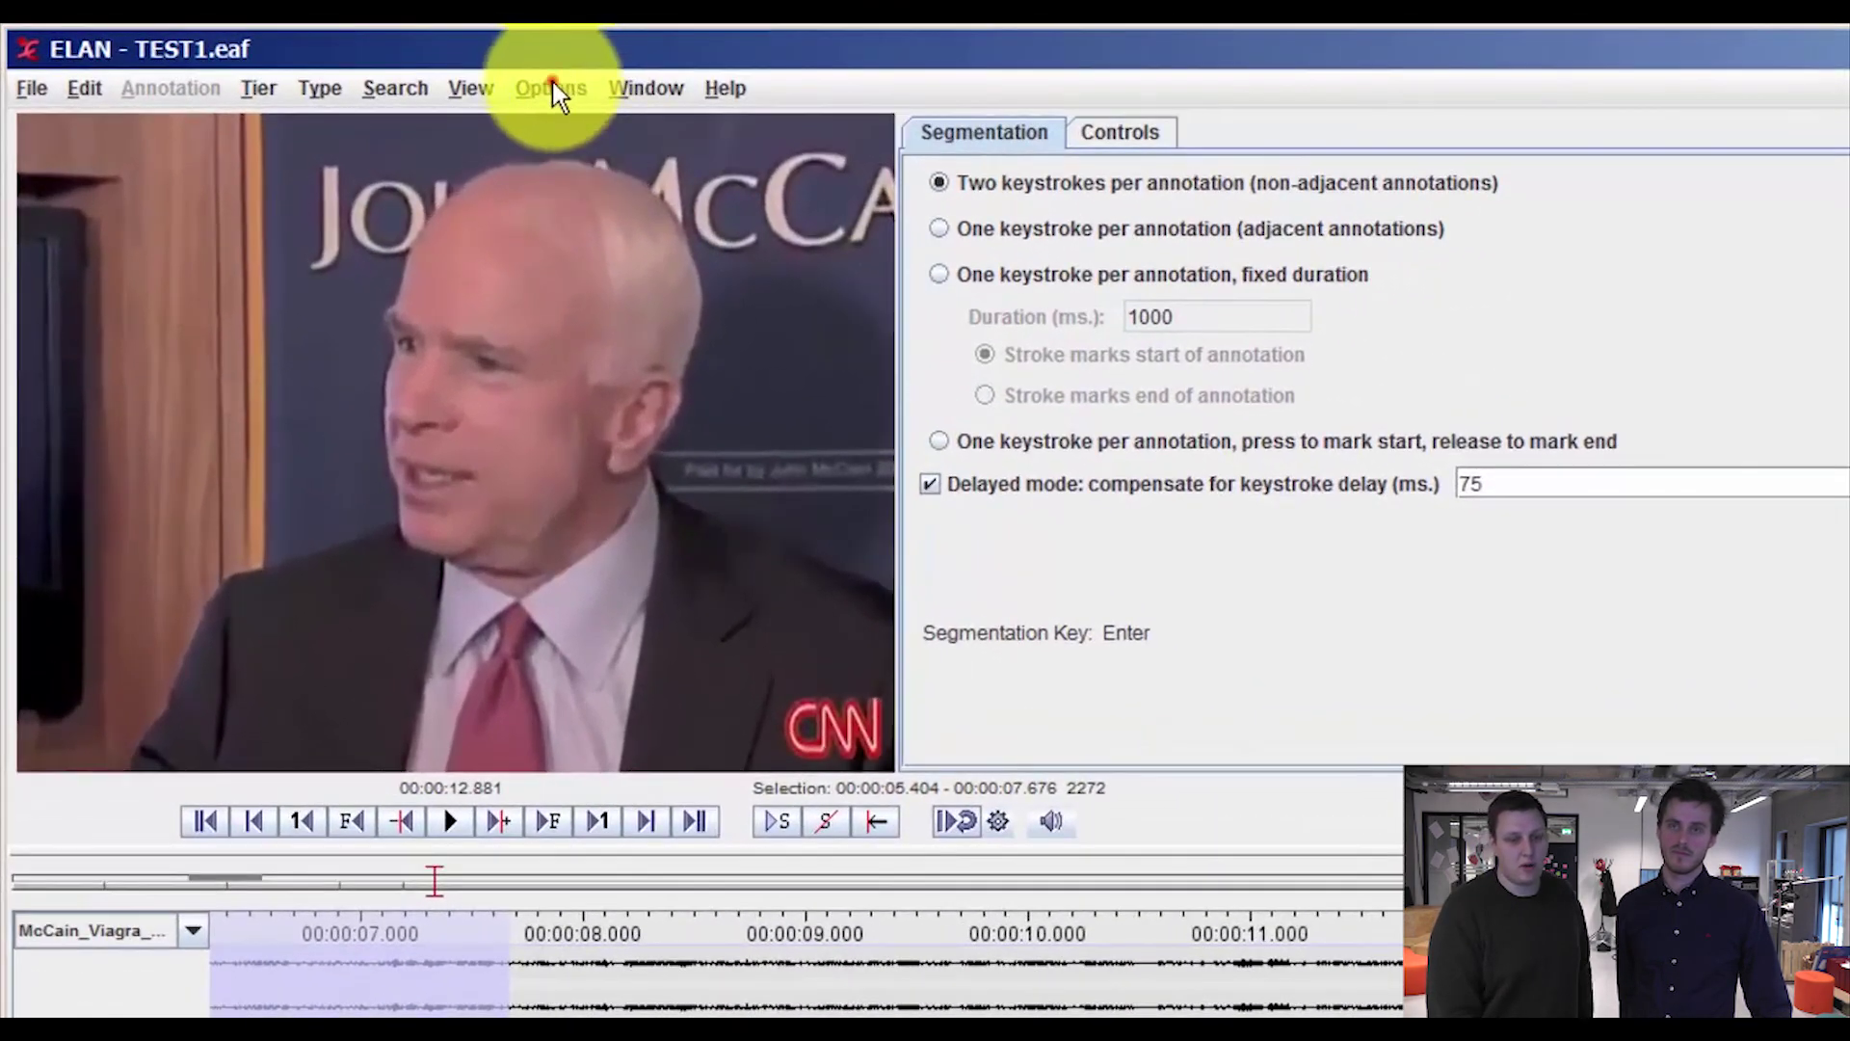
# Switch to Transcription Mode with column 1 showing the Talk tier type
pyautogui.click(552, 85)
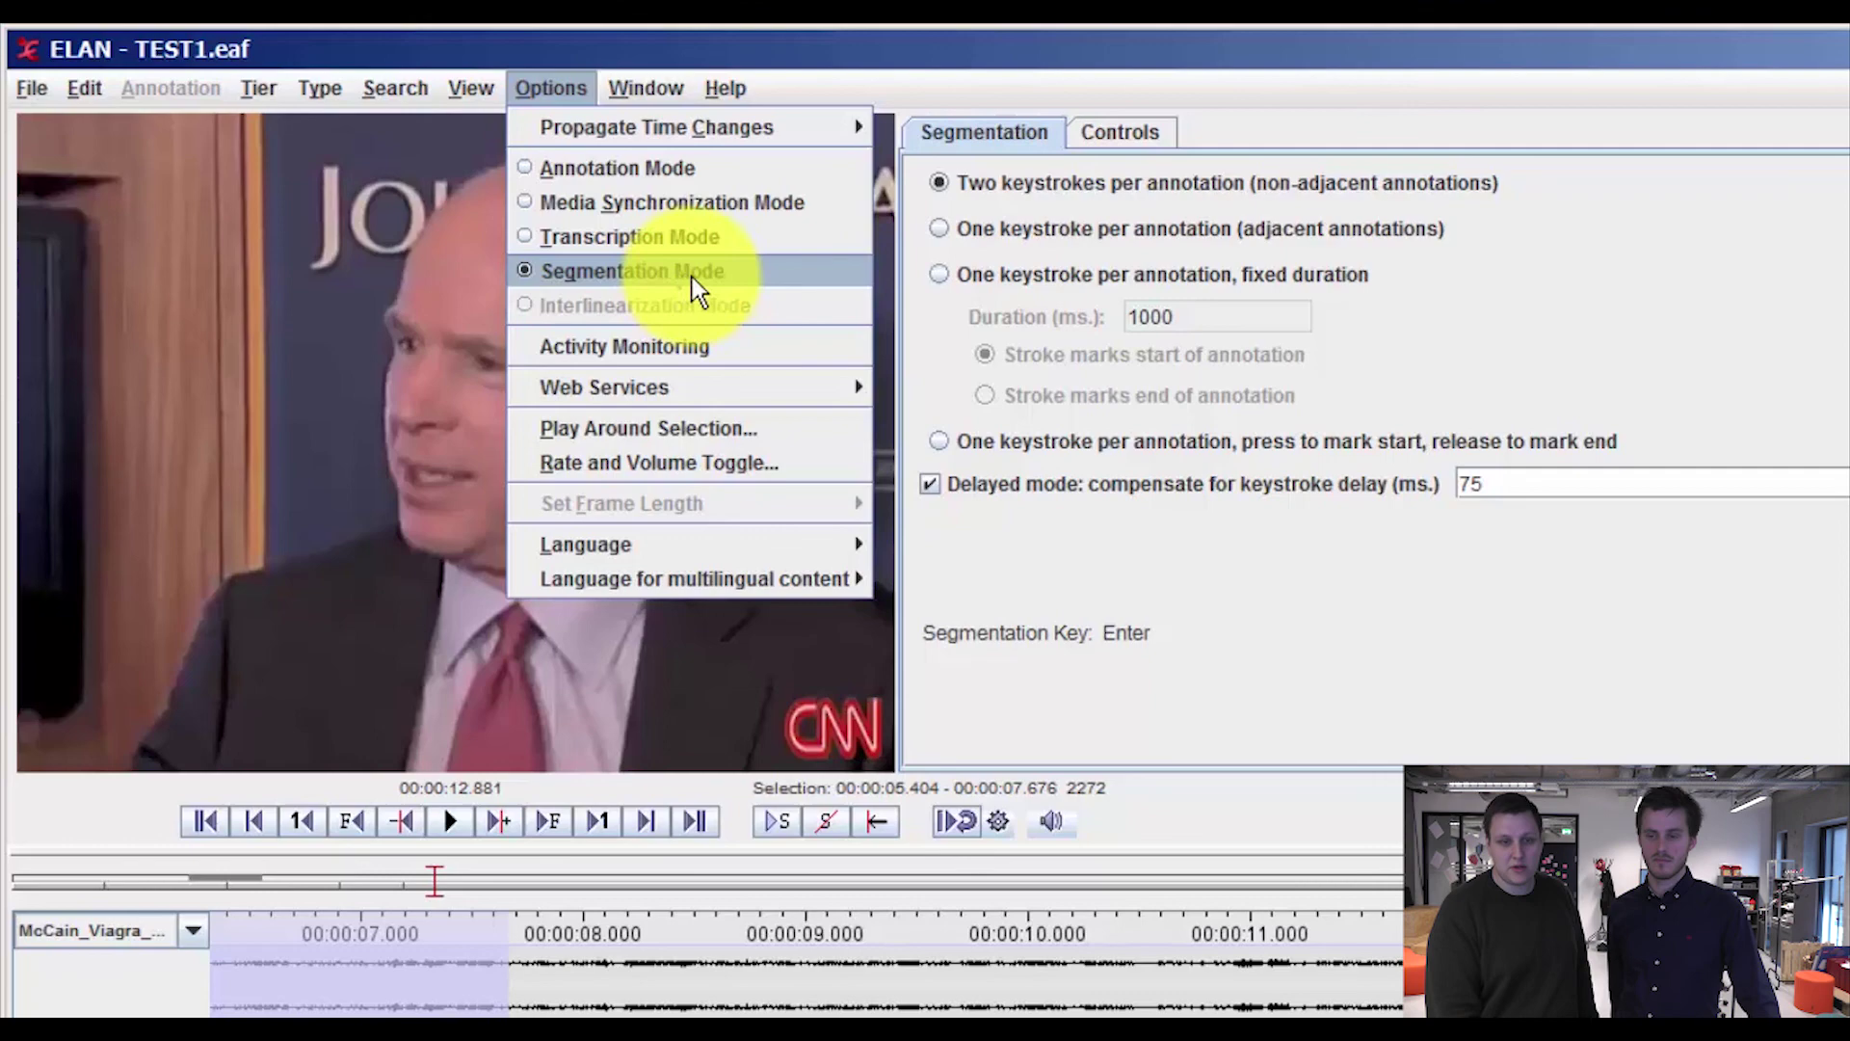
pyautogui.click(690, 247)
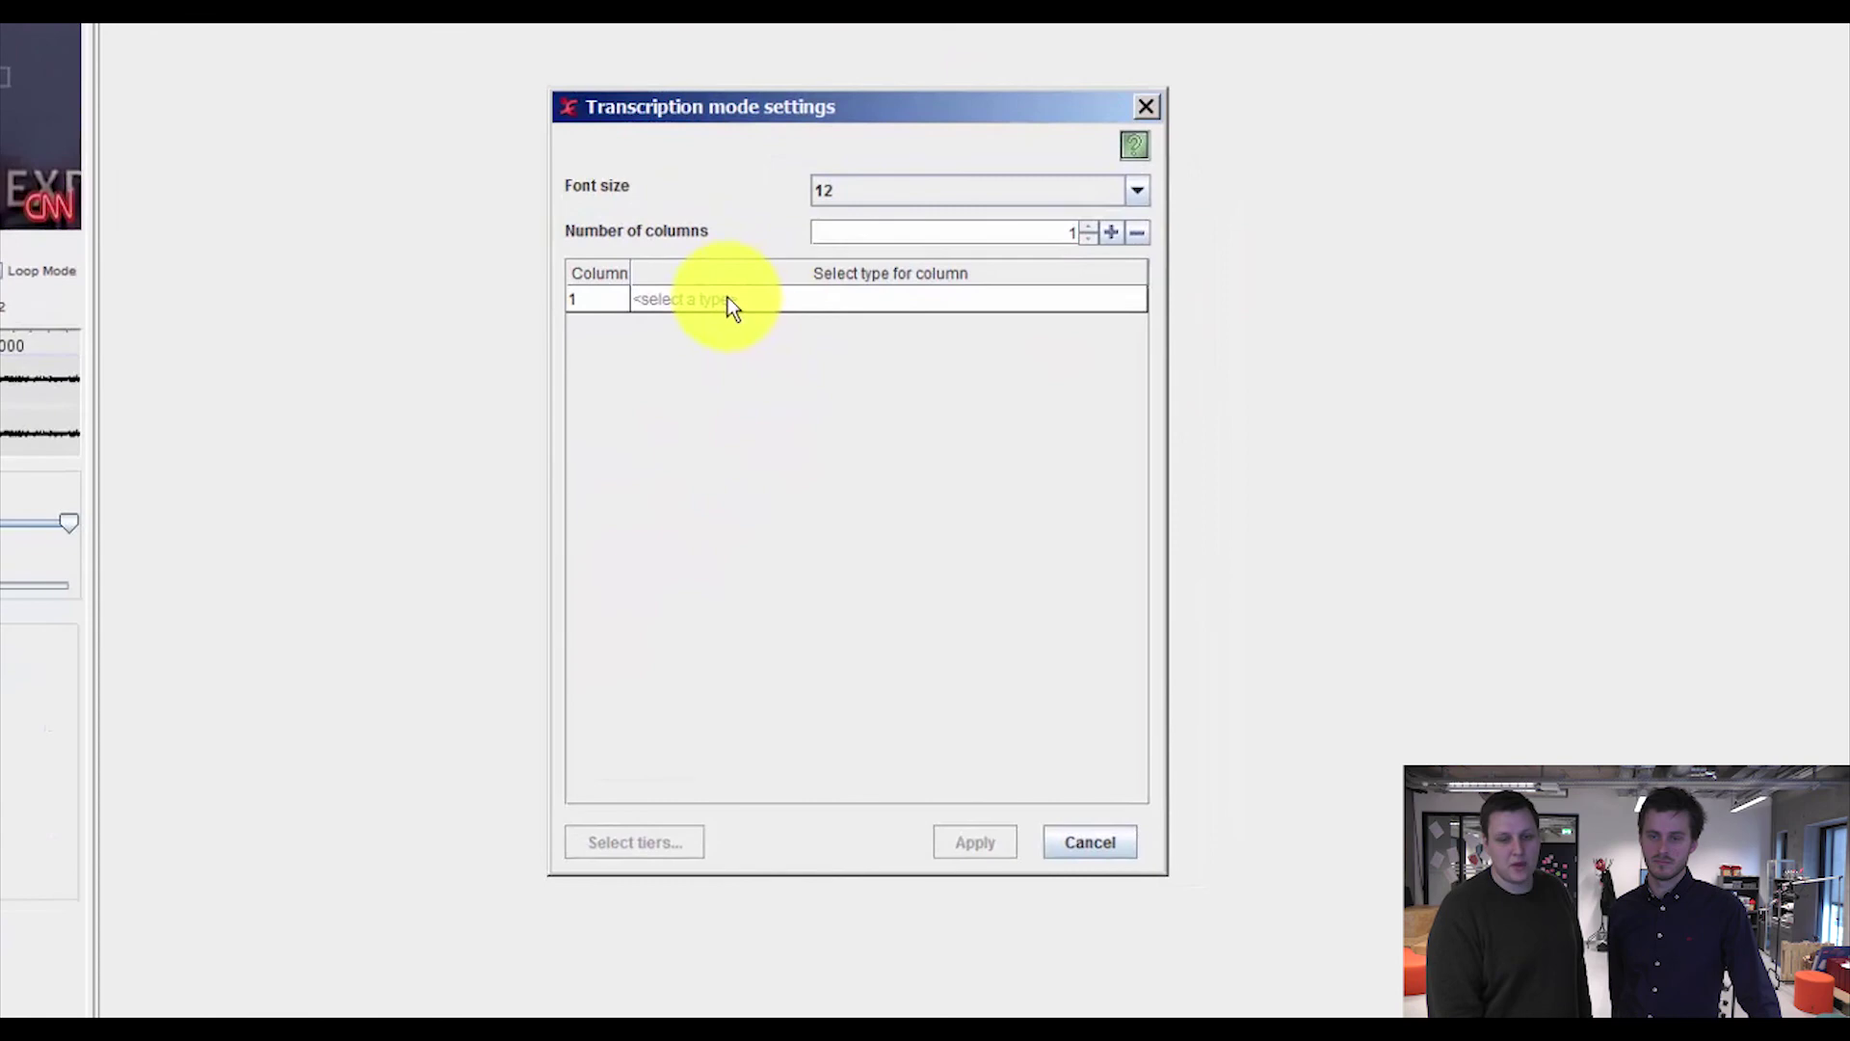
pyautogui.click(733, 305)
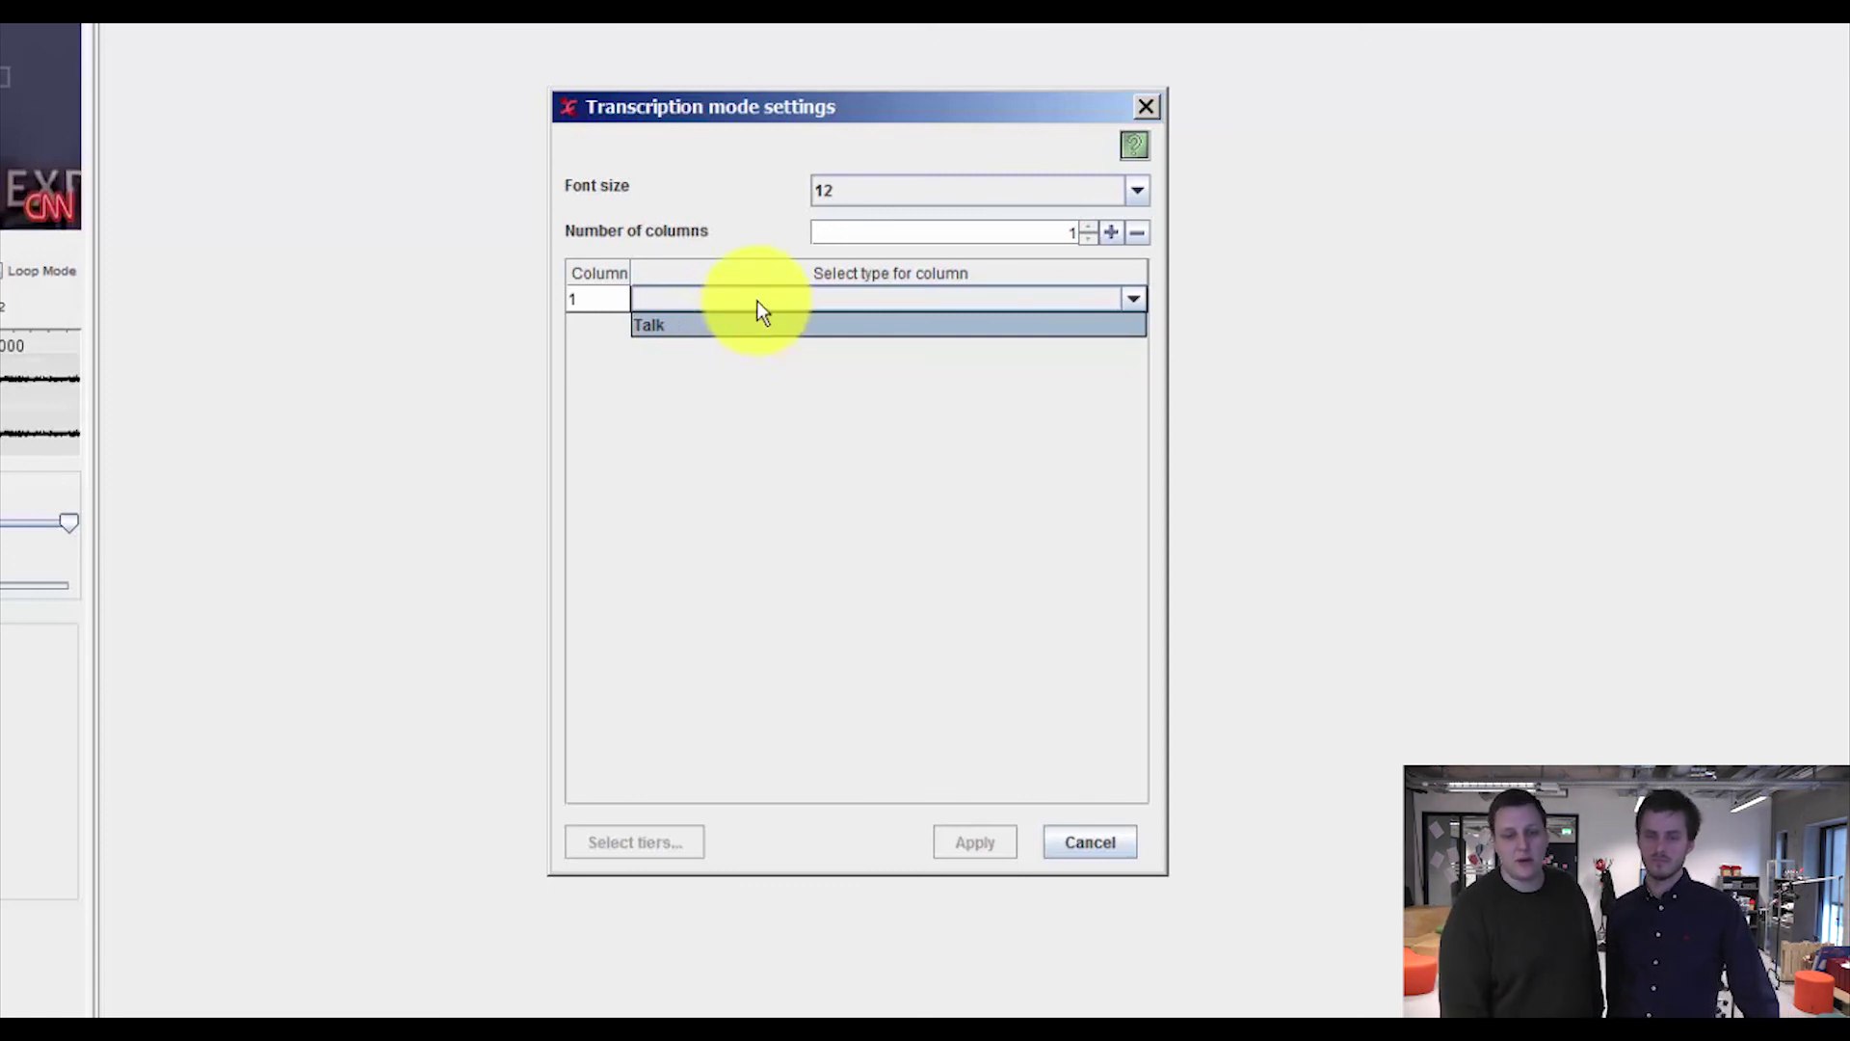
pyautogui.click(762, 326)
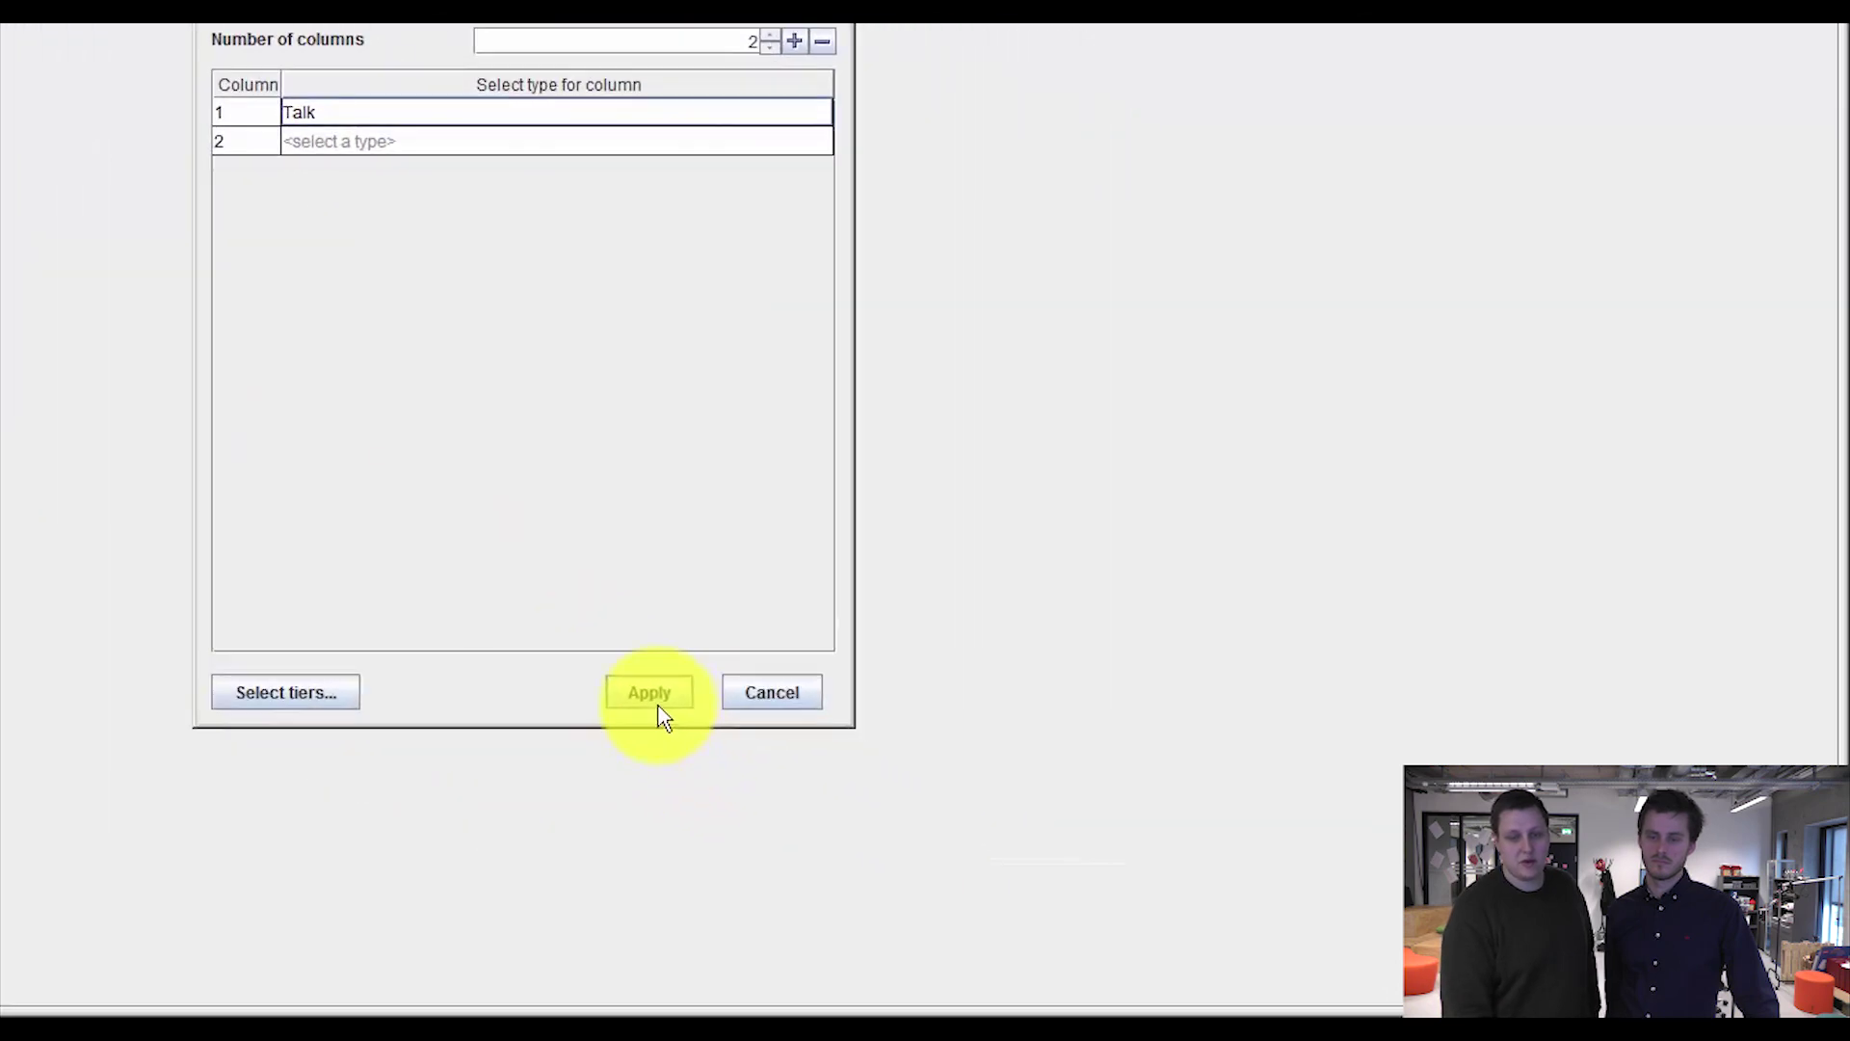
pyautogui.click(661, 708)
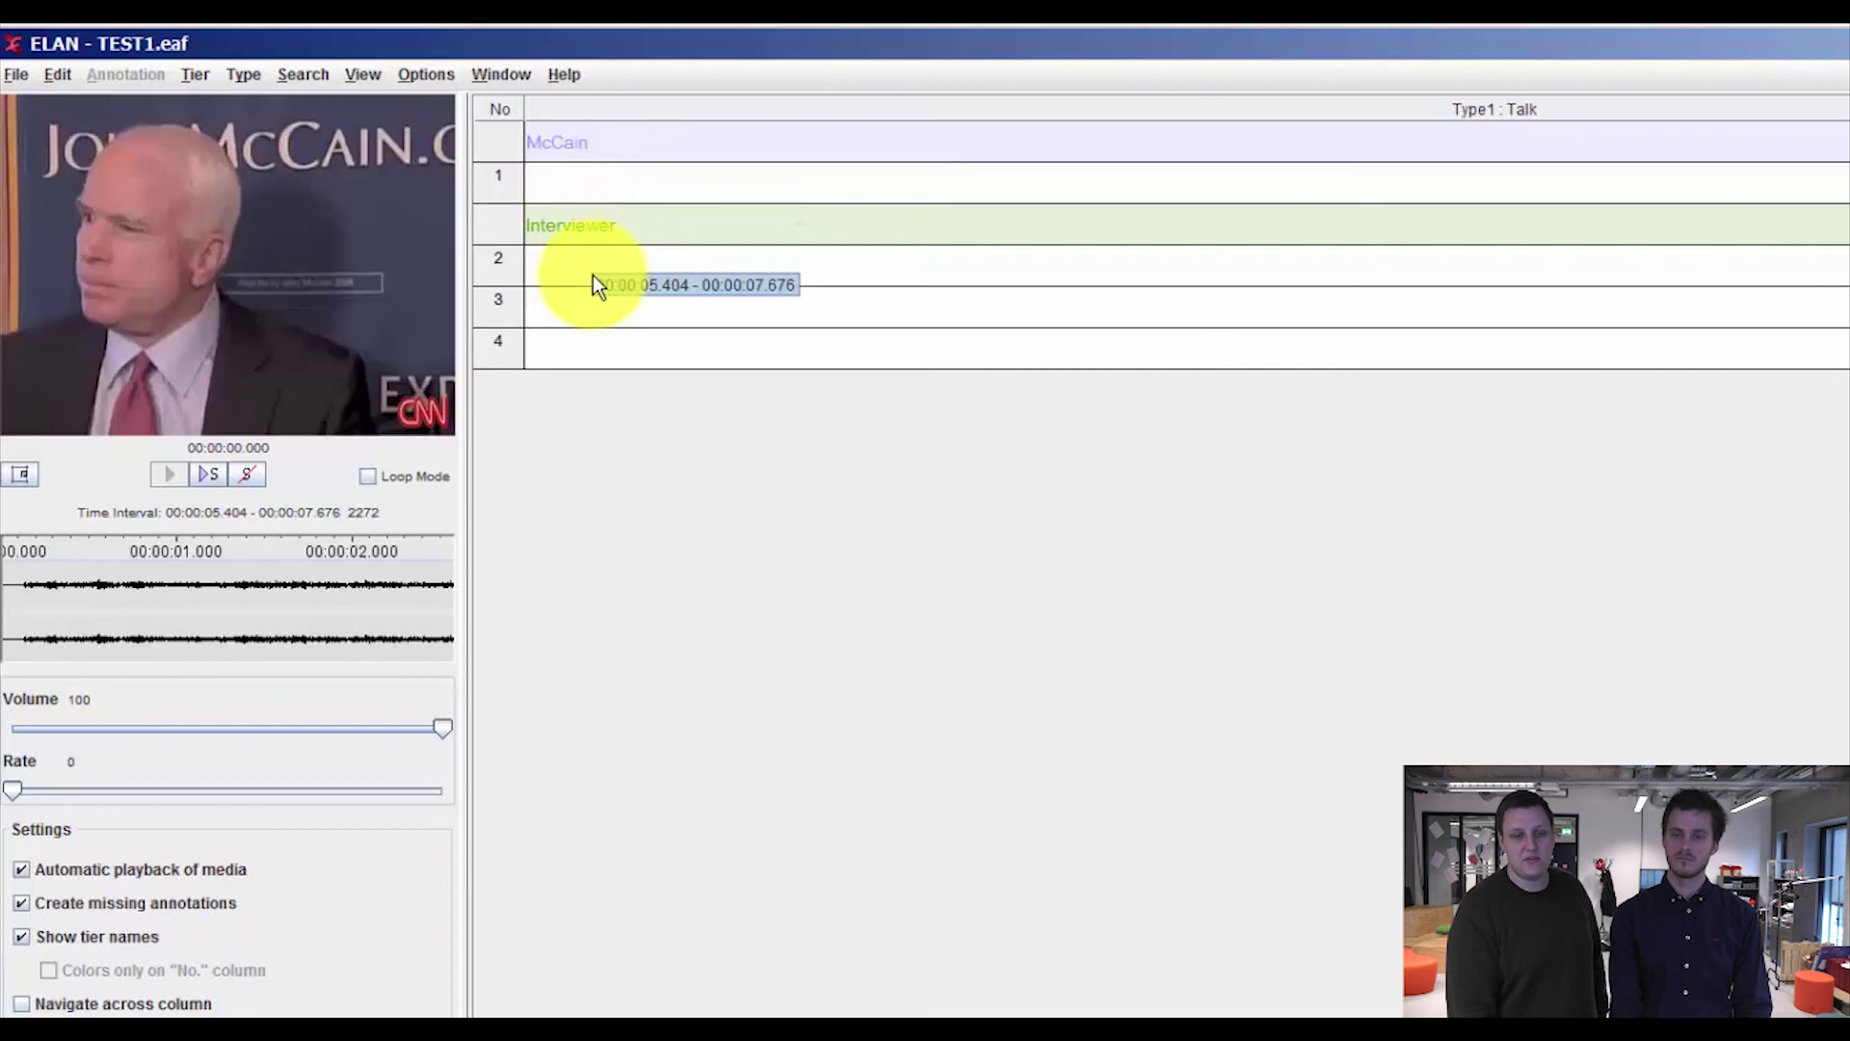
# Transcribe the McCain row as 'hello my name is' plus the speaker's first name, then replay it
pyautogui.click(571, 174)
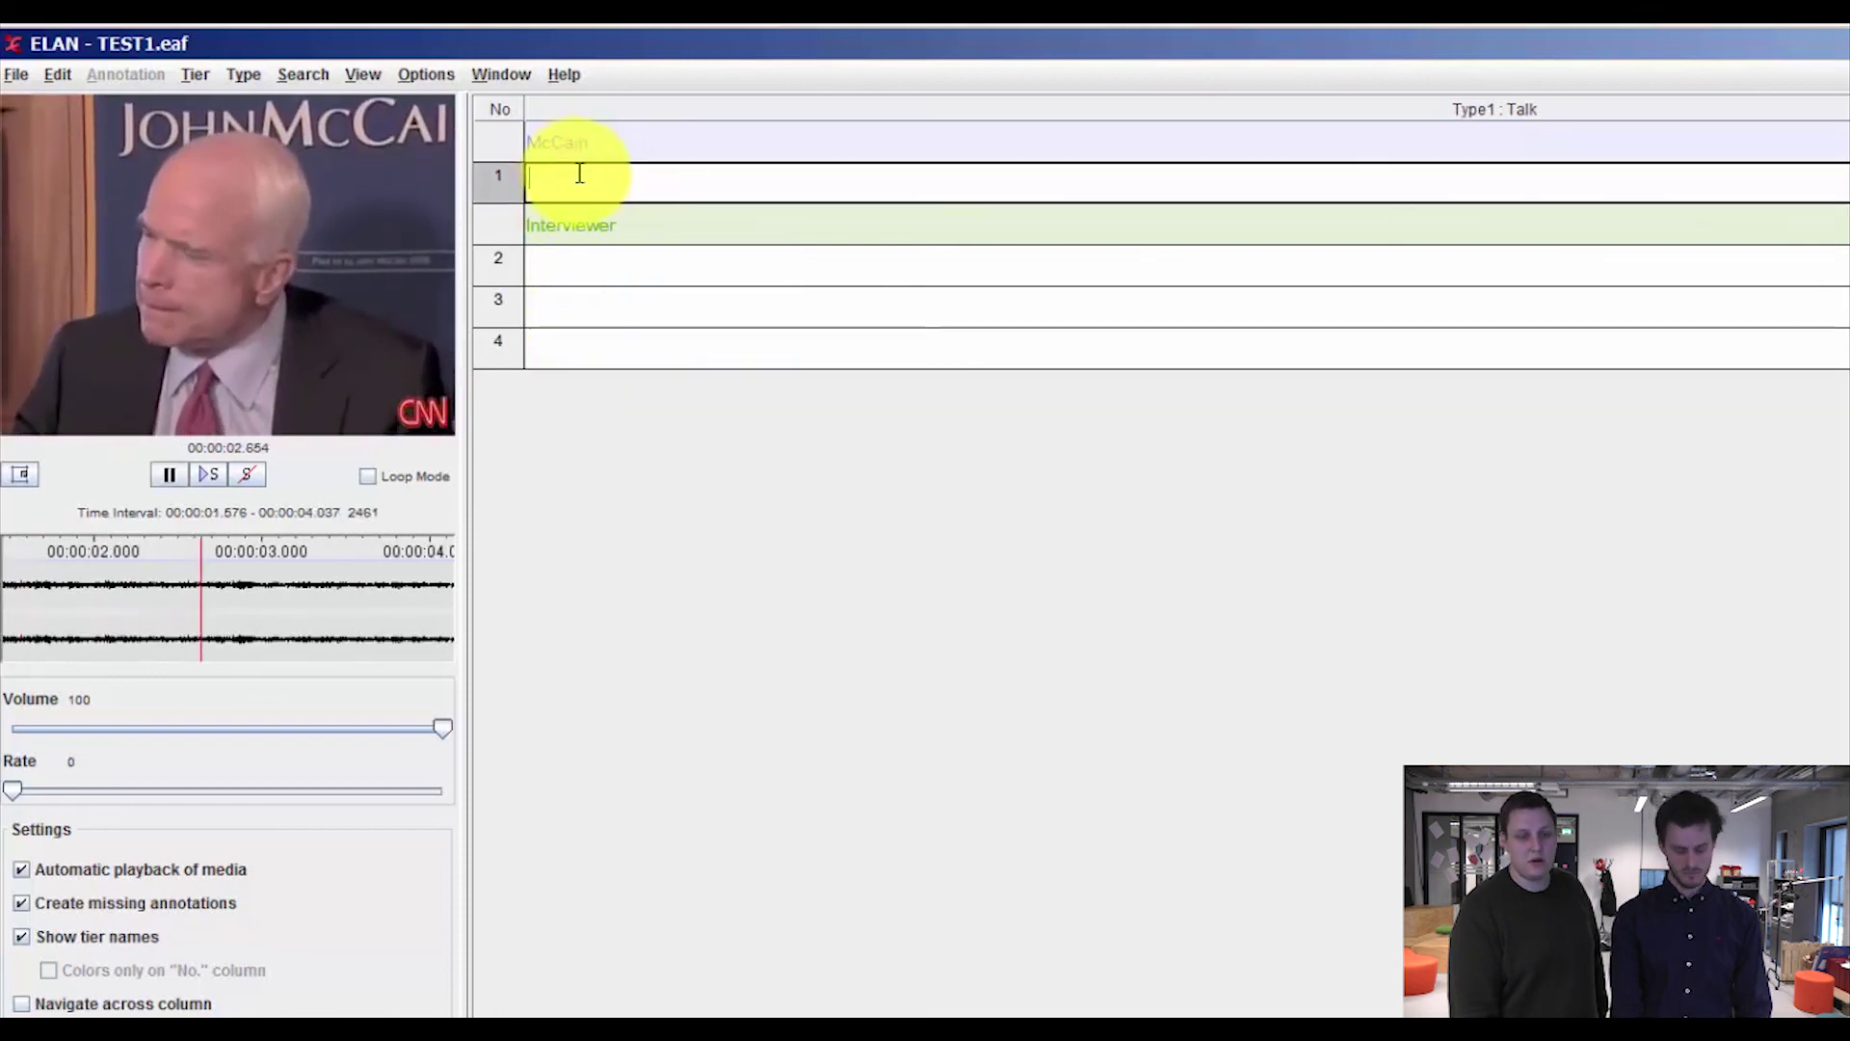
pyautogui.write('hello m')
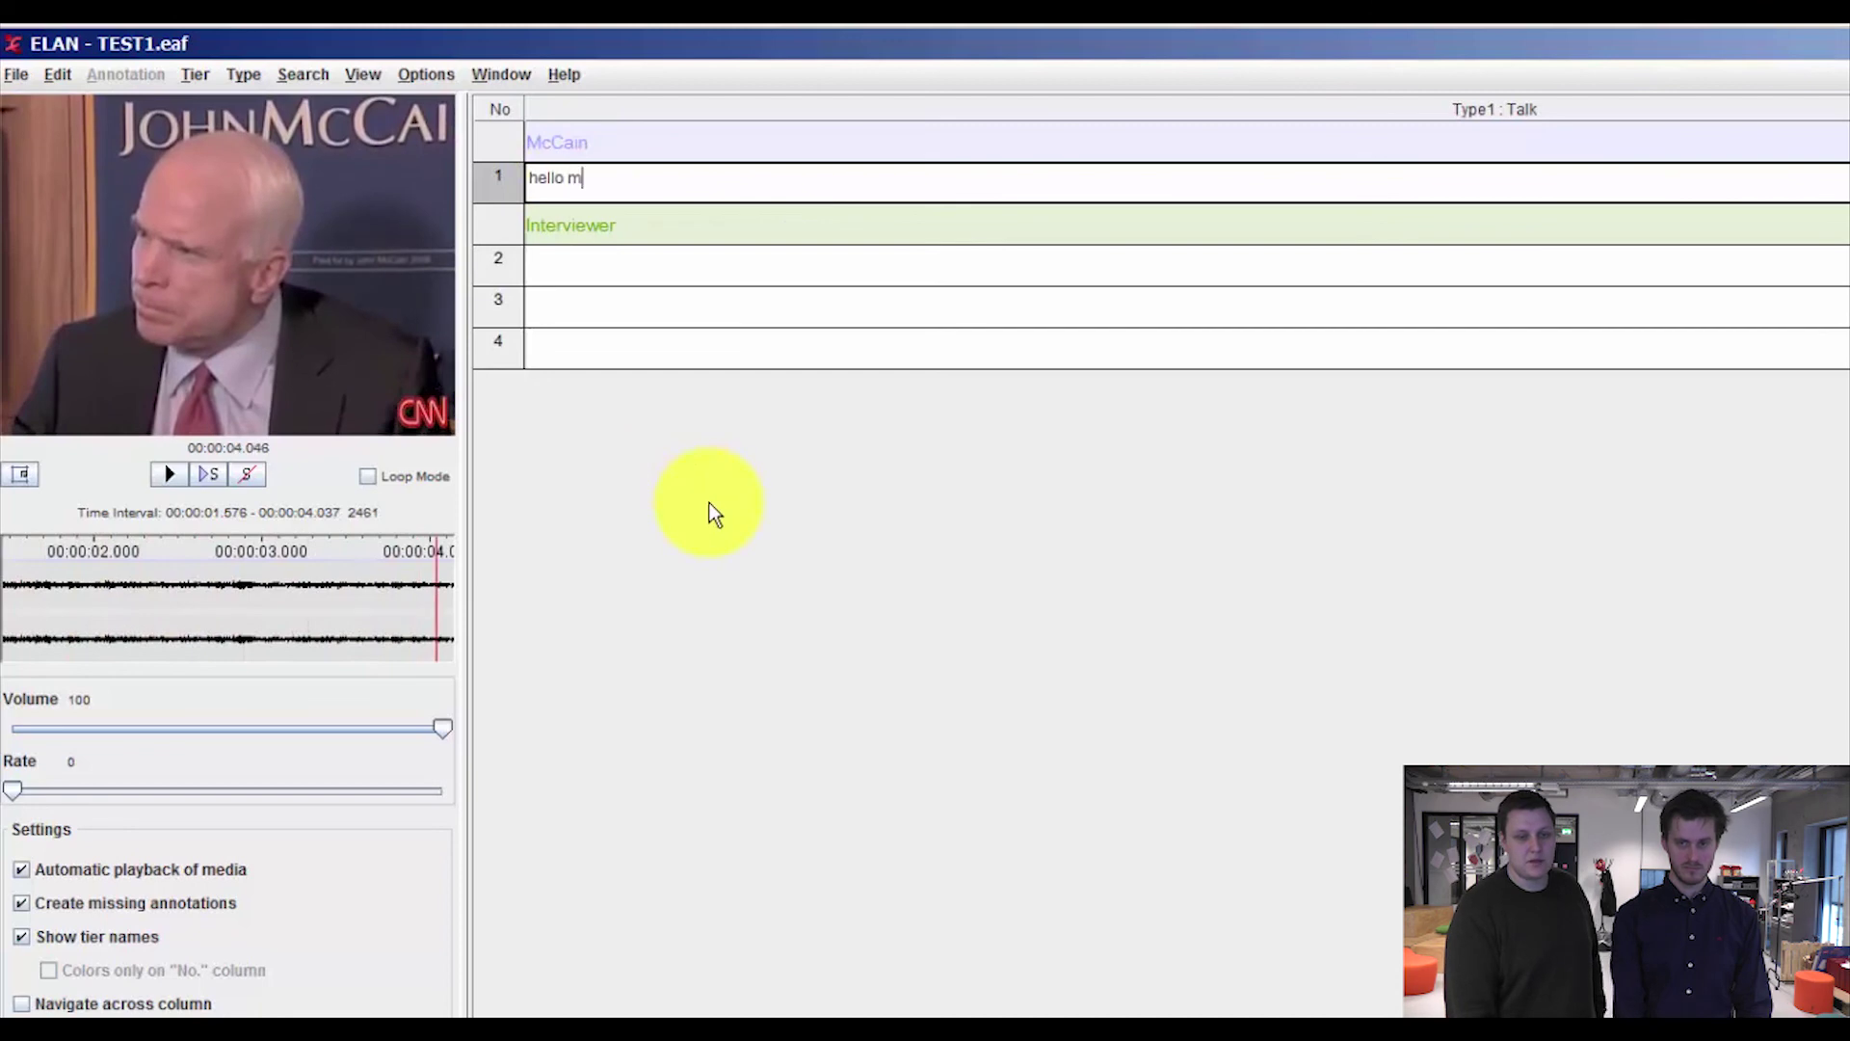
pyautogui.write('y name')
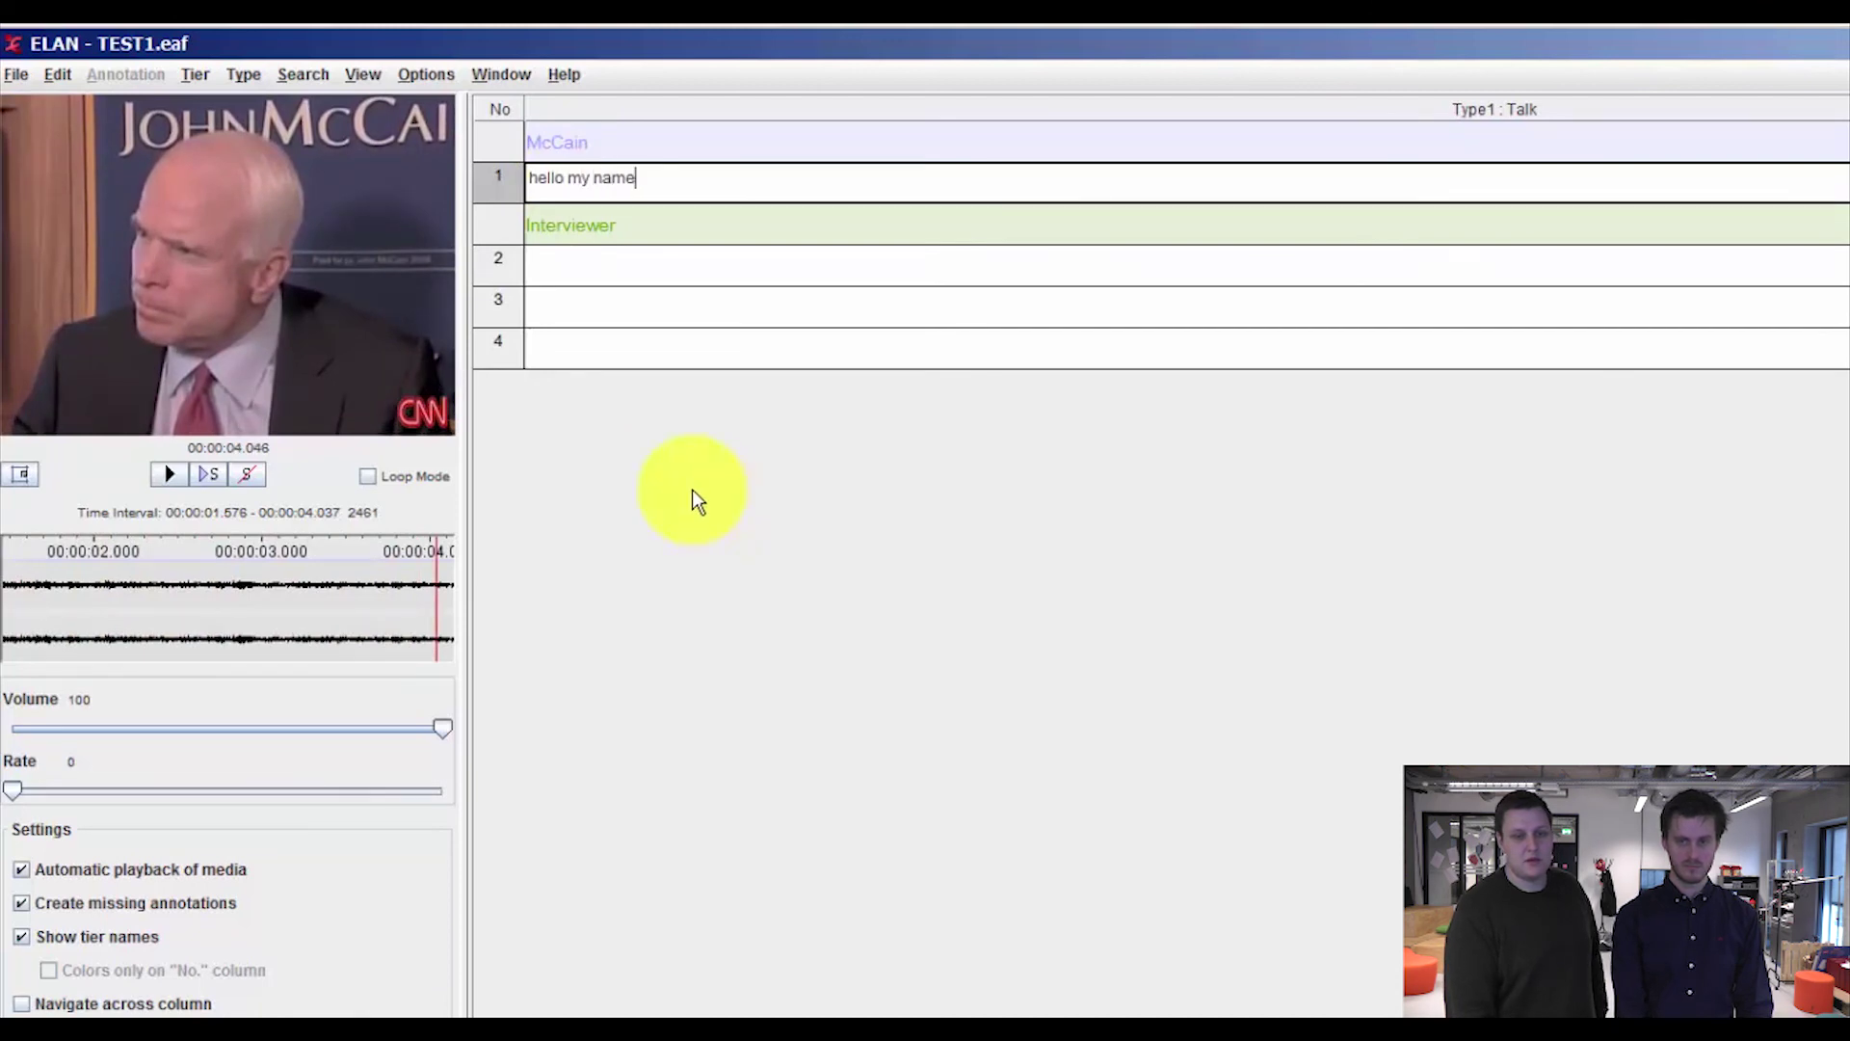
pyautogui.write(' is Ma')
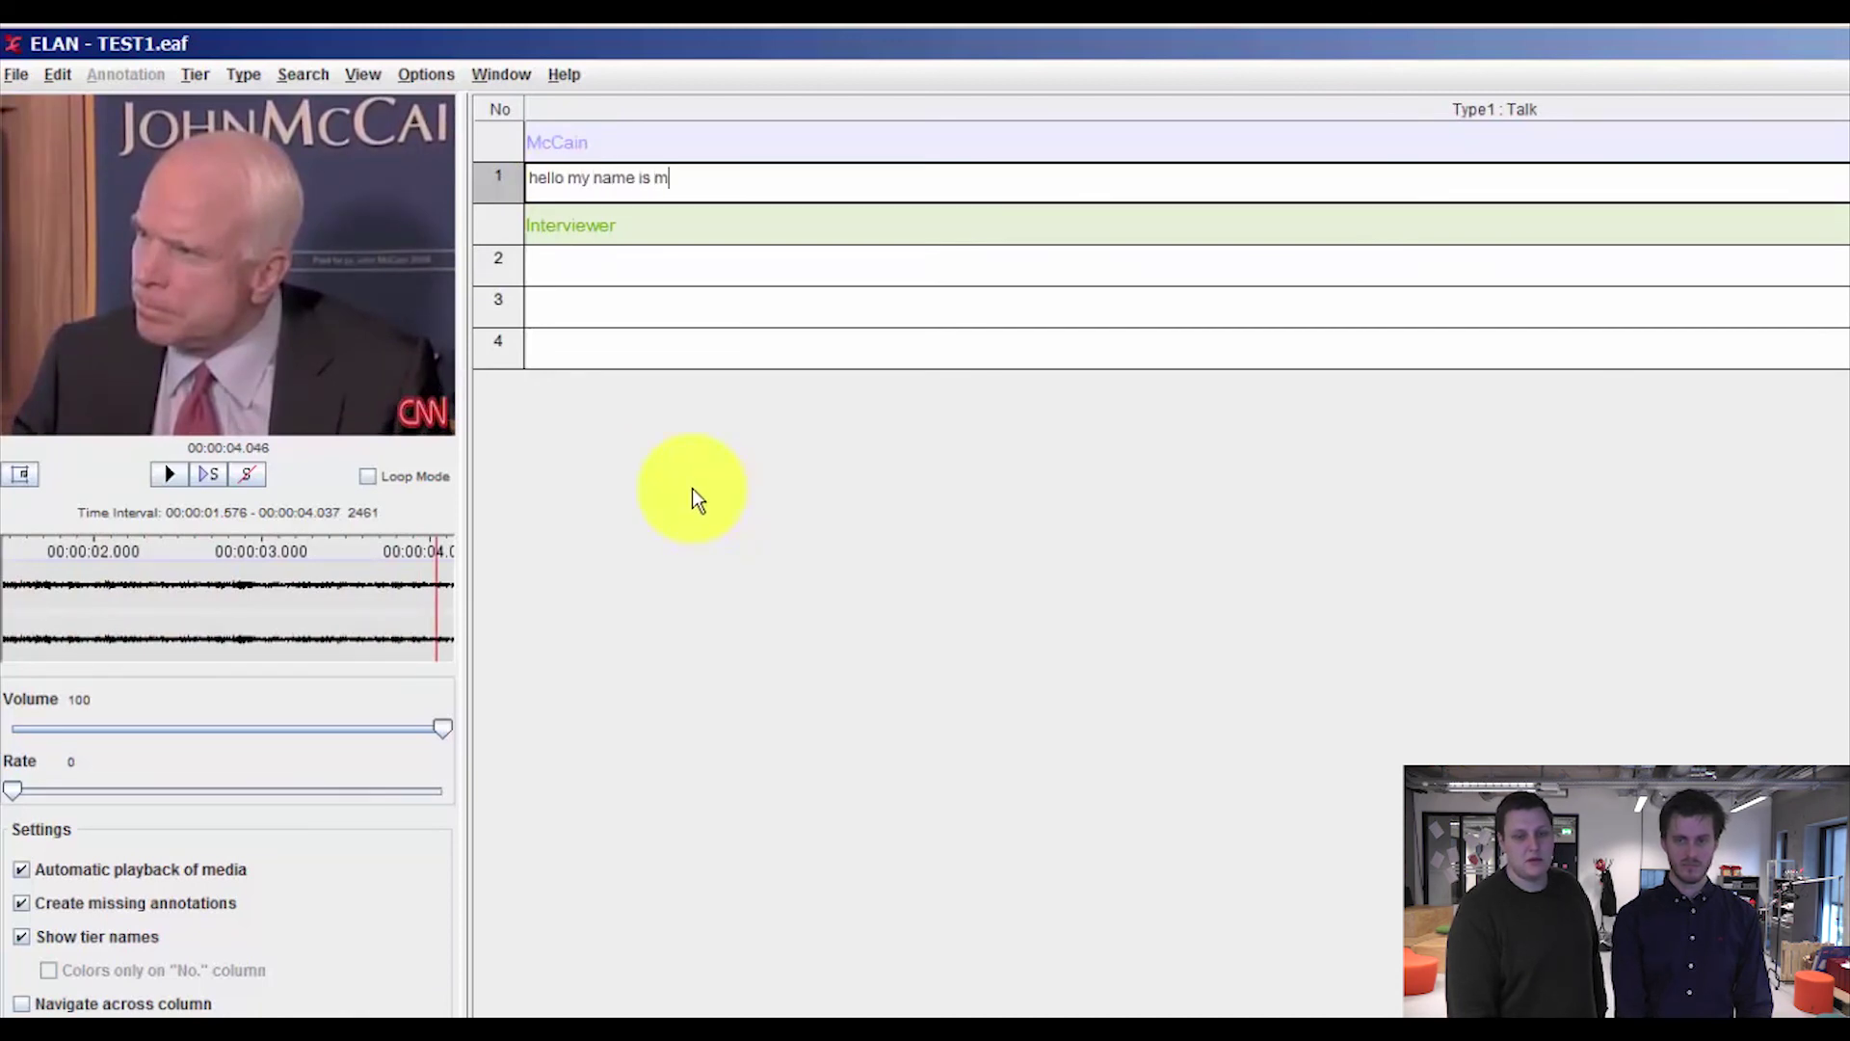
pyautogui.press('BackSpace')
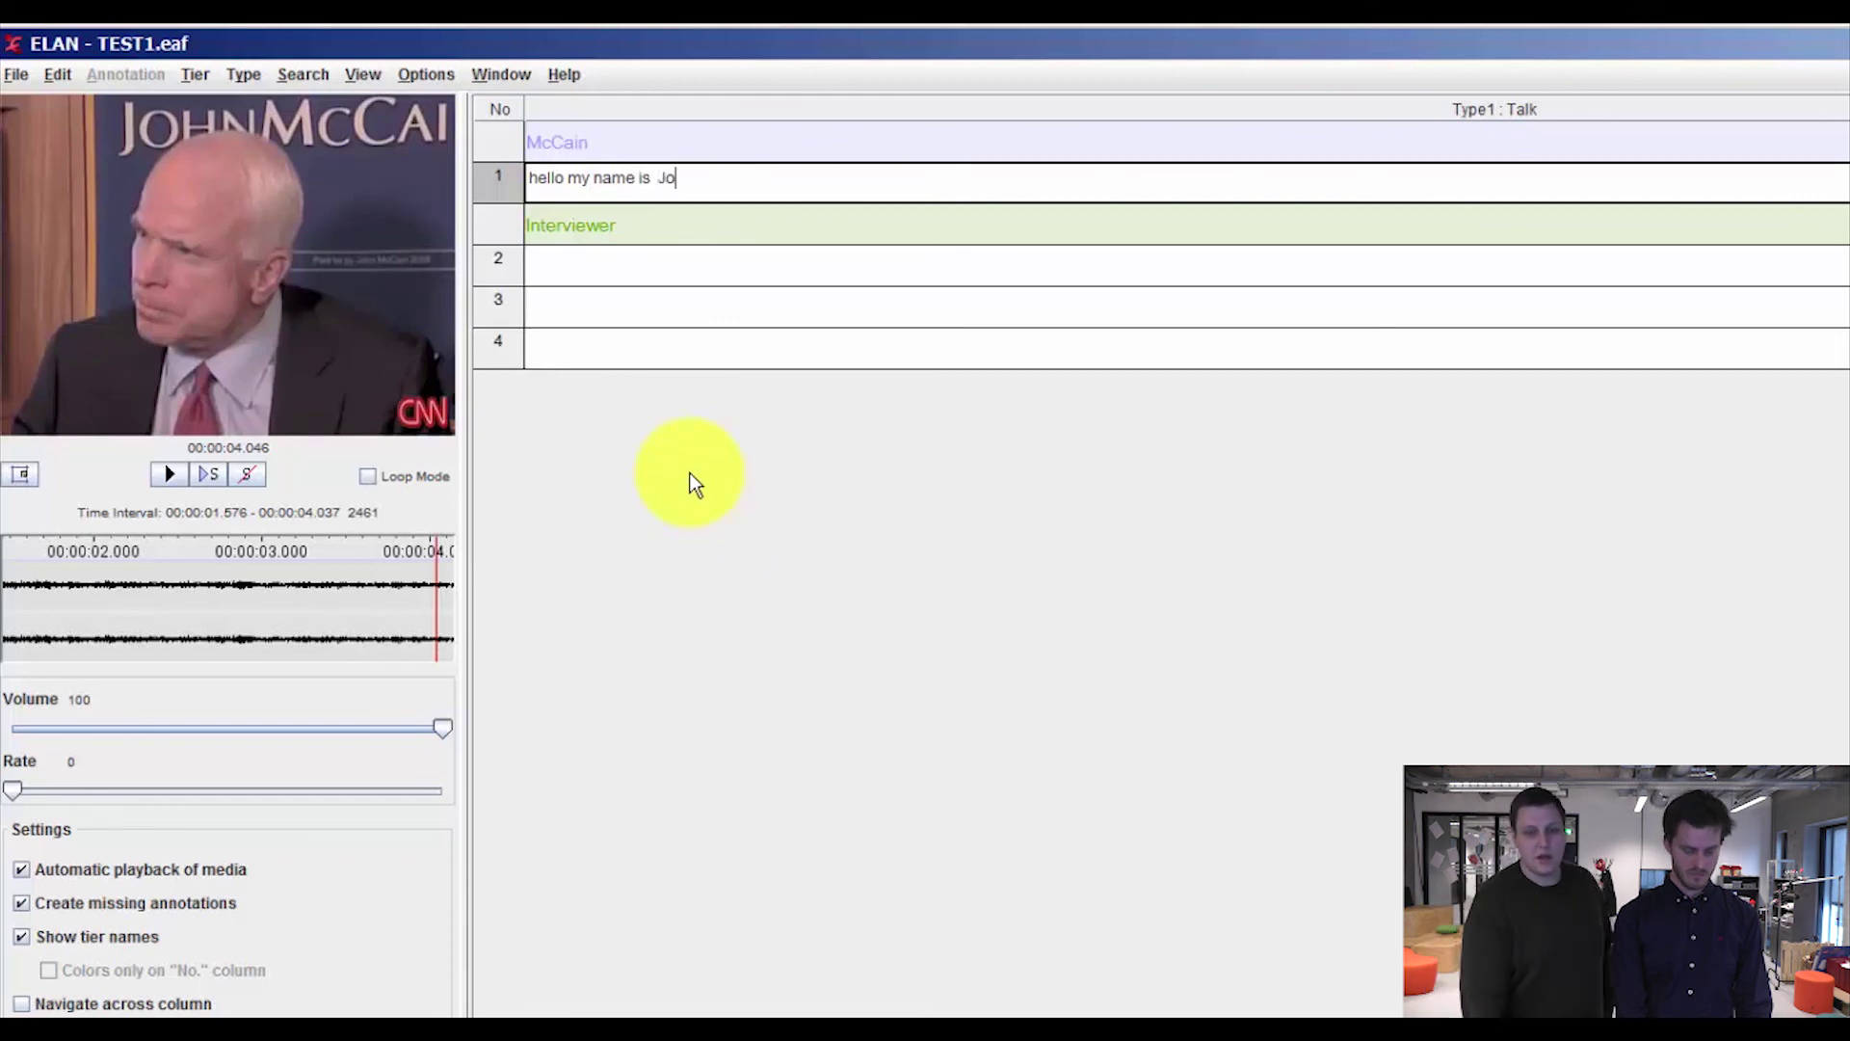
pyautogui.write('hn')
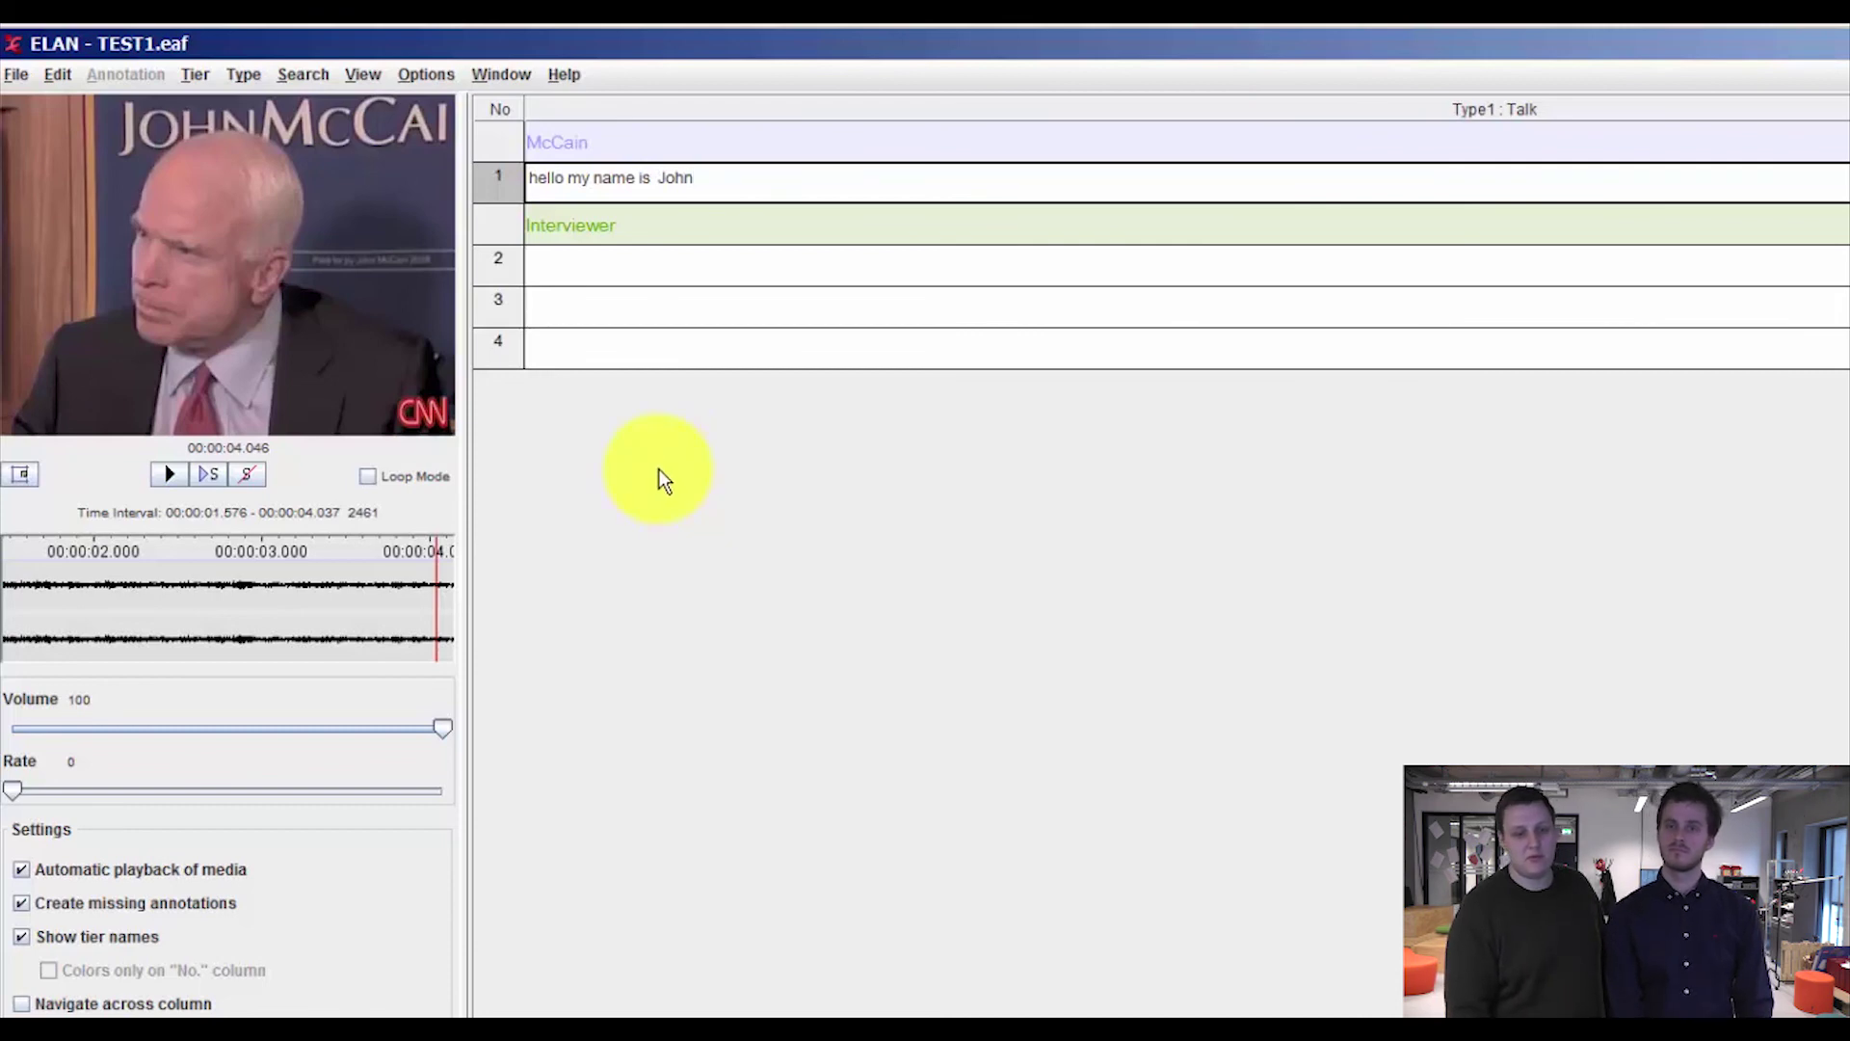
pyautogui.click(760, 175)
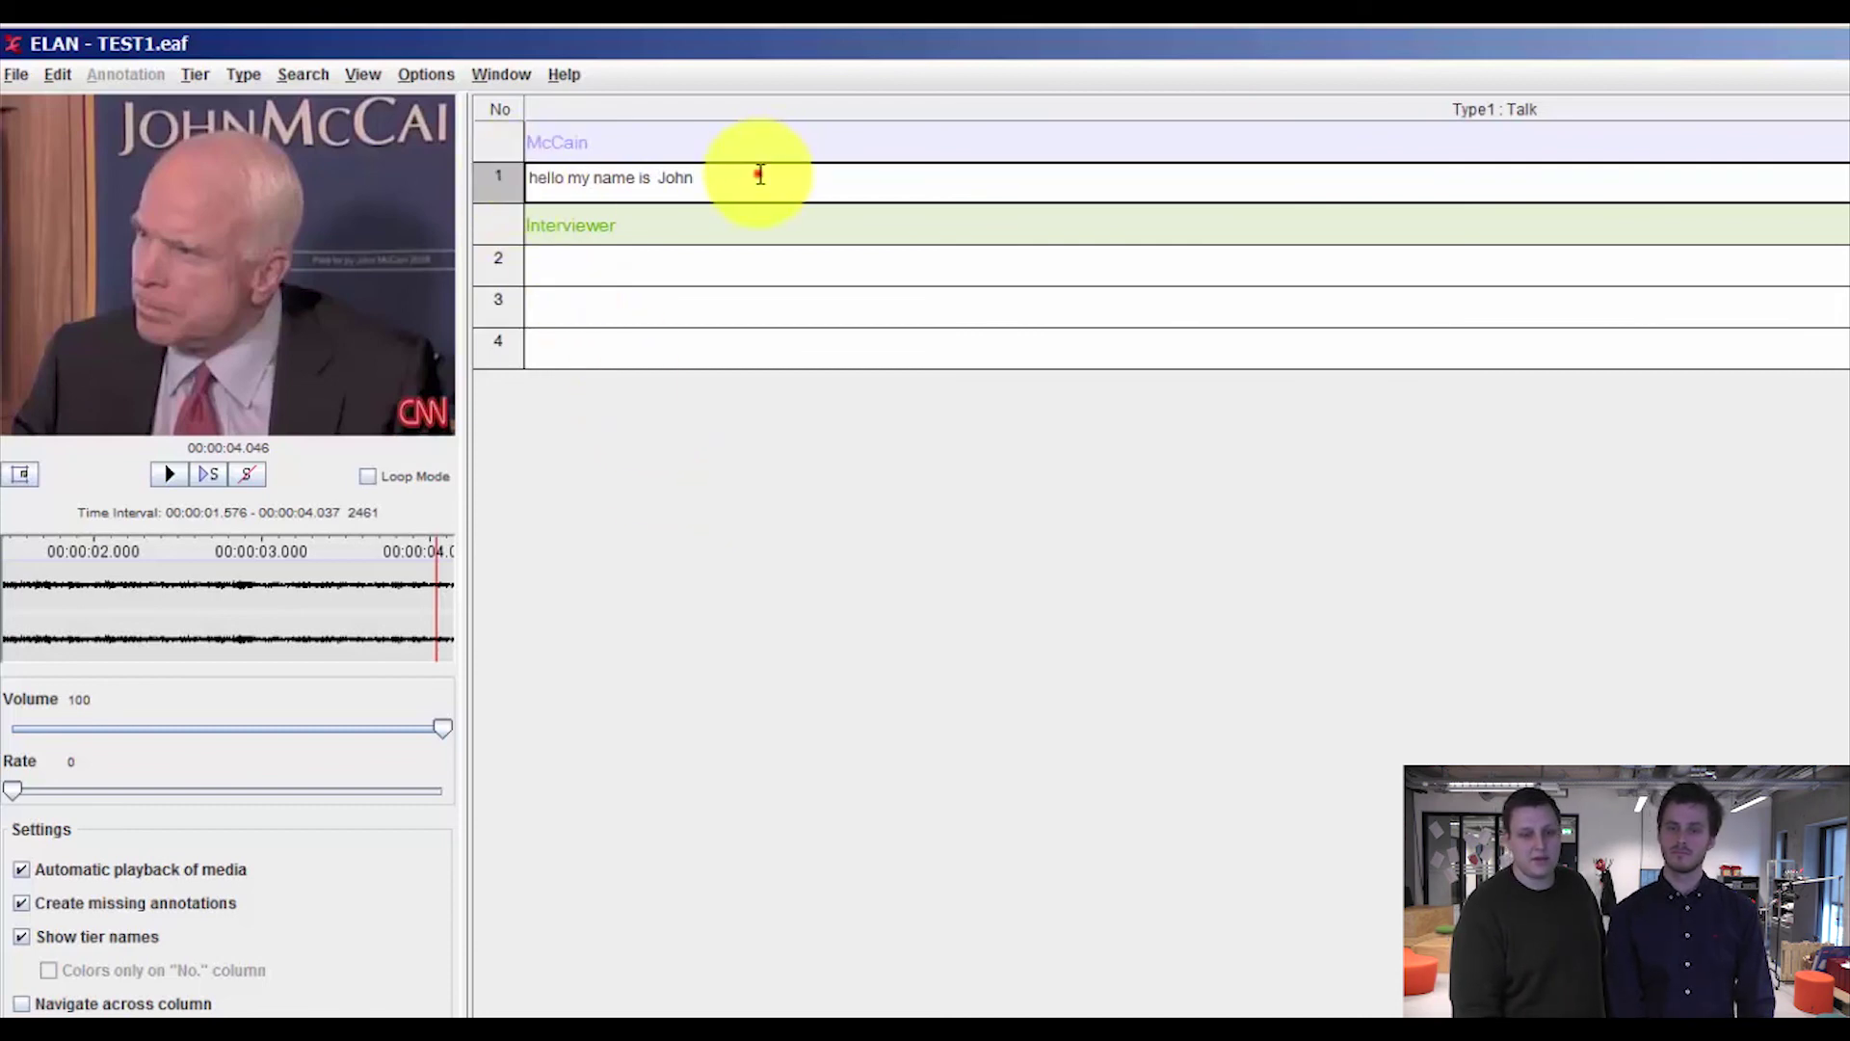
pyautogui.click(498, 183)
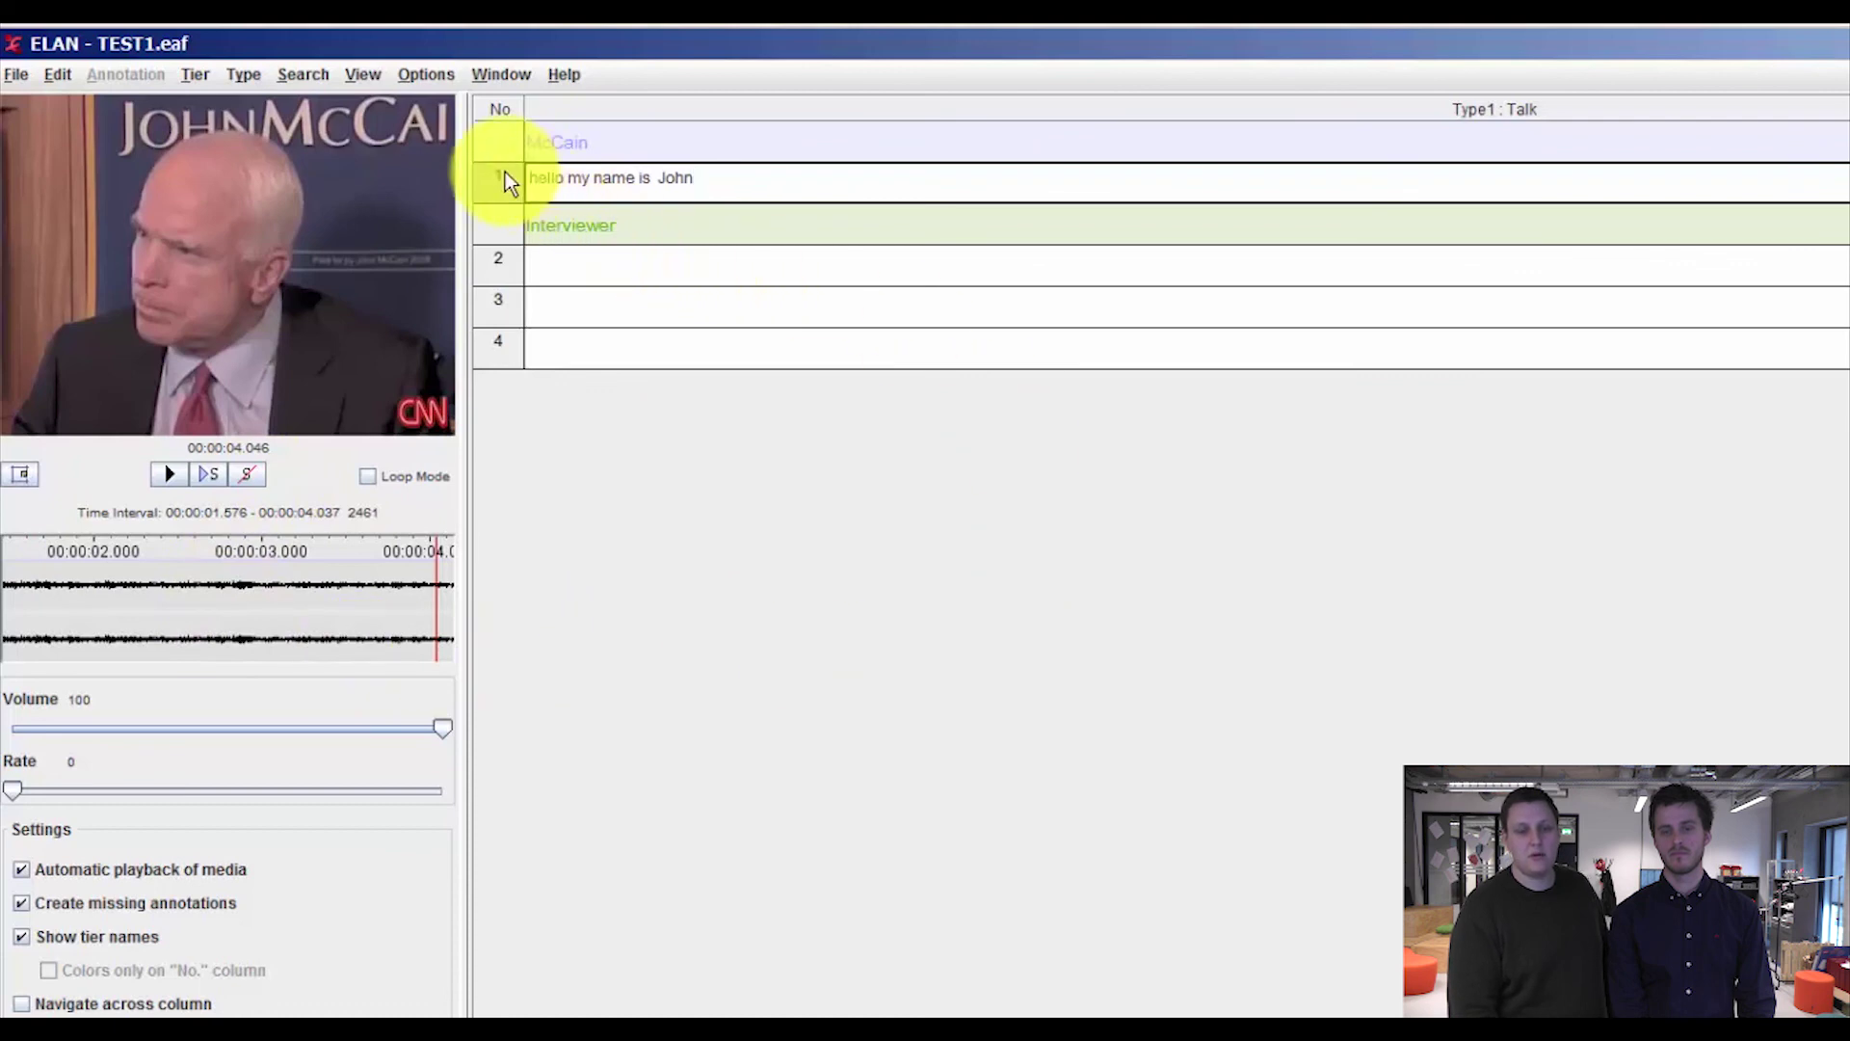
pyautogui.click(801, 189)
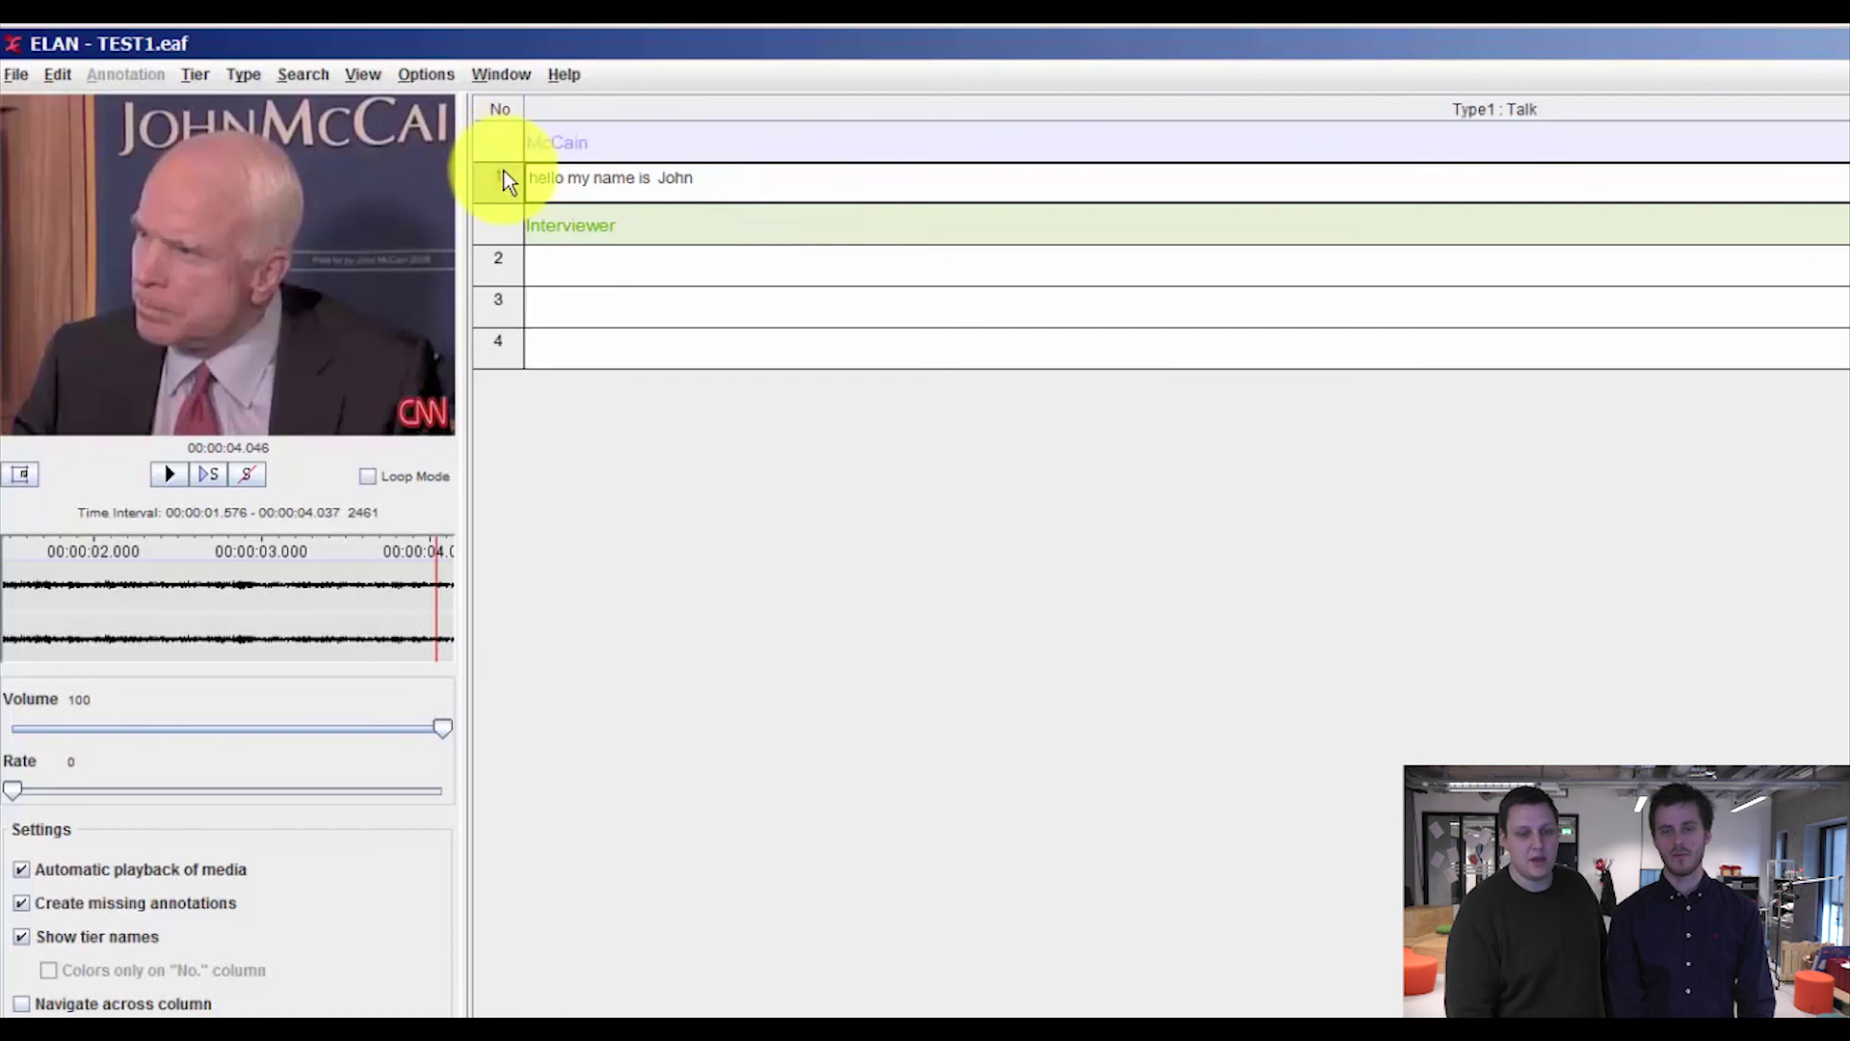
# Fill the Interviewer rows with 'my name is' plus a first name, 'How are you' and 'Do you have any news'
pyautogui.click(540, 263)
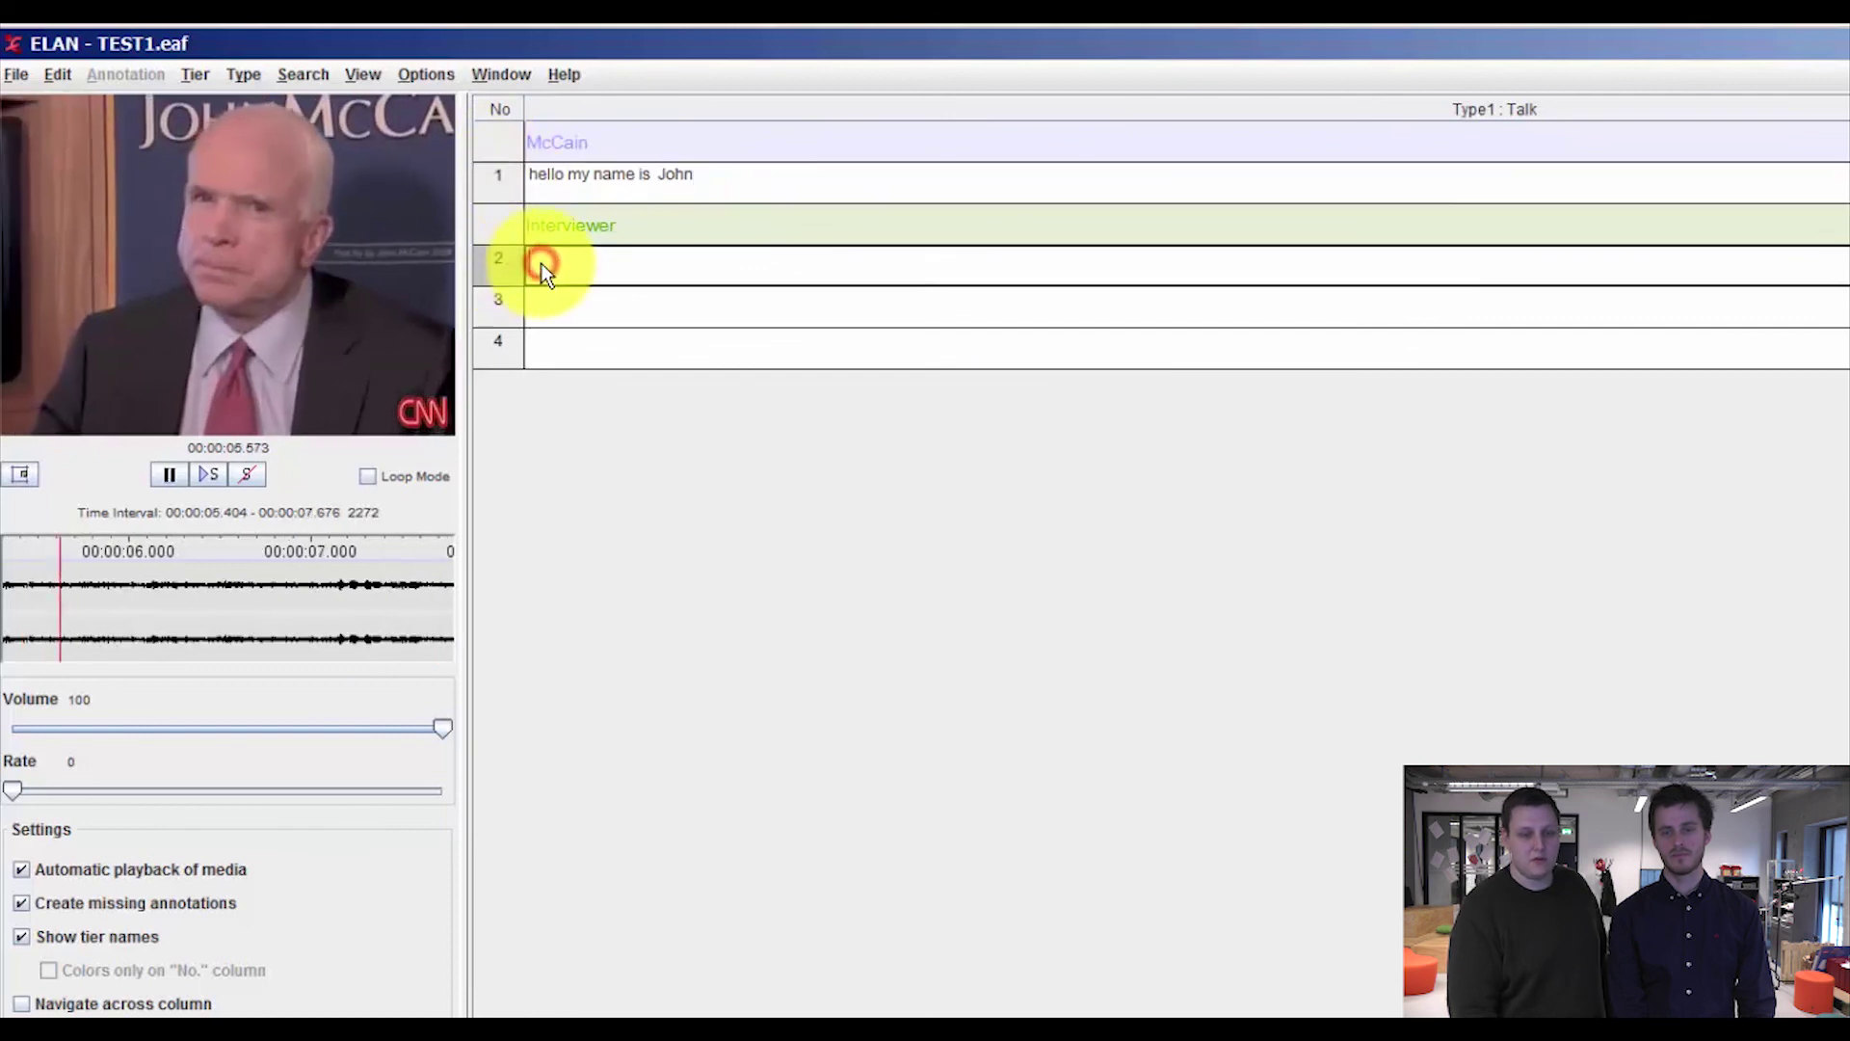
pyautogui.write('m')
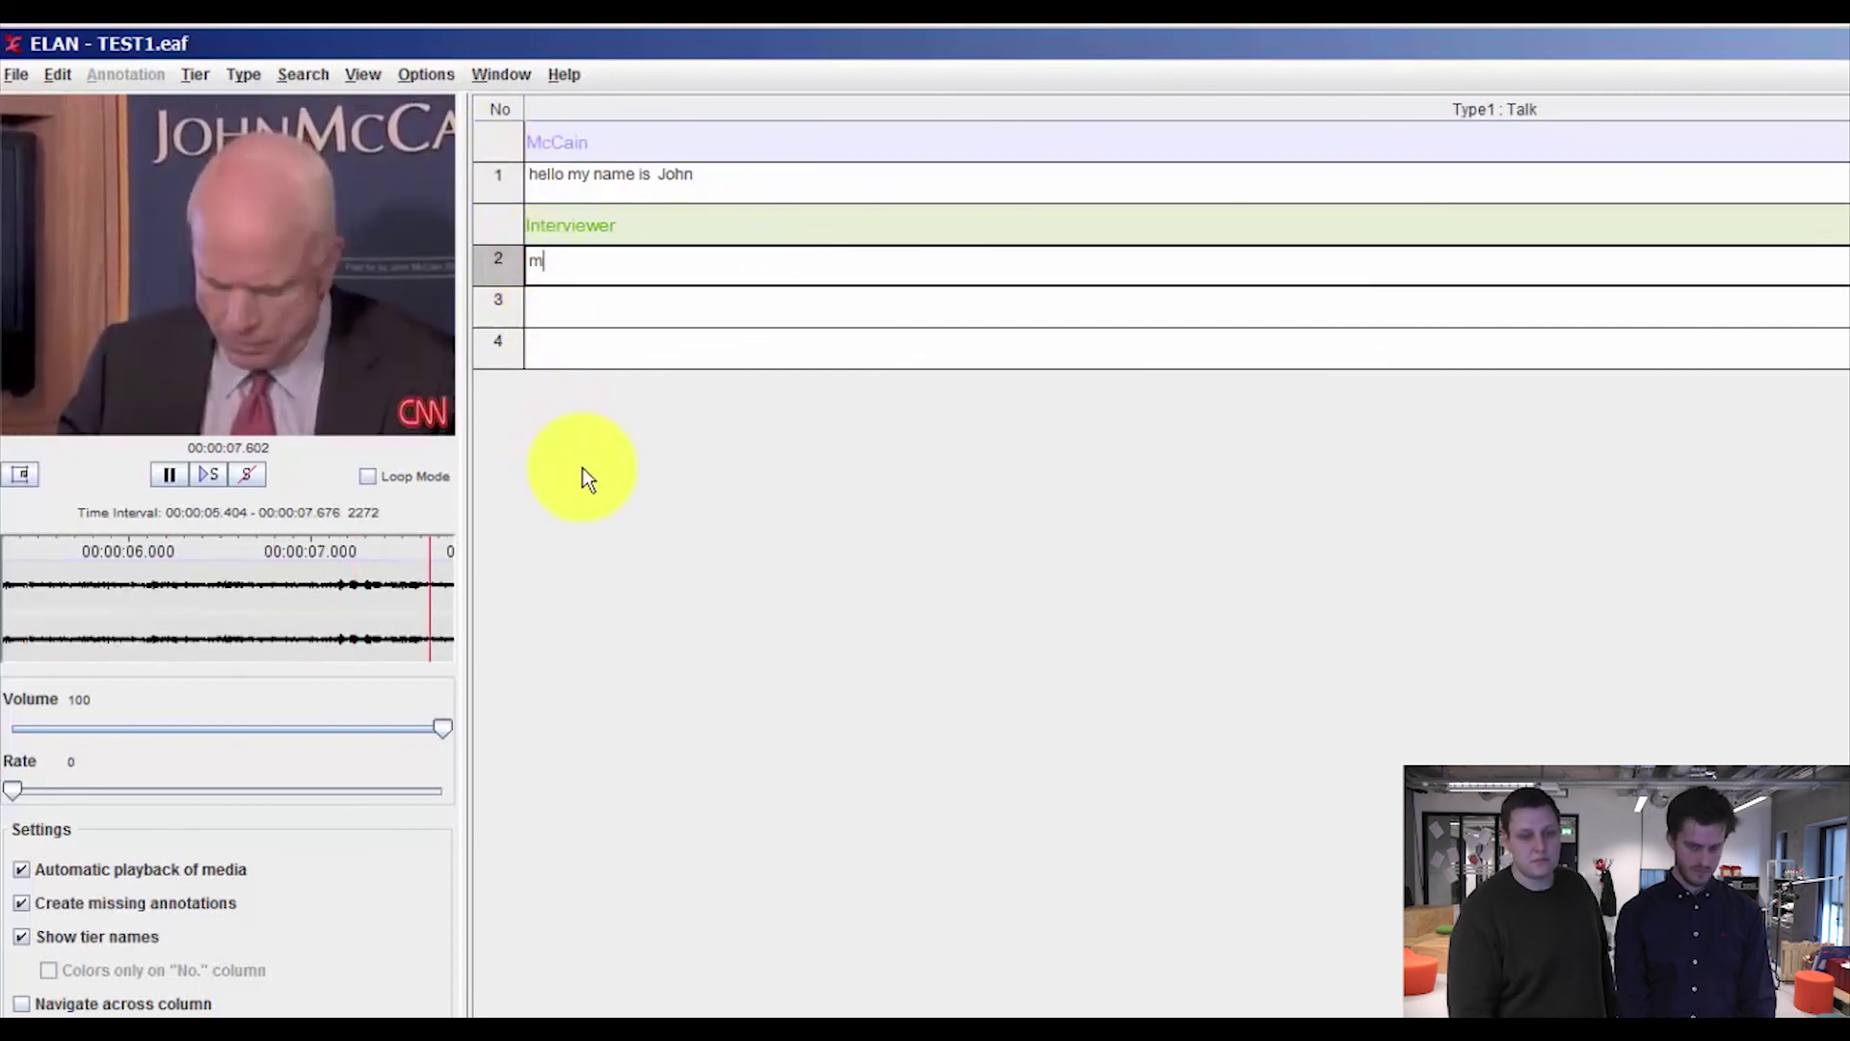
pyautogui.write('y name ')
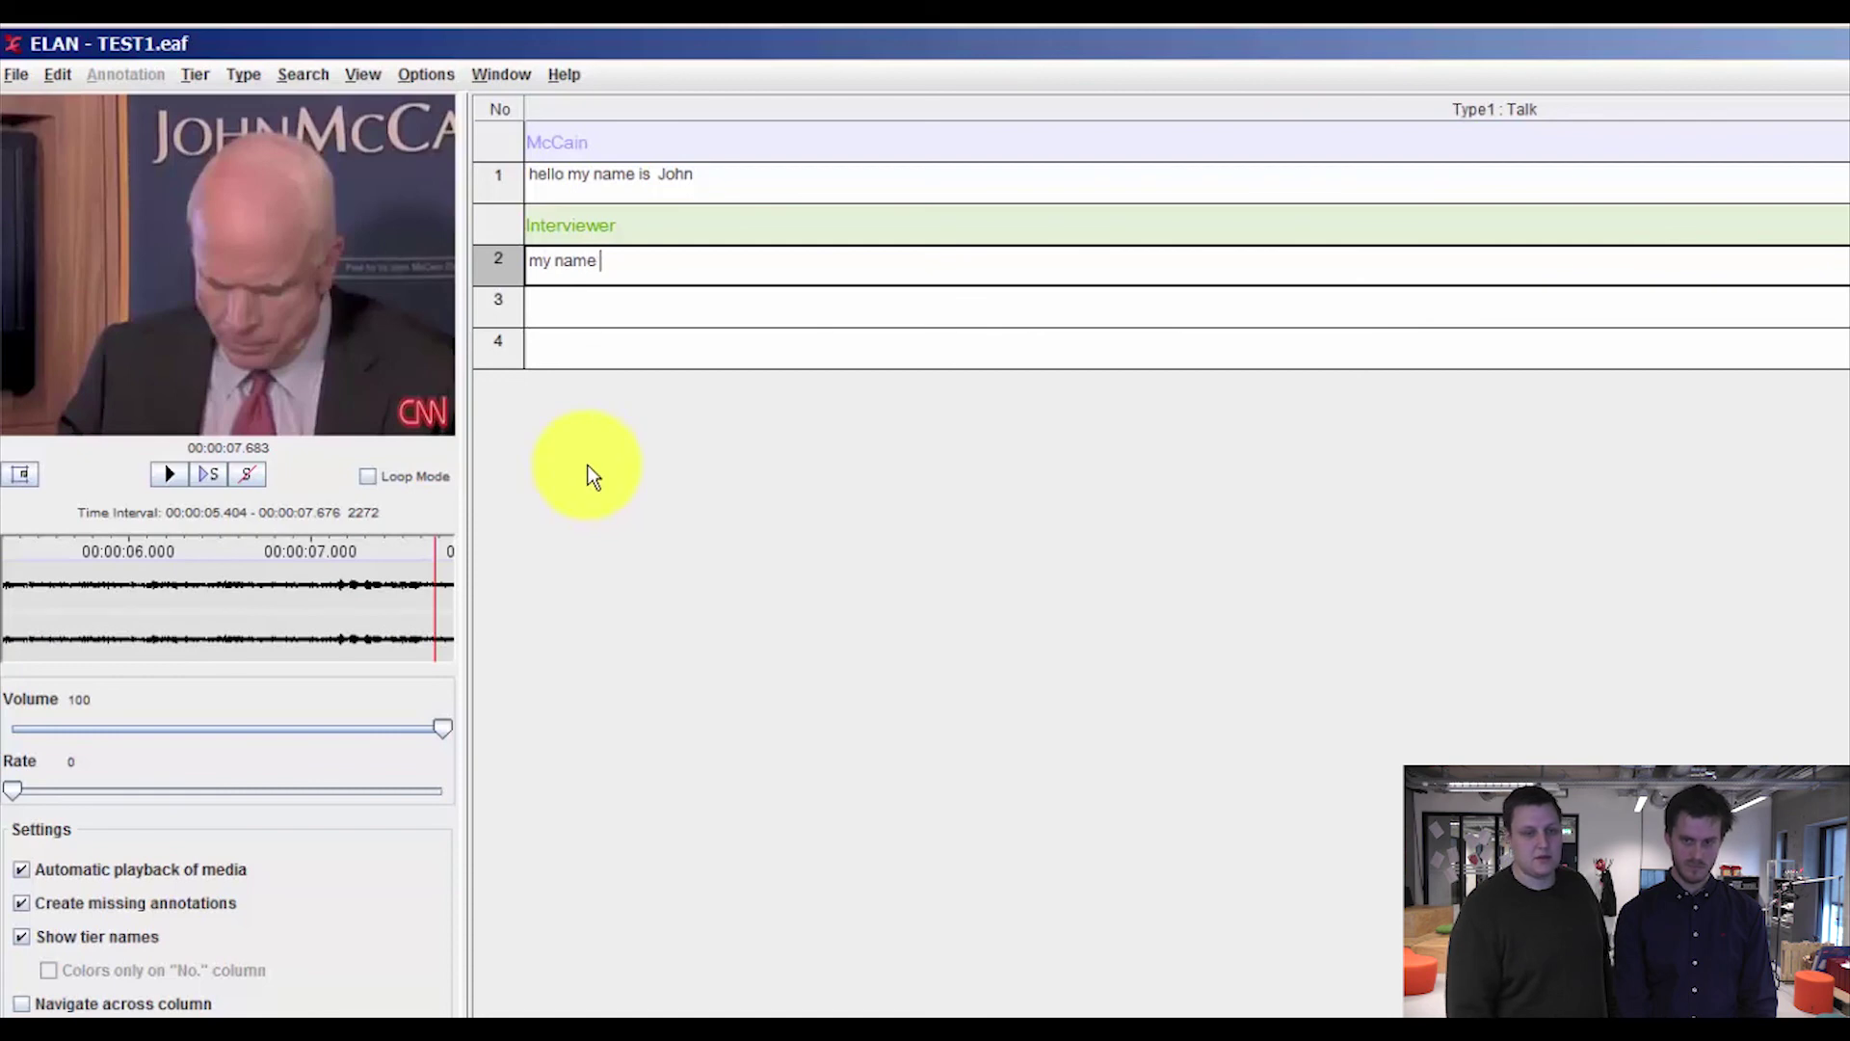
pyautogui.write('is Kim')
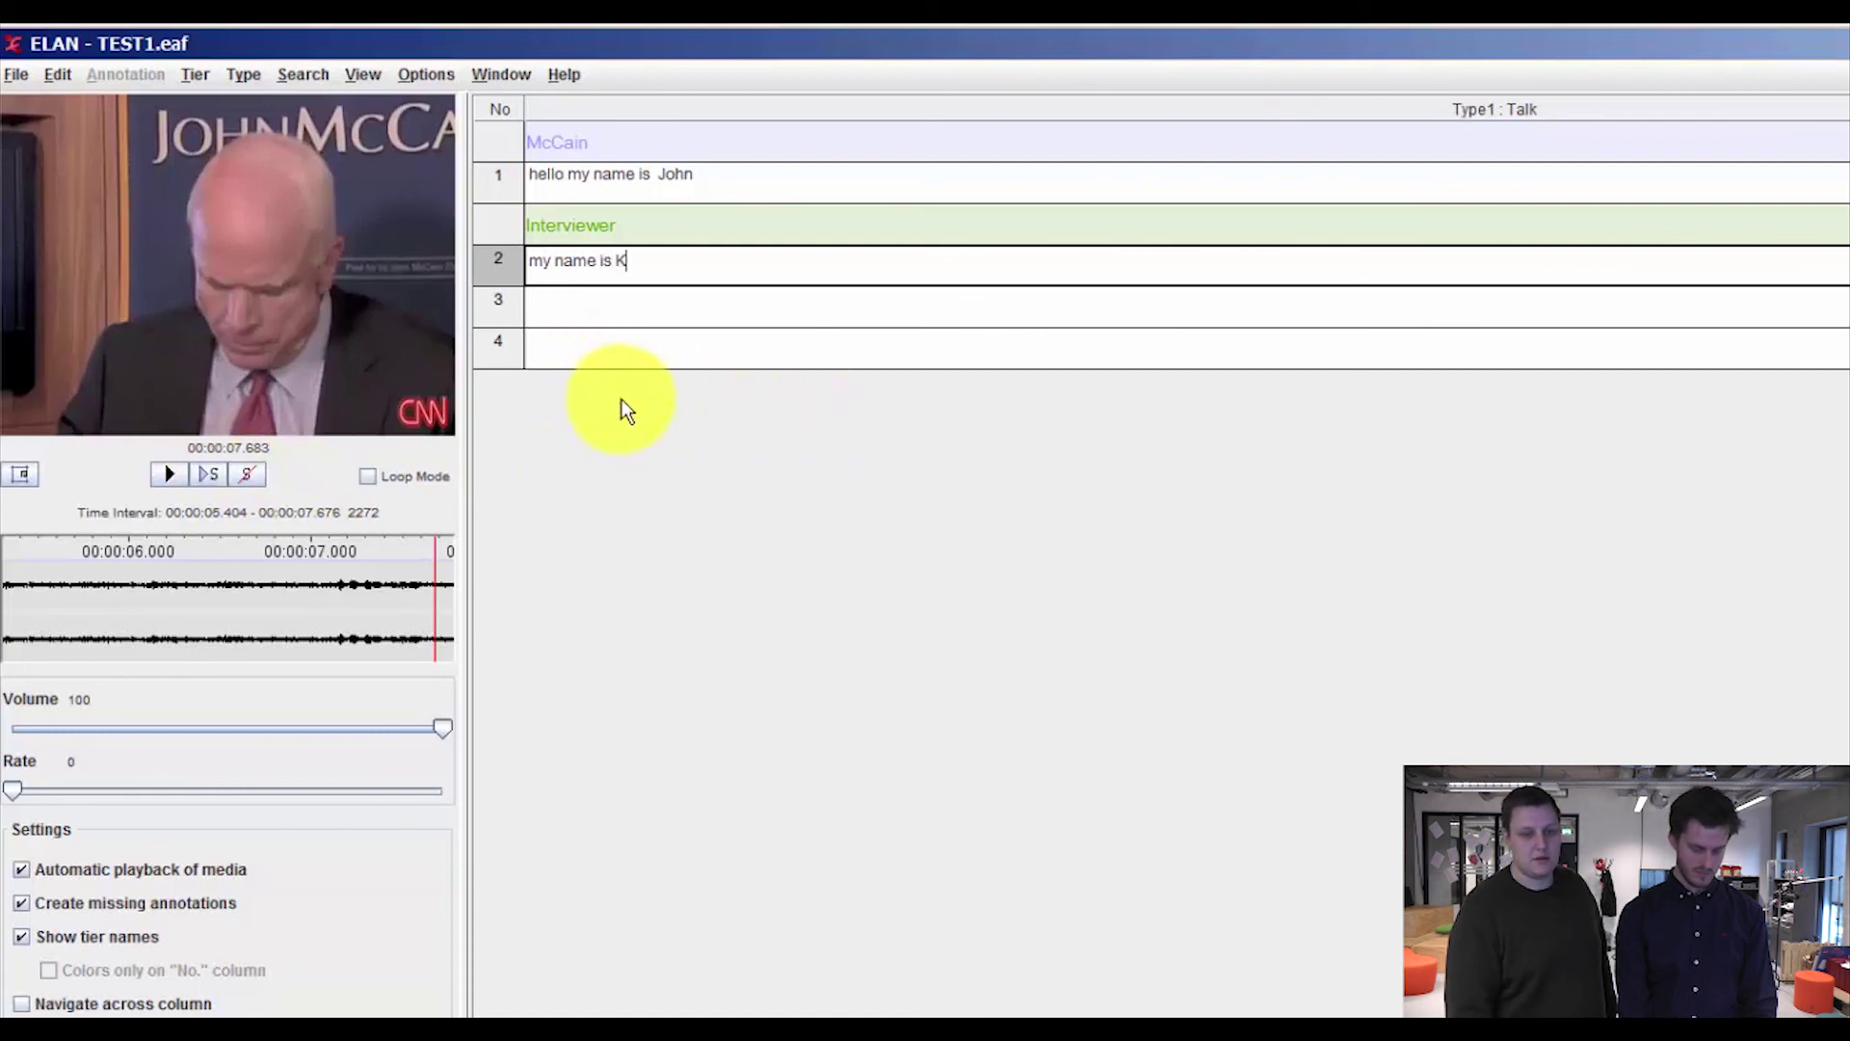
pyautogui.click(586, 300)
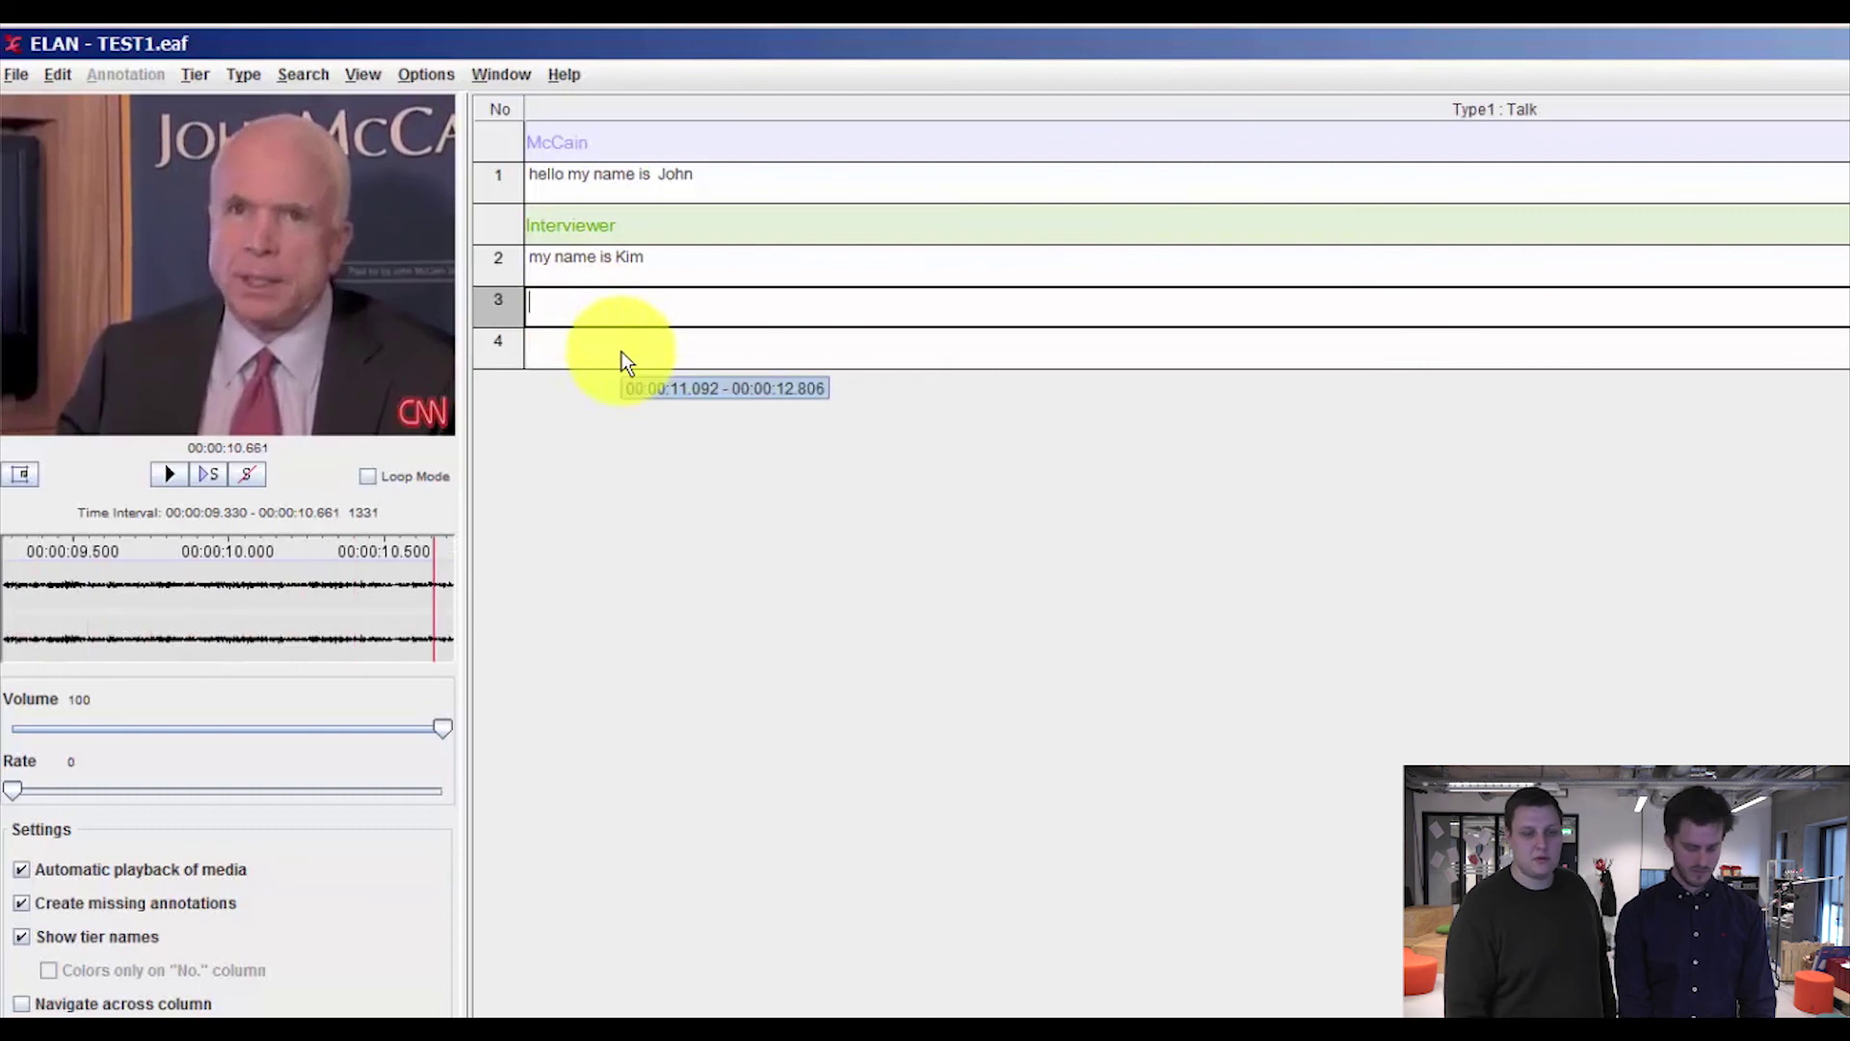
pyautogui.write('How are y')
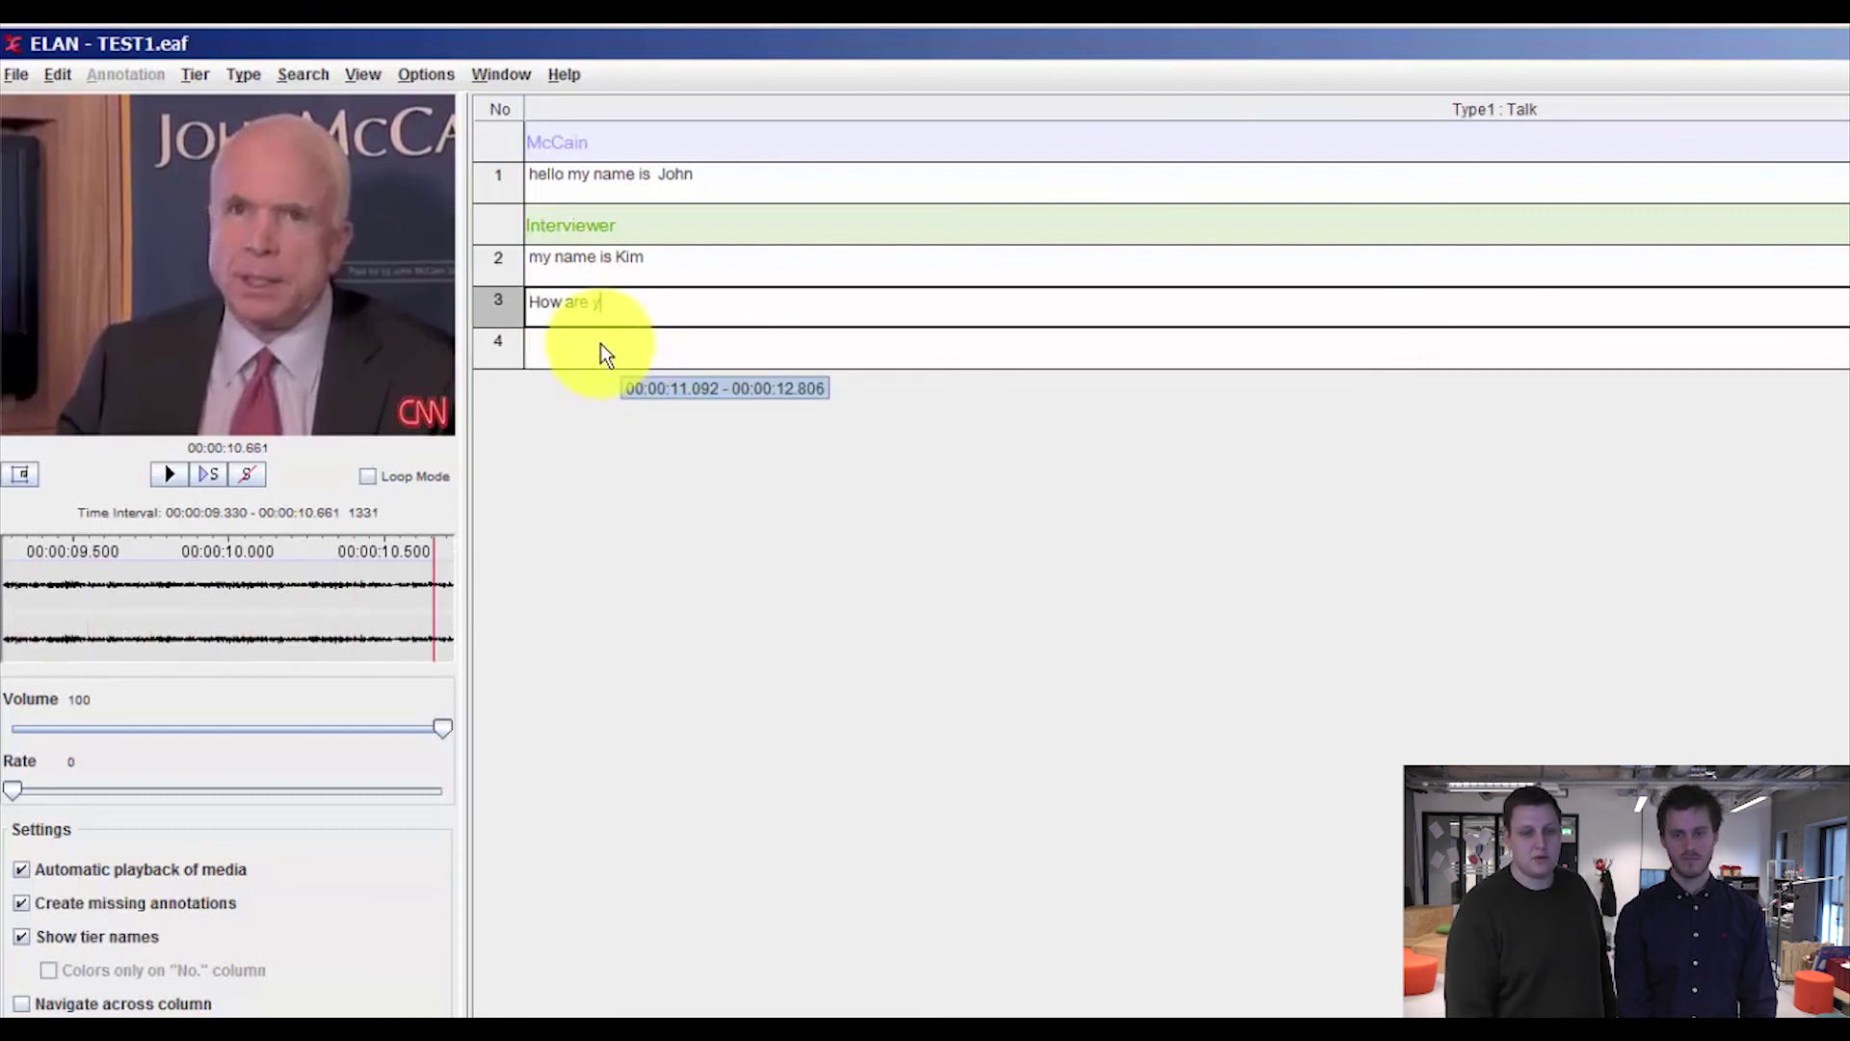
pyautogui.write('ou')
pyautogui.click(599, 345)
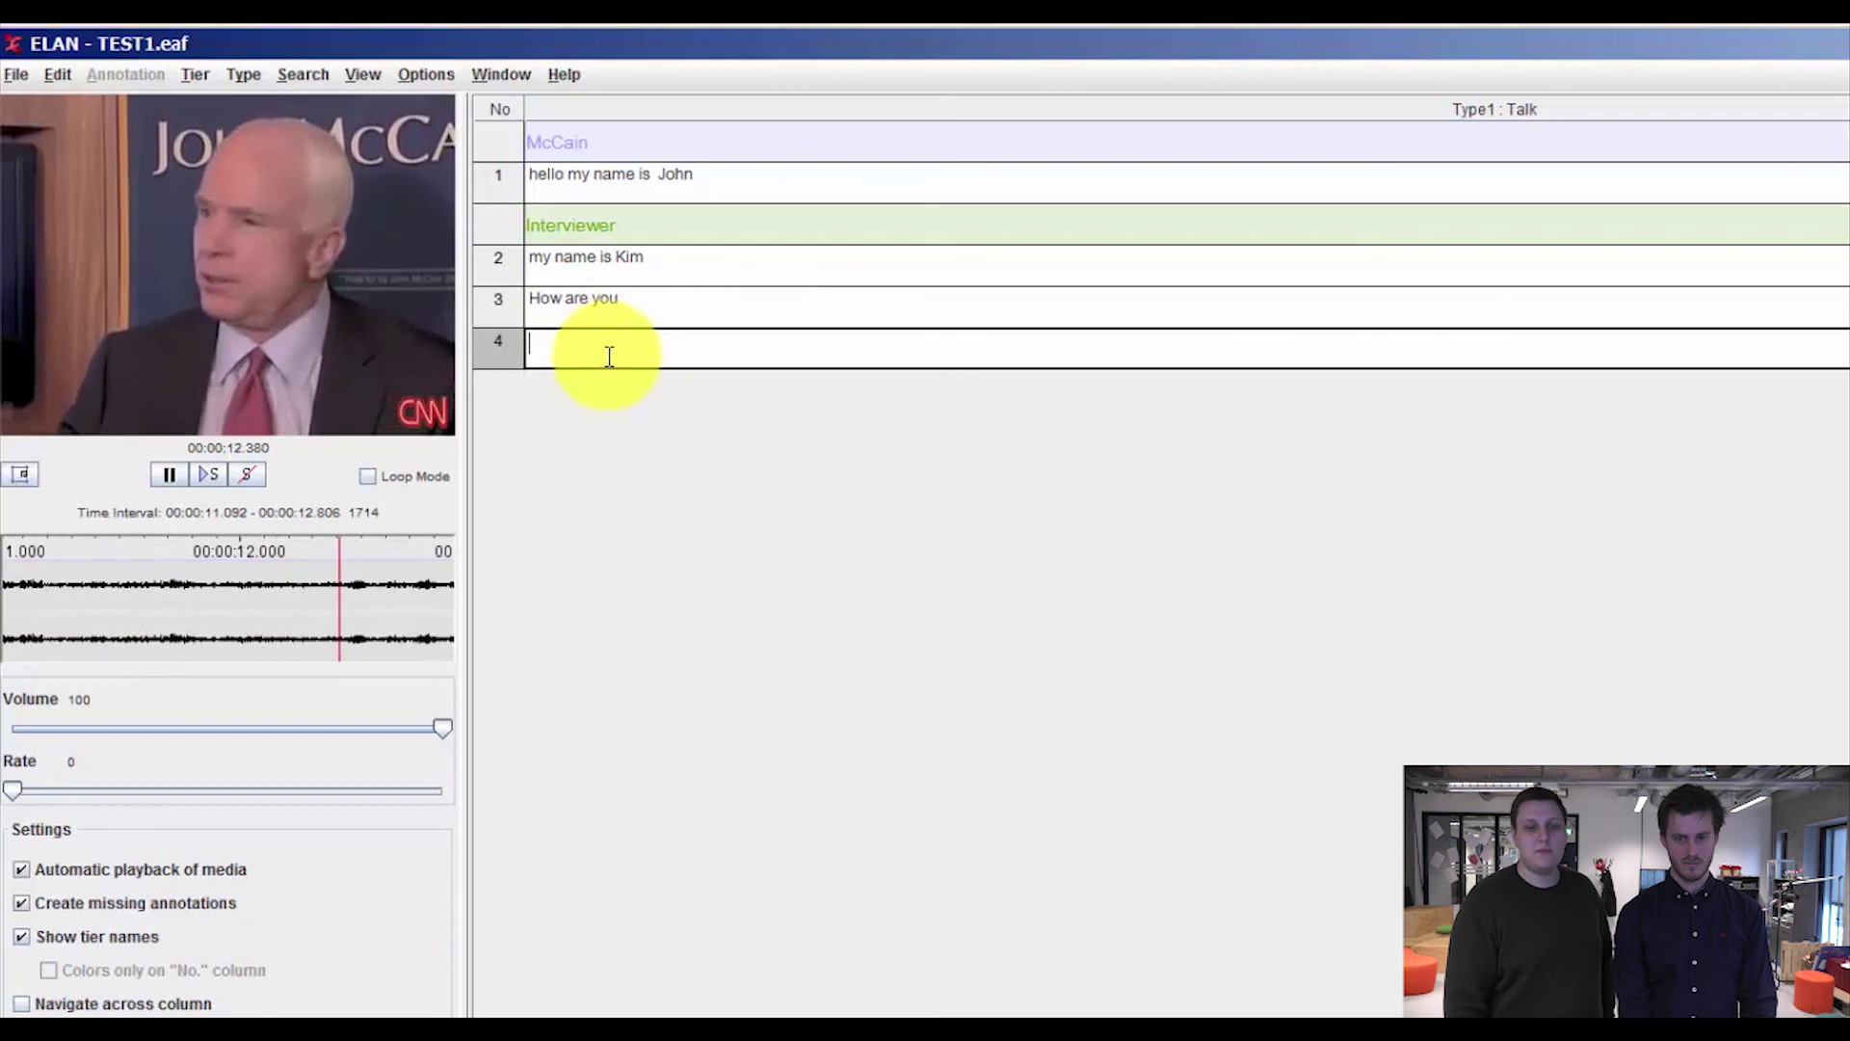
pyautogui.write('Do ')
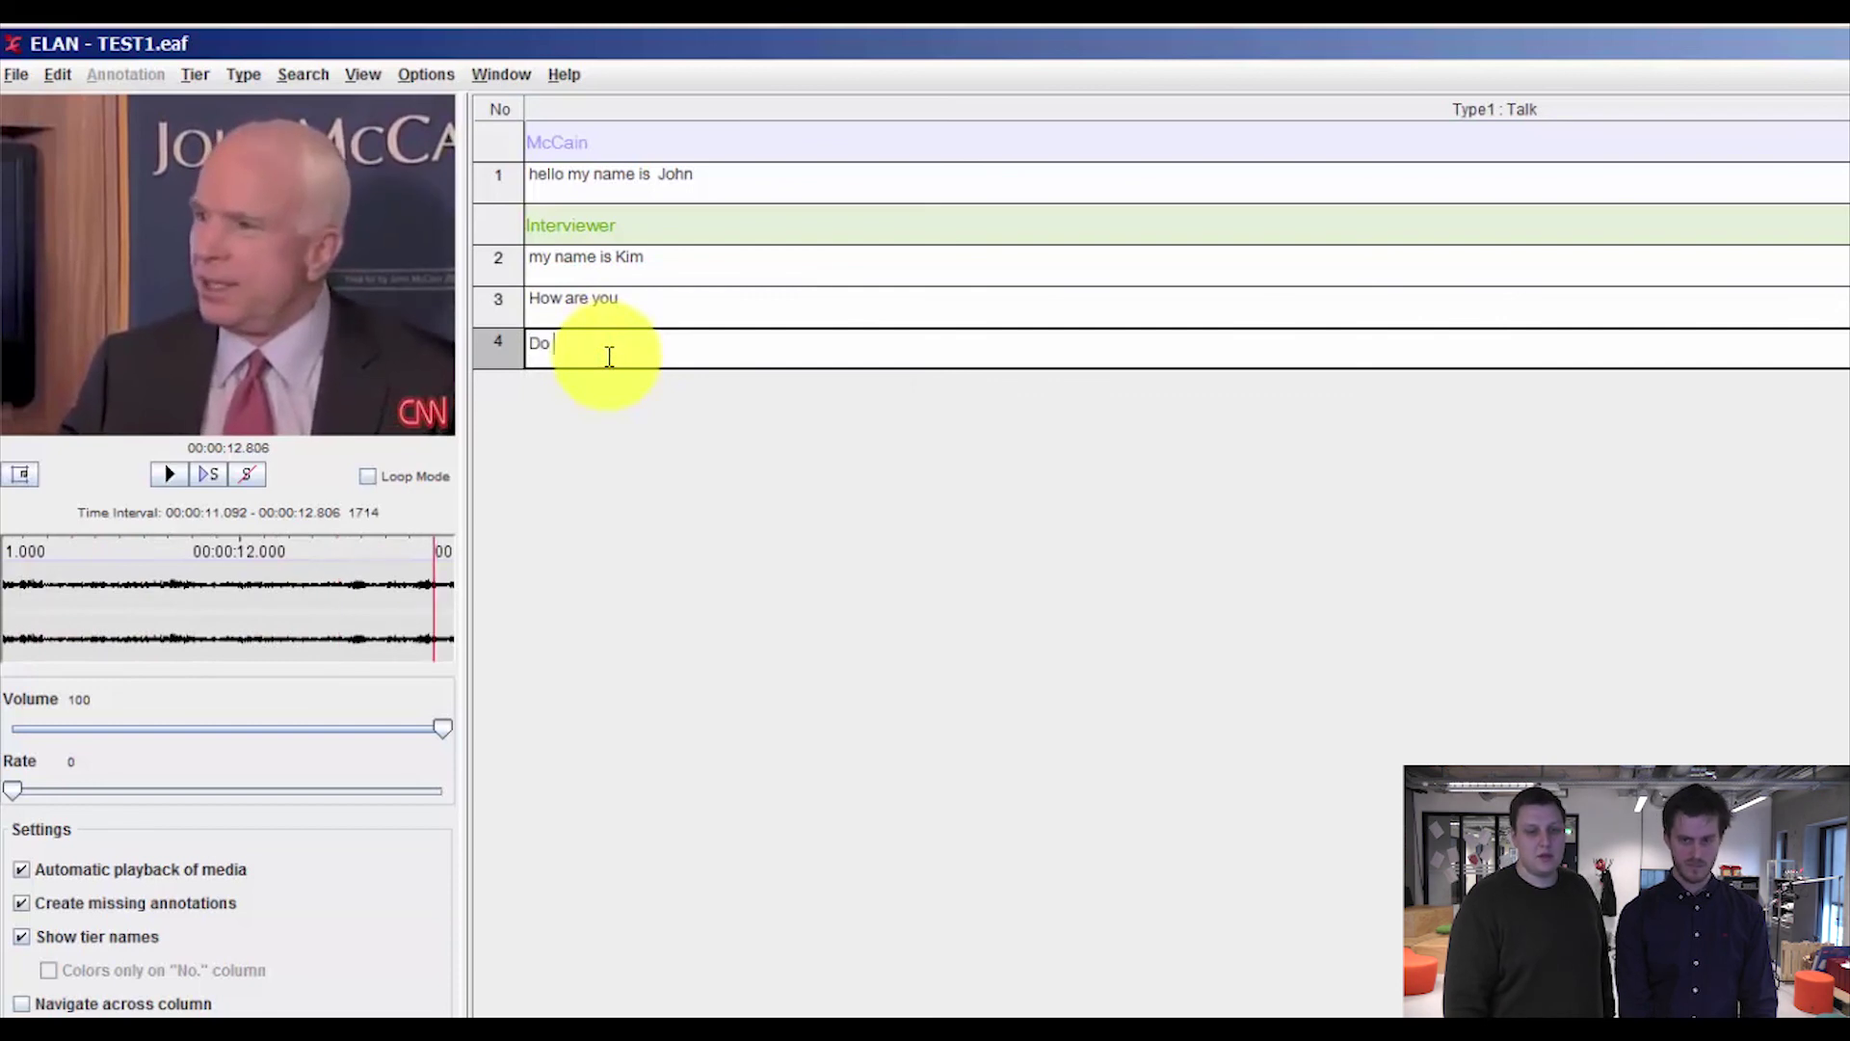
pyautogui.write('you have ')
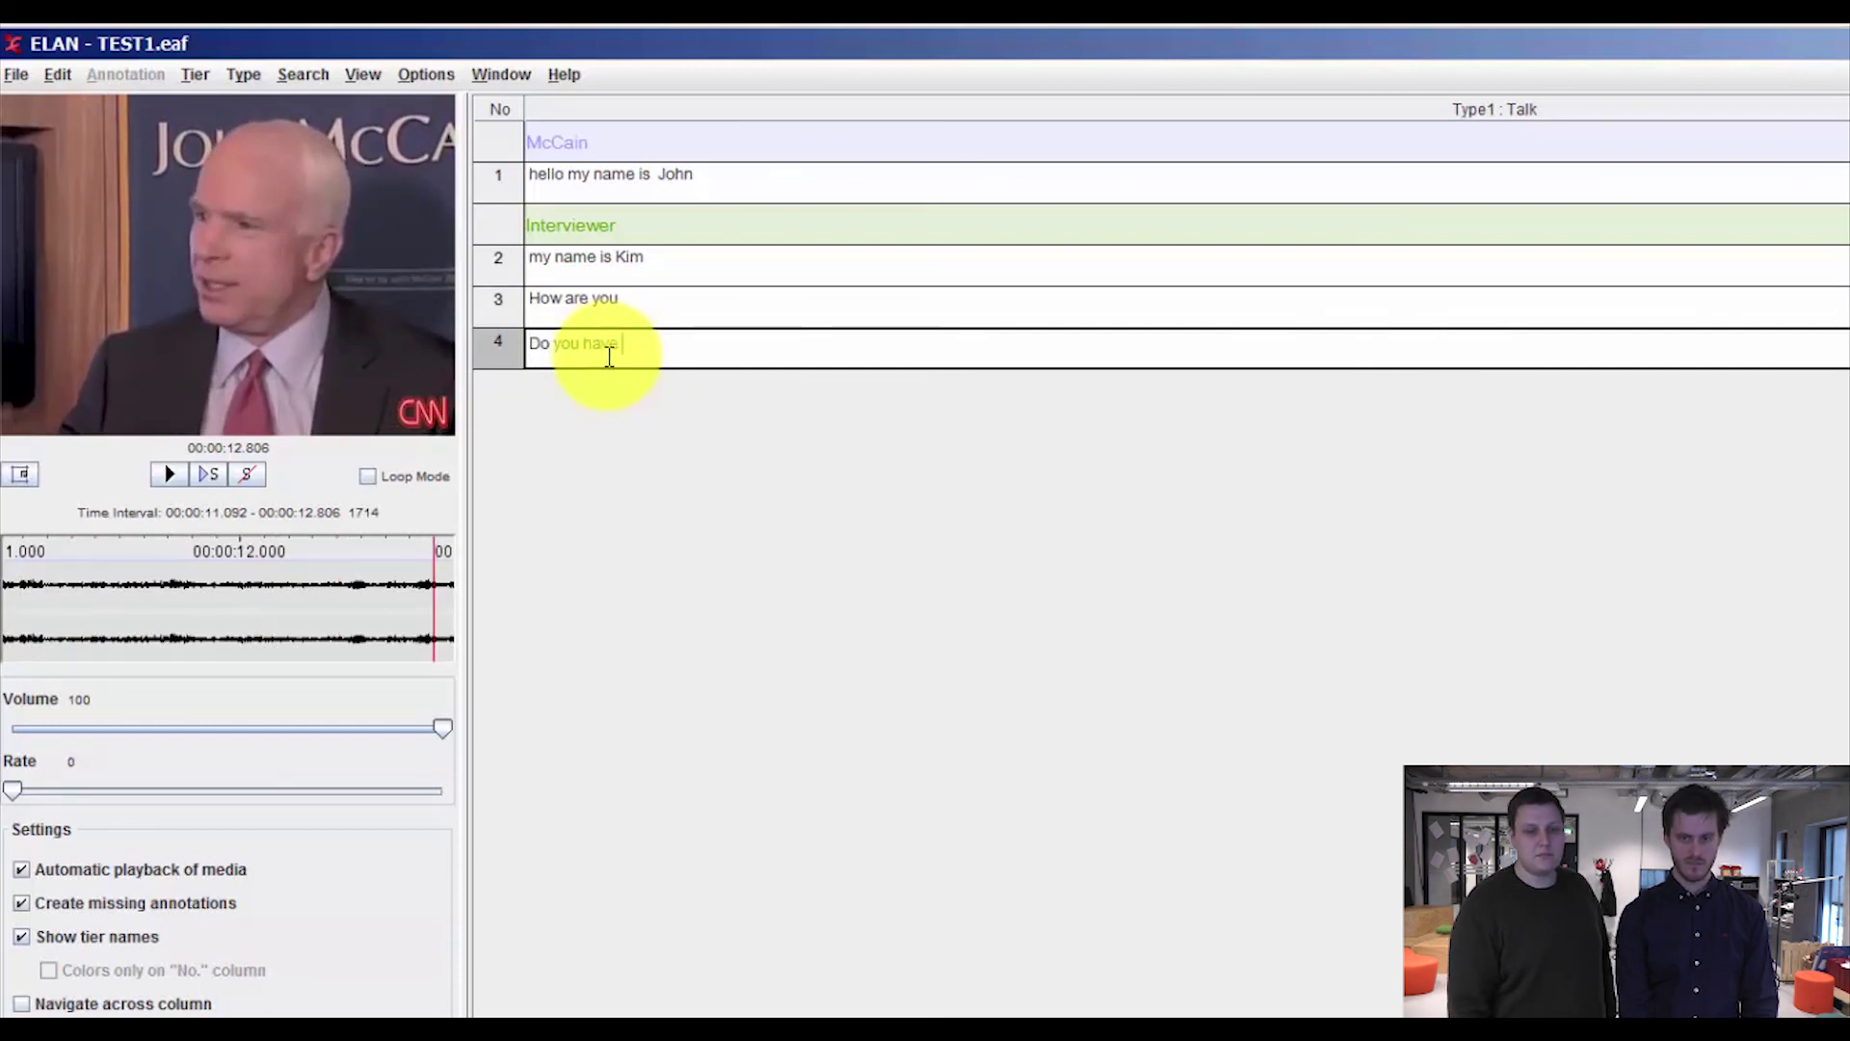
pyautogui.write('any')
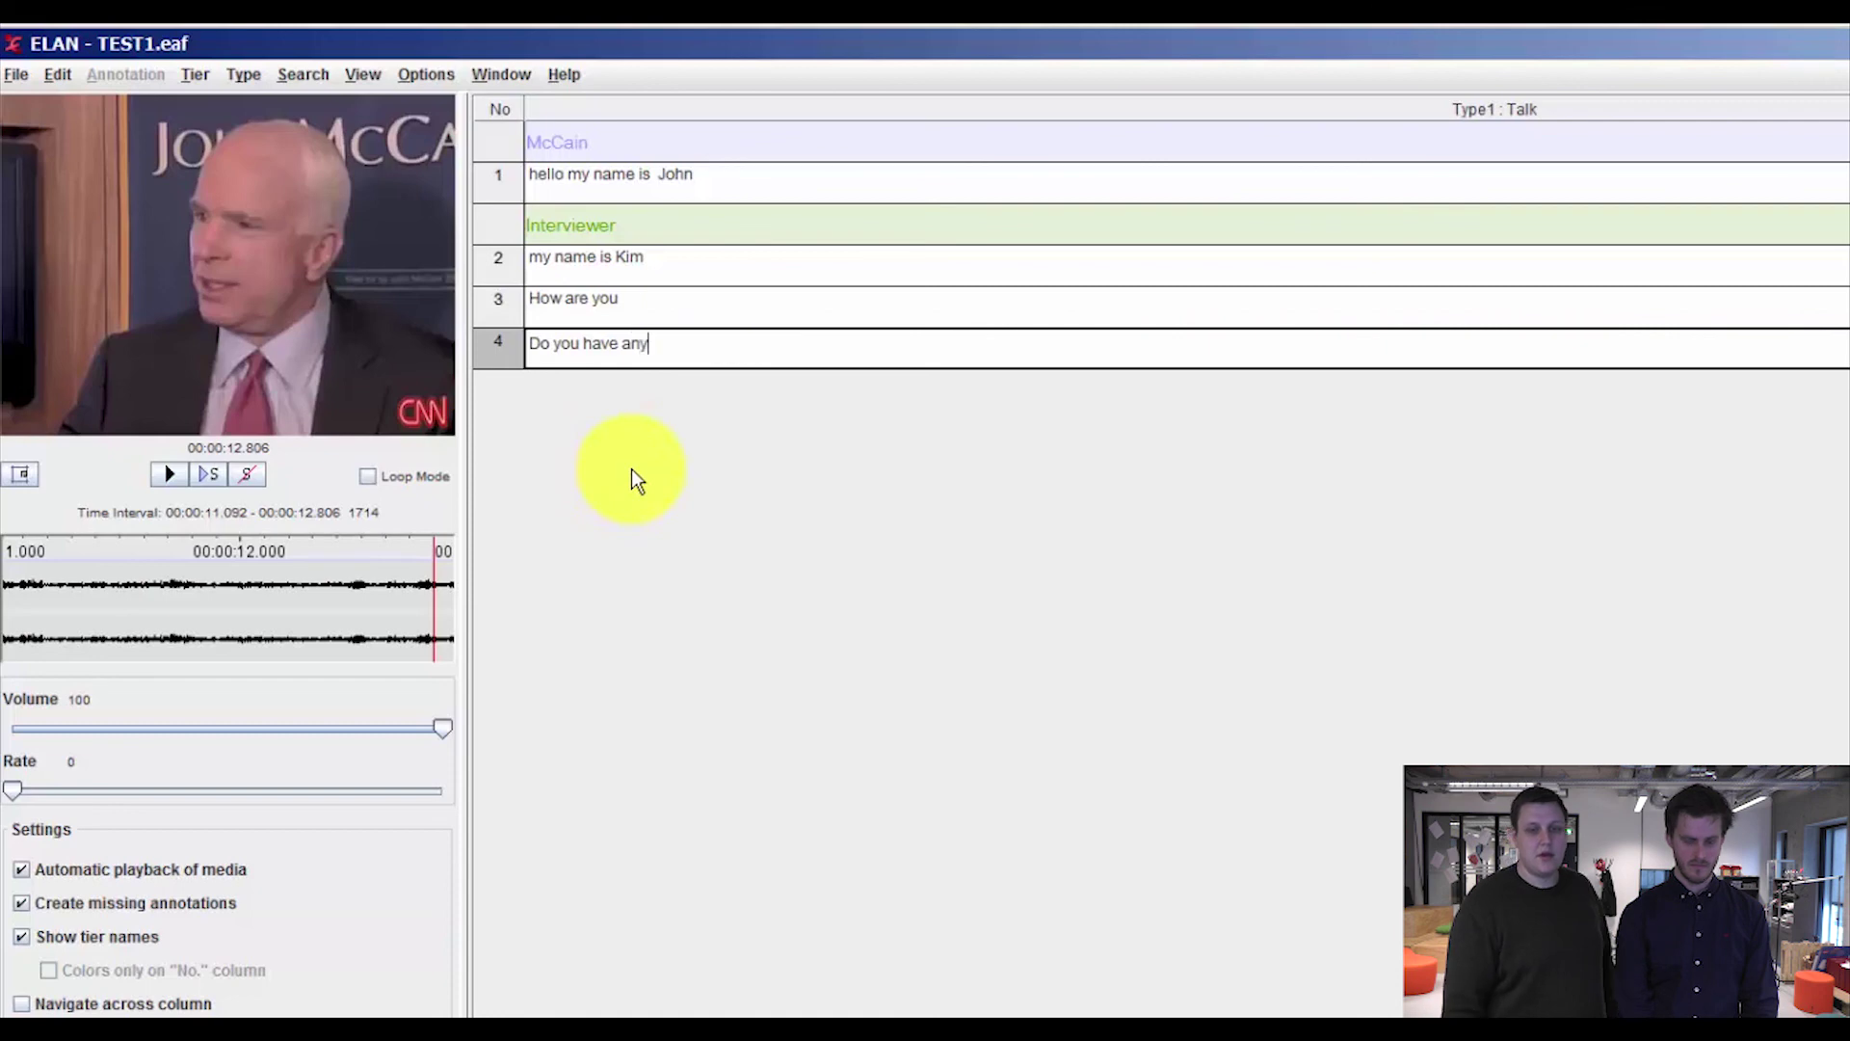
pyautogui.write(' news')
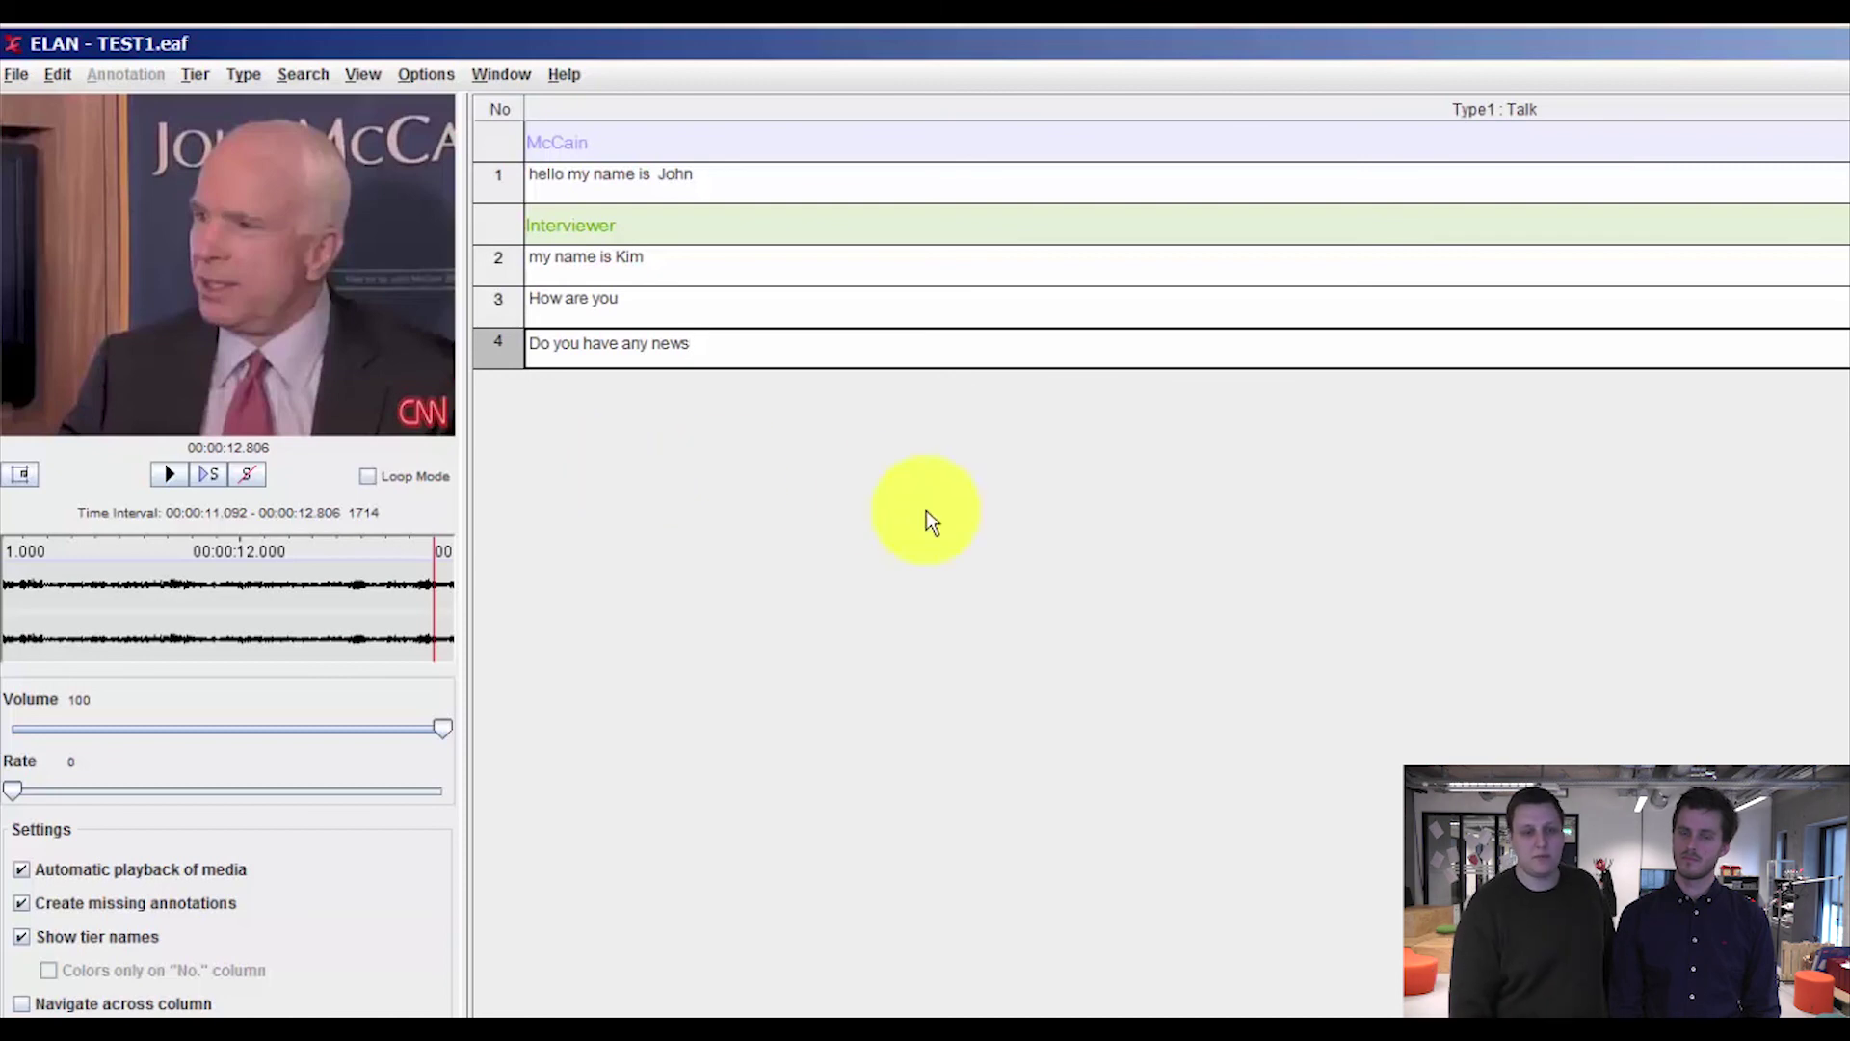
# Switch ELAN to Annotation Mode and scroll the timeline back to earlier annotations
pyautogui.click(410, 75)
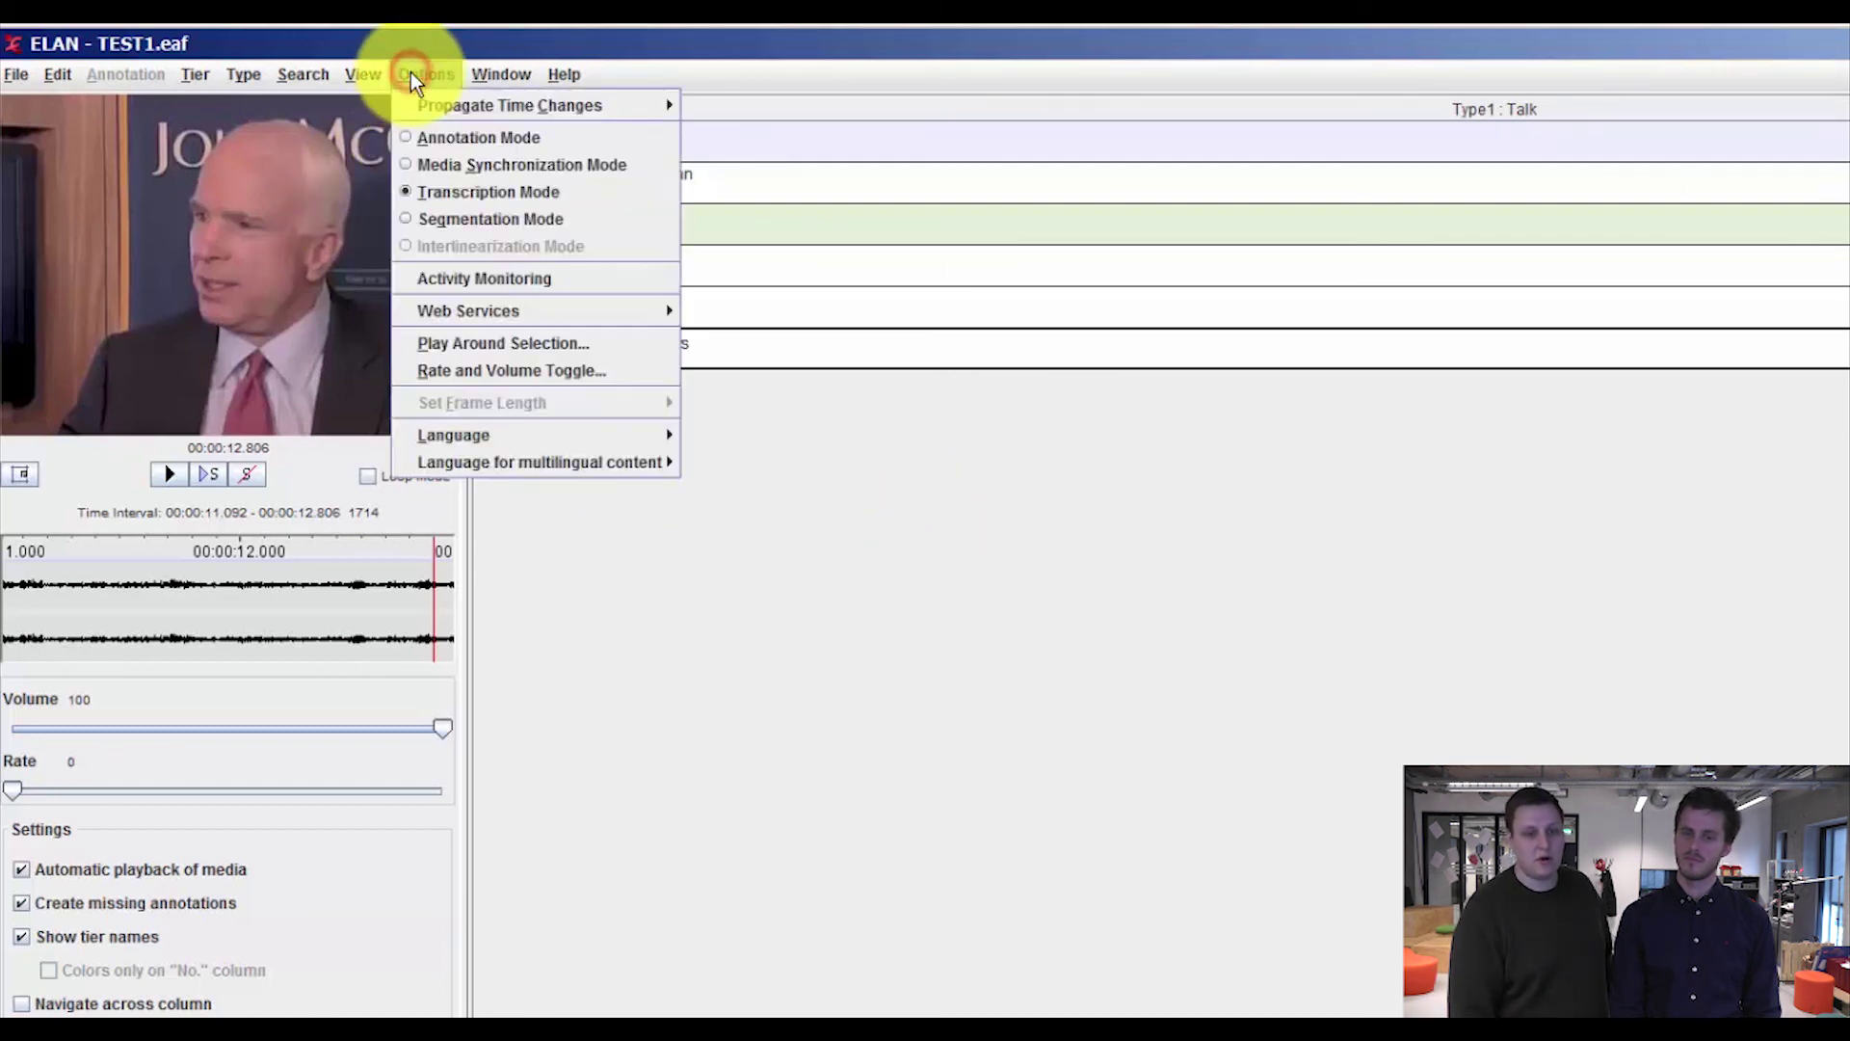
pyautogui.click(435, 137)
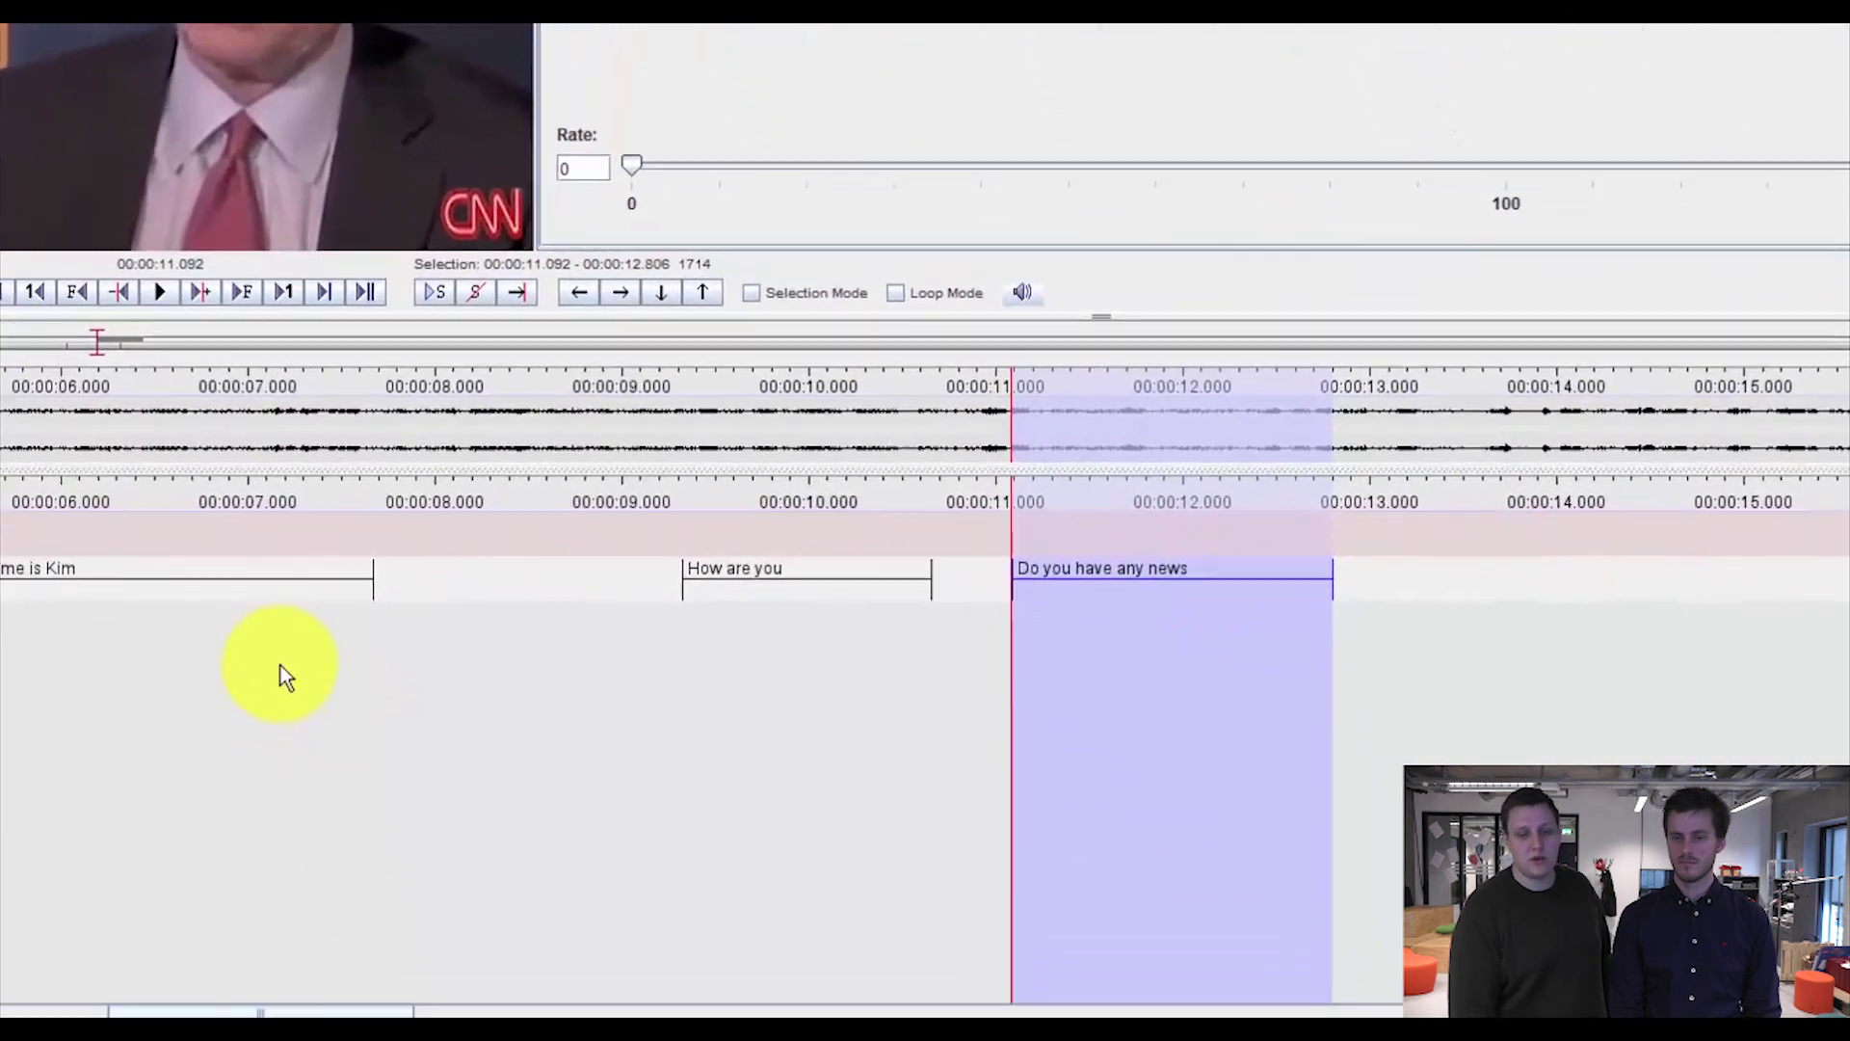
pyautogui.moveTo(194, 1002); pyautogui.dragTo(13, 683)
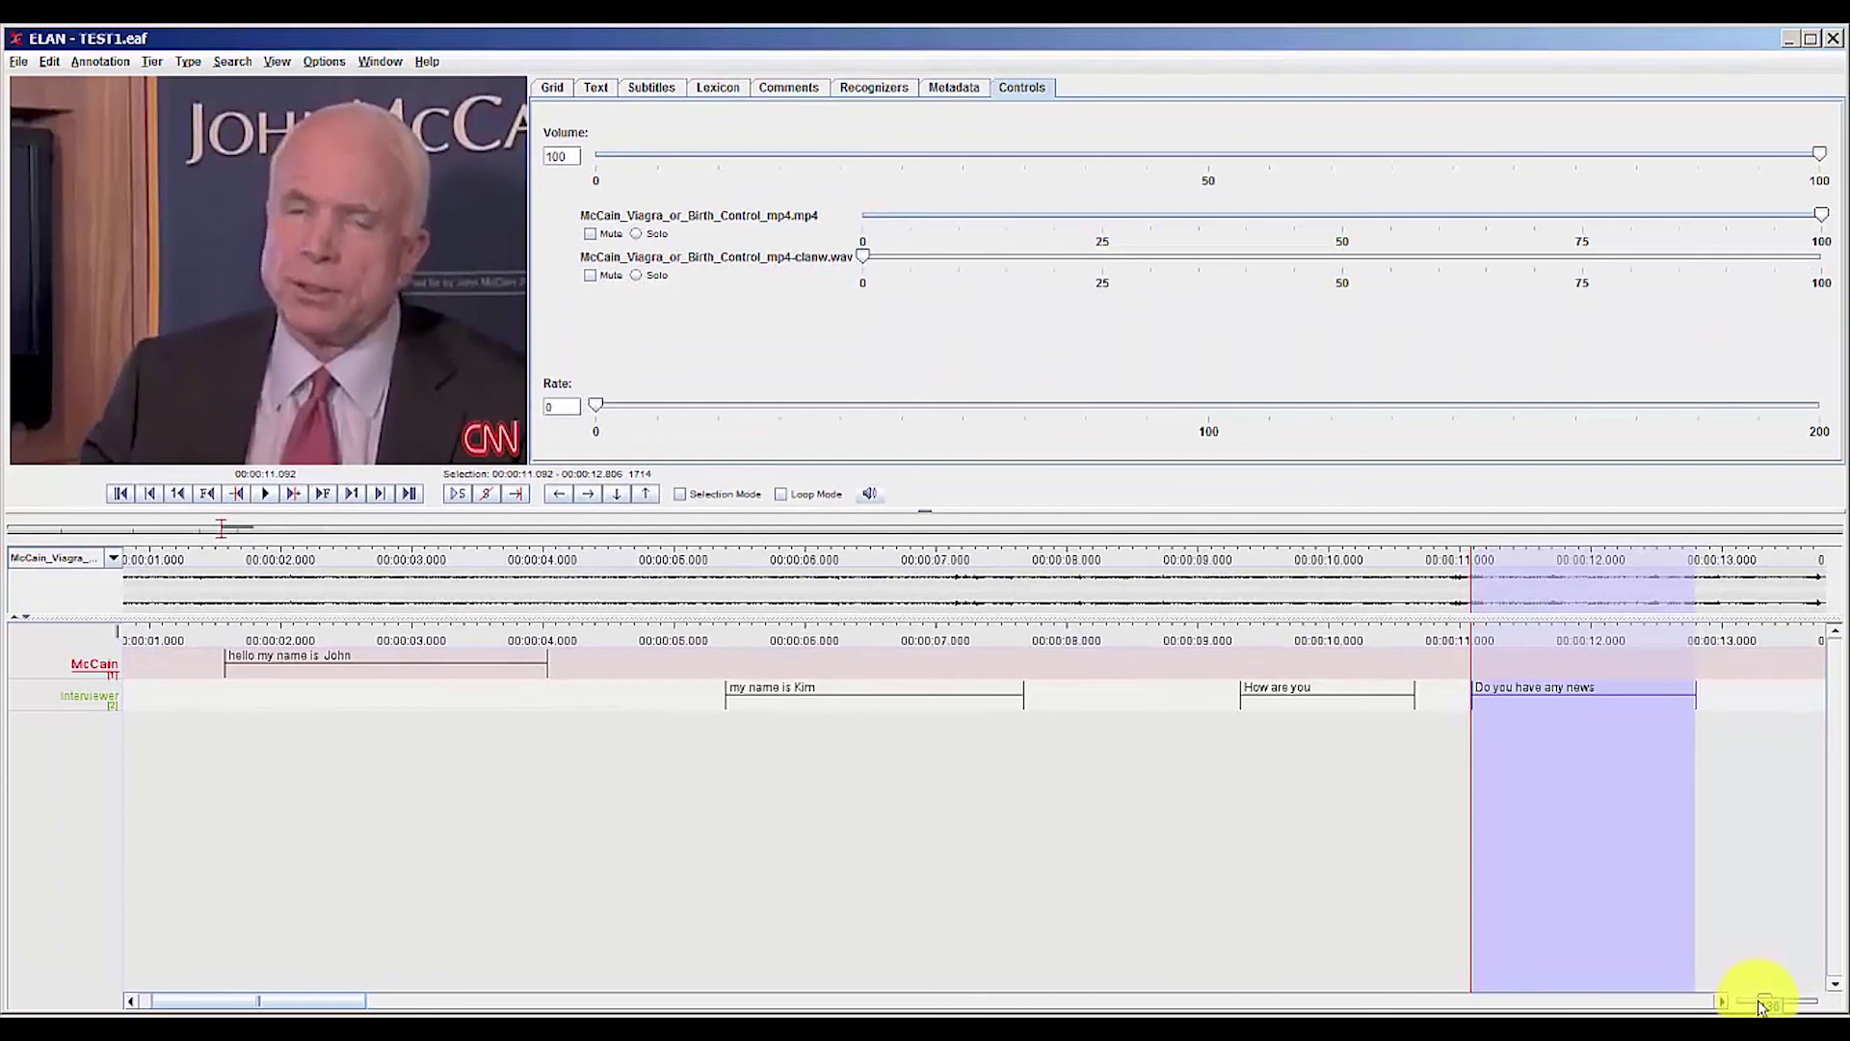
# Zoom out, scroll to the start, then zoom in on the 'Do you have any news' segment (about 11.1–12.8 s)
pyautogui.click(1763, 1003)
pyautogui.moveTo(1751, 1002); pyautogui.dragTo(1552, 993)
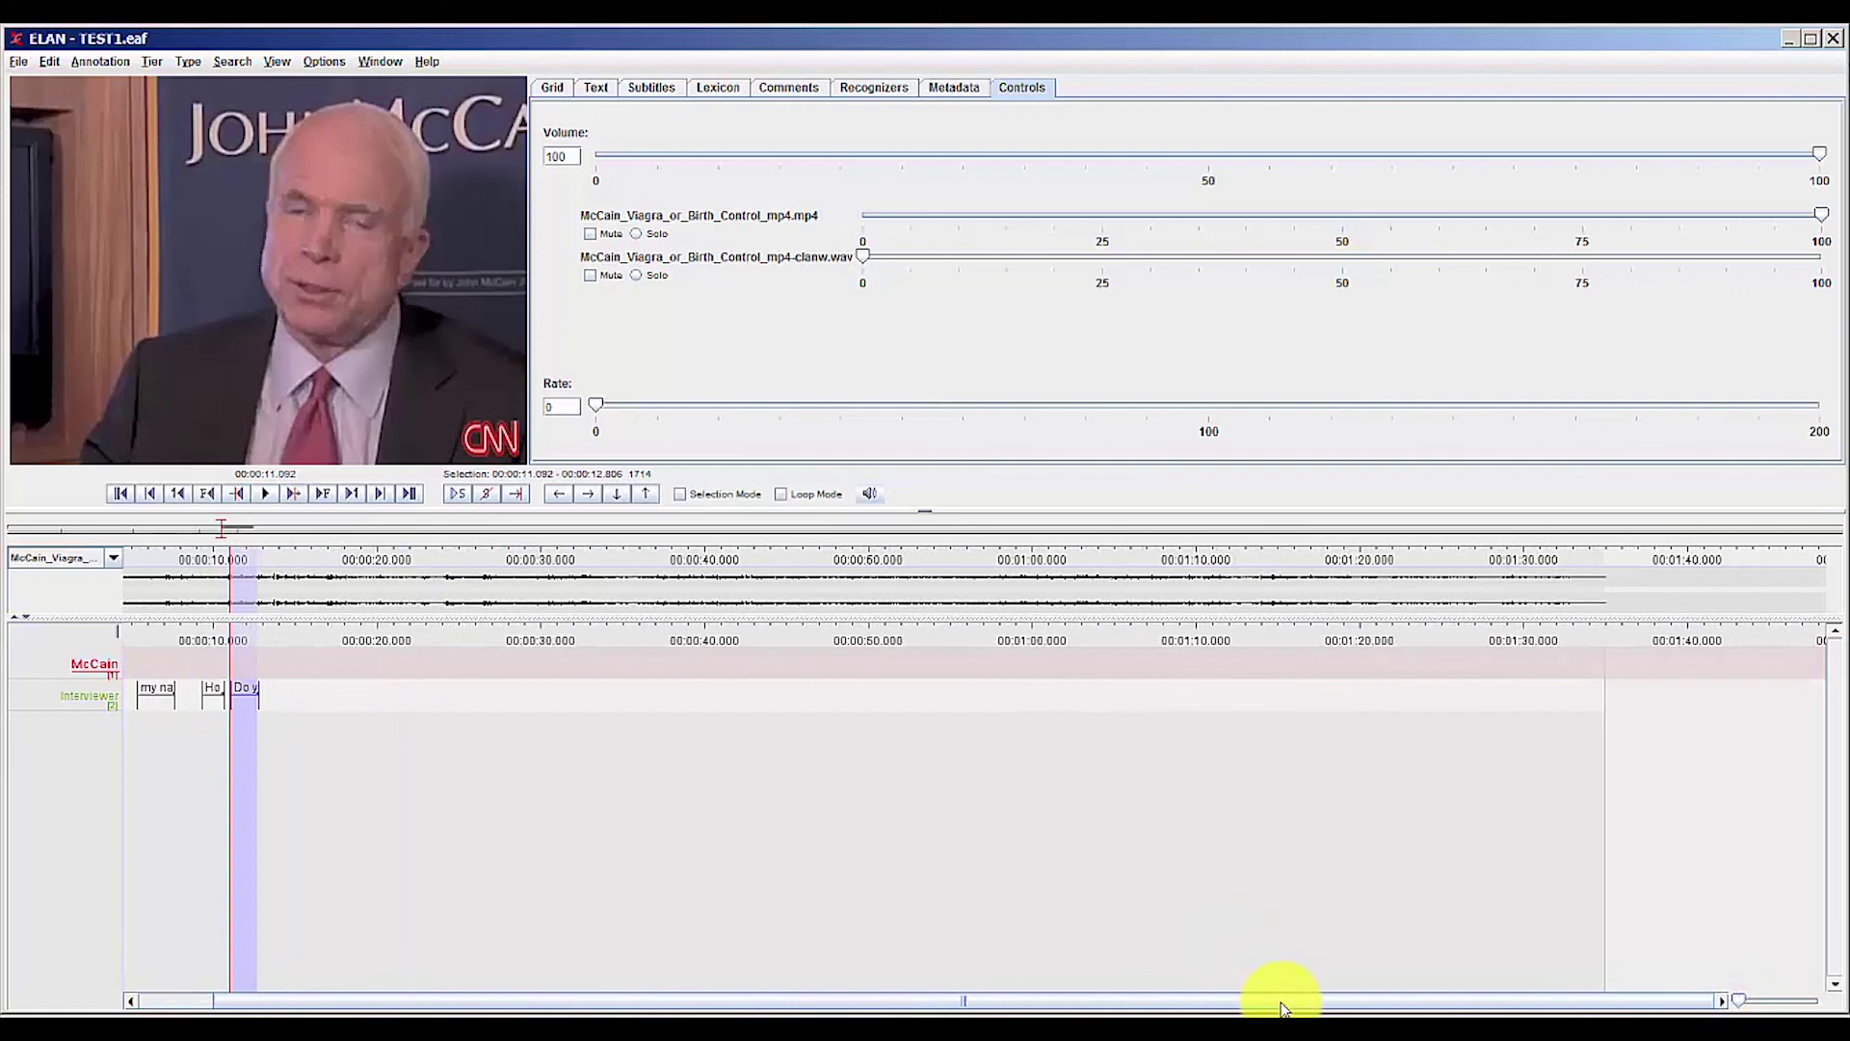
pyautogui.moveTo(1282, 1007); pyautogui.dragTo(1205, 1000)
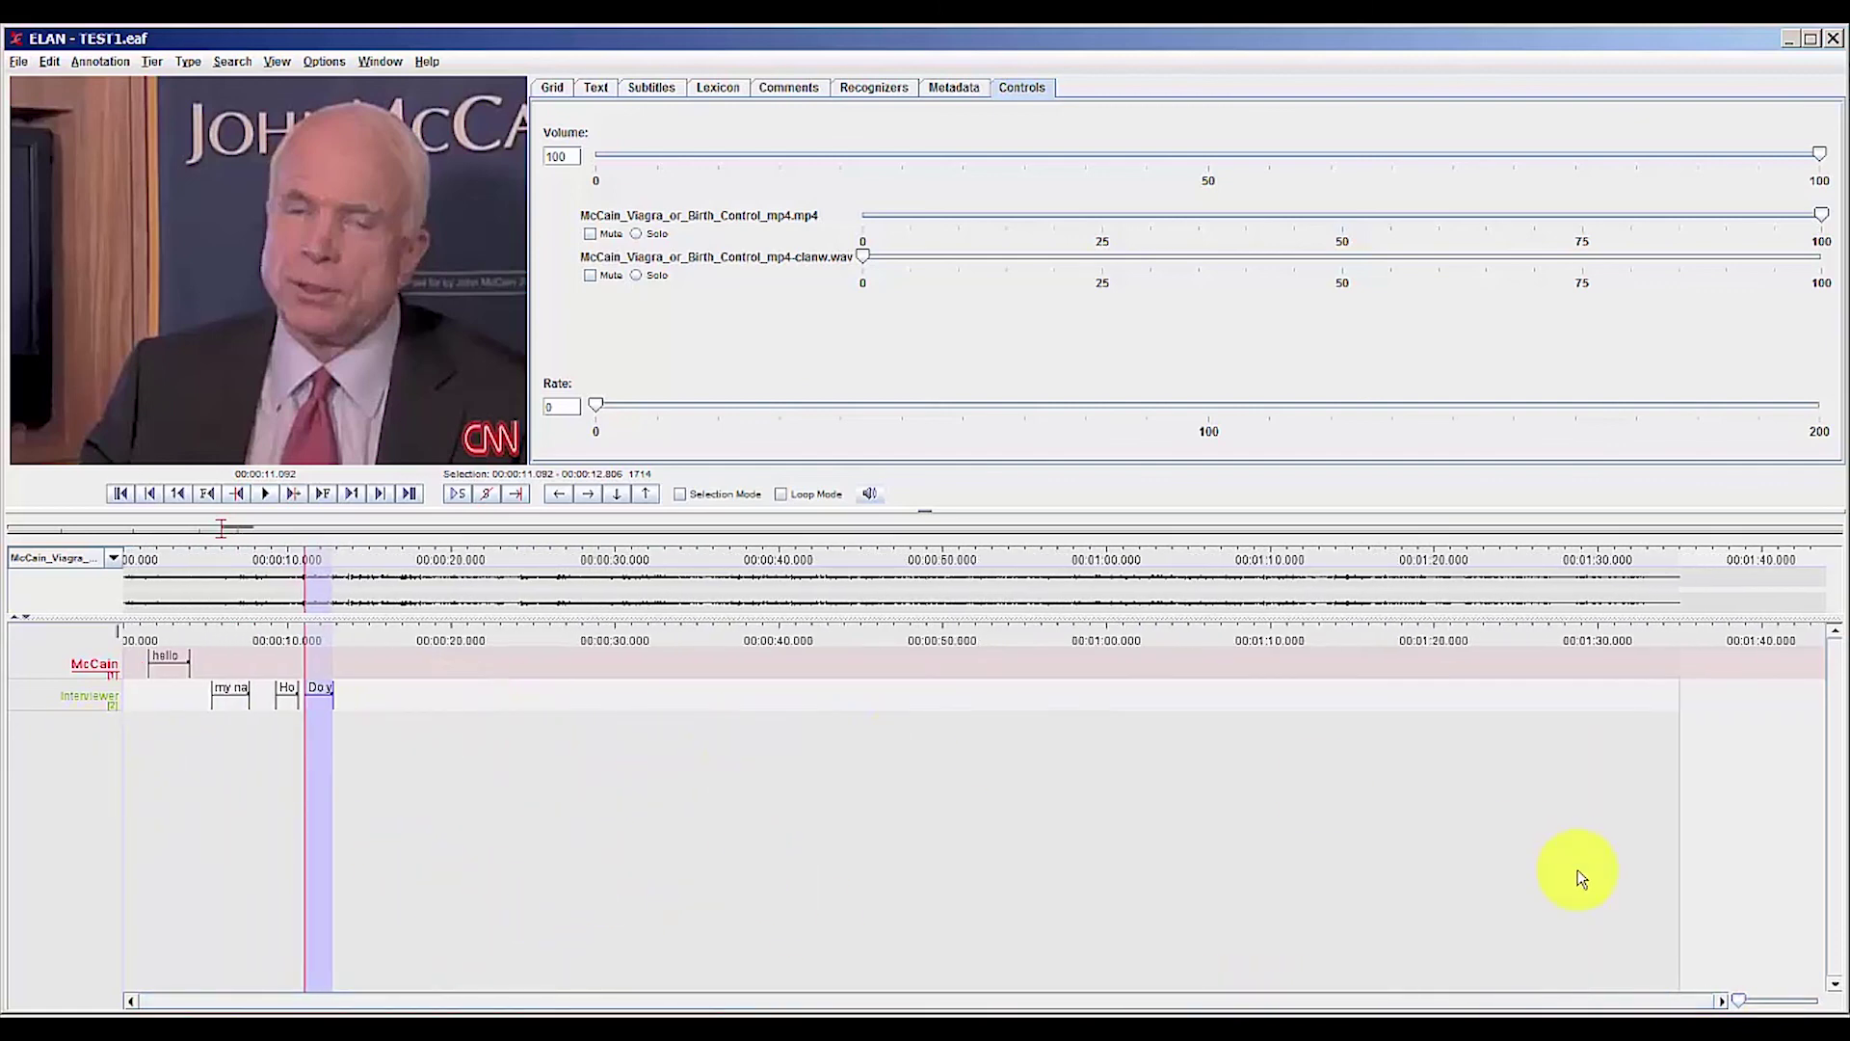
pyautogui.moveTo(1741, 1001); pyautogui.dragTo(1820, 1010)
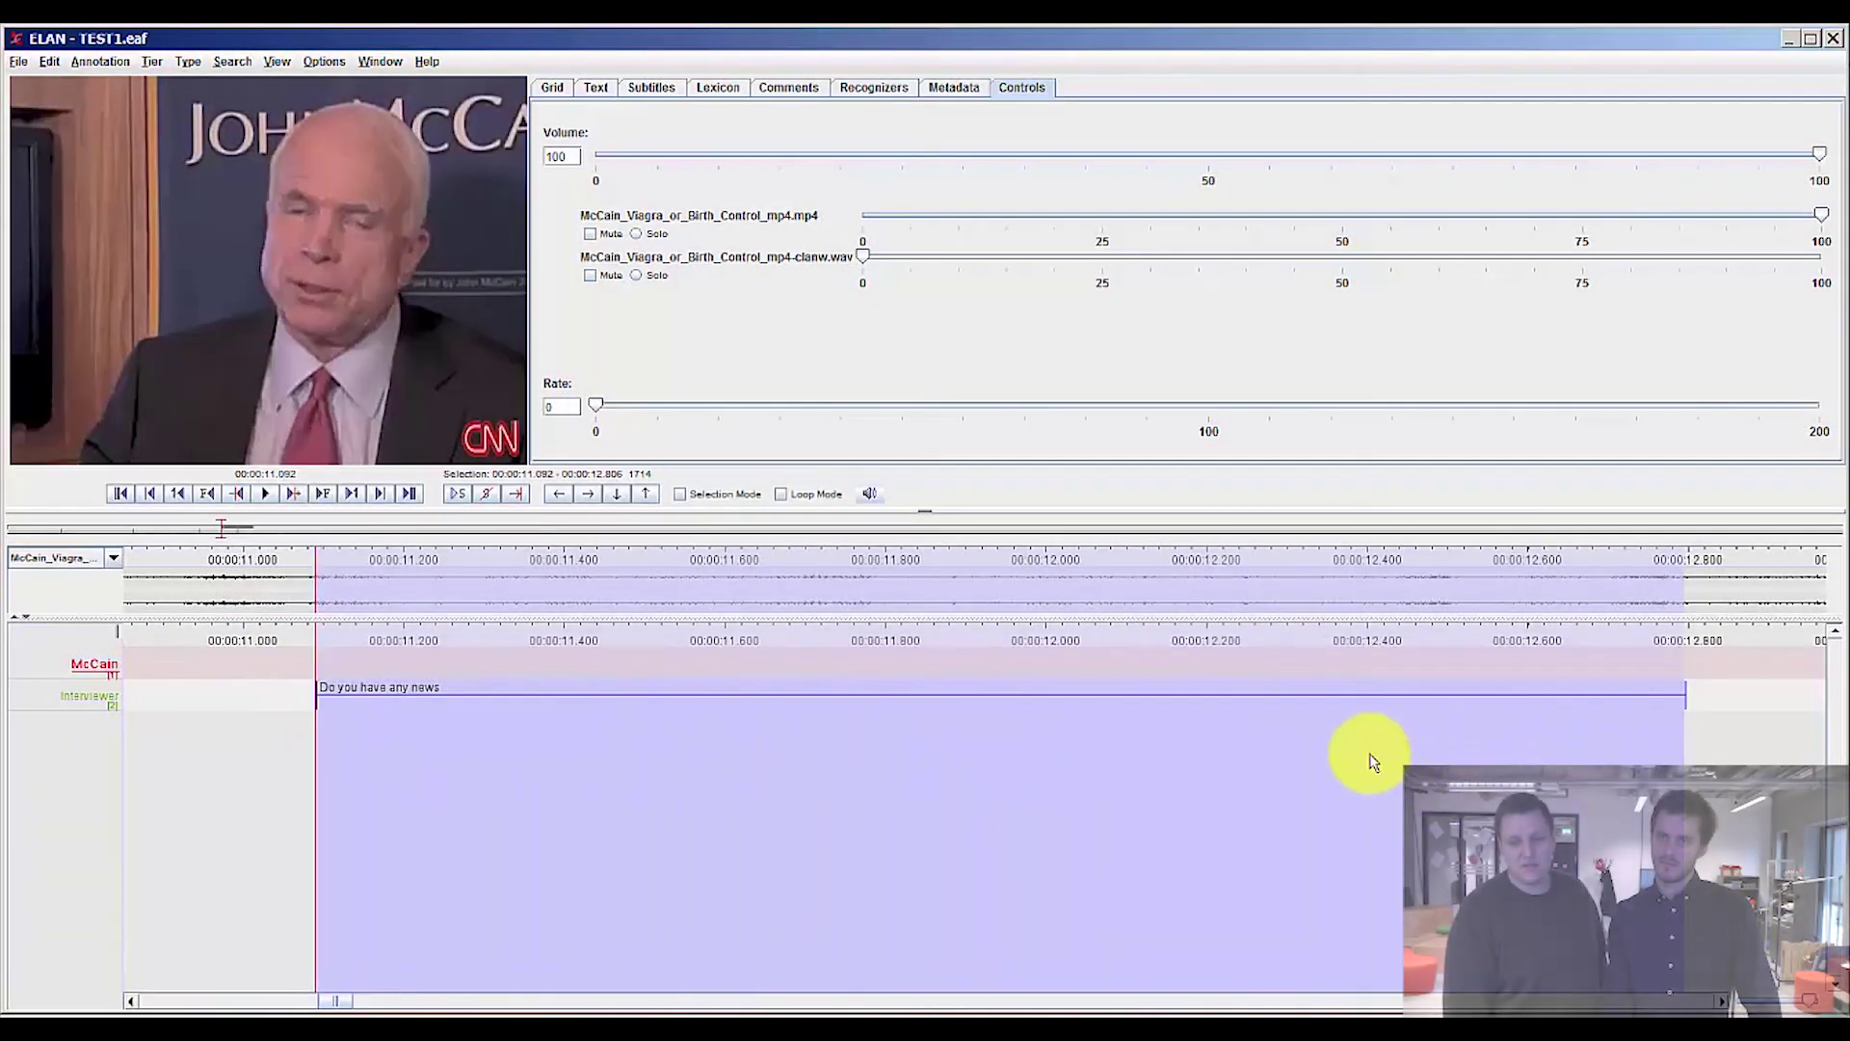